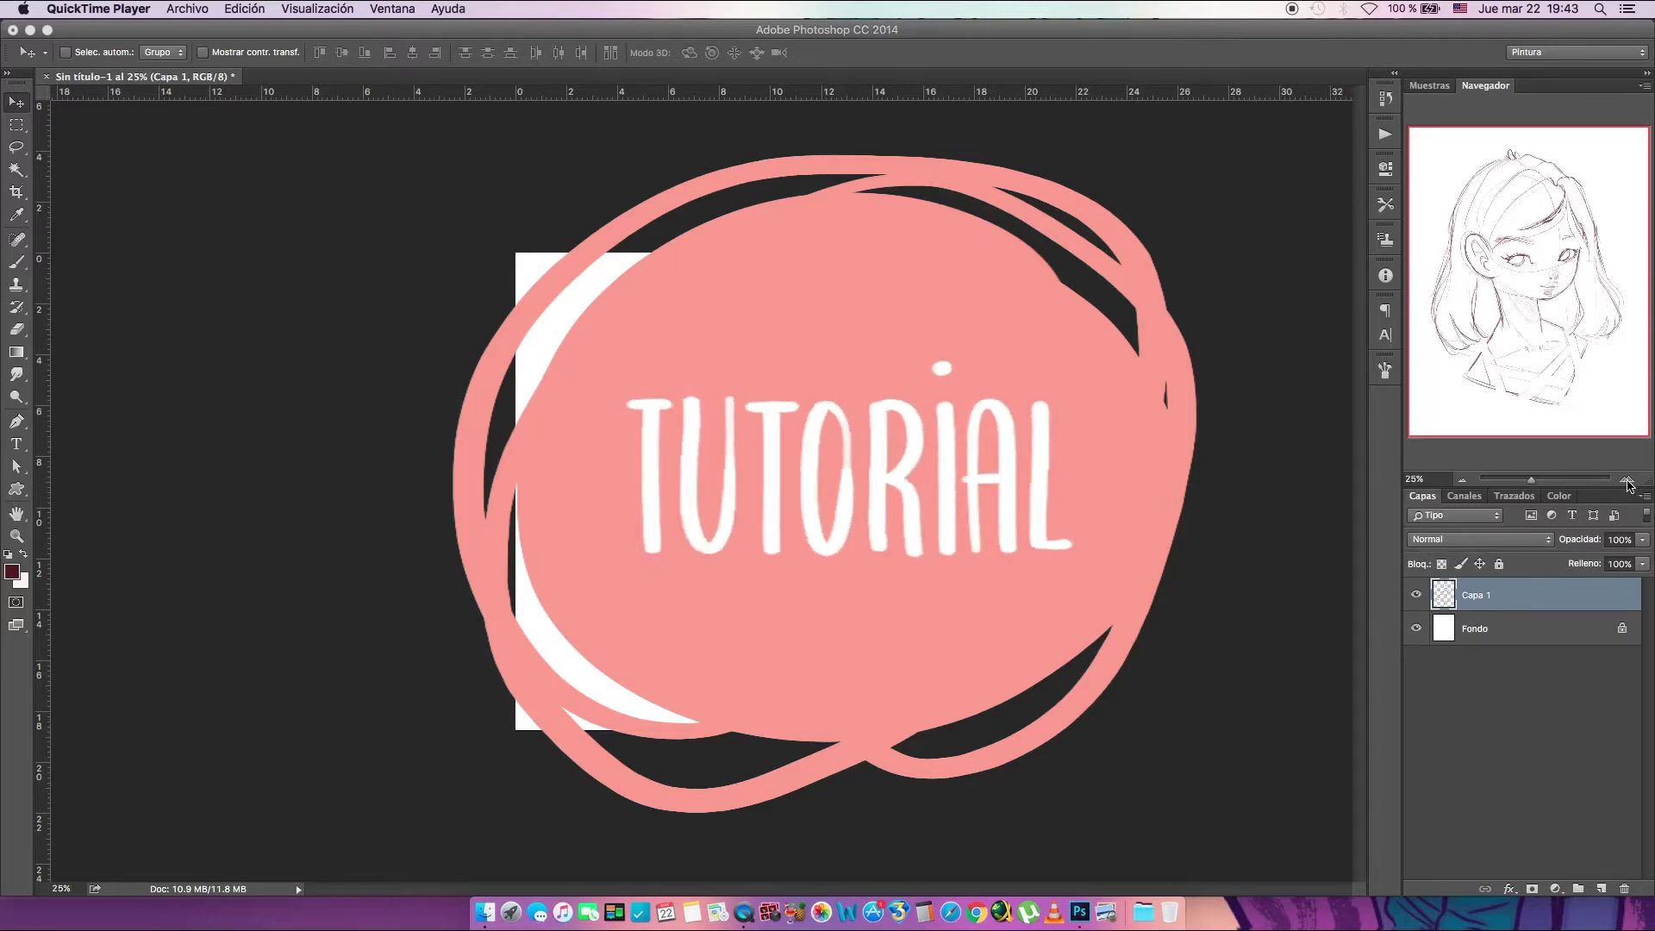
# Activate the Brush tool and set the foreground colour to a muted grey-blue
pyautogui.click(1627, 484)
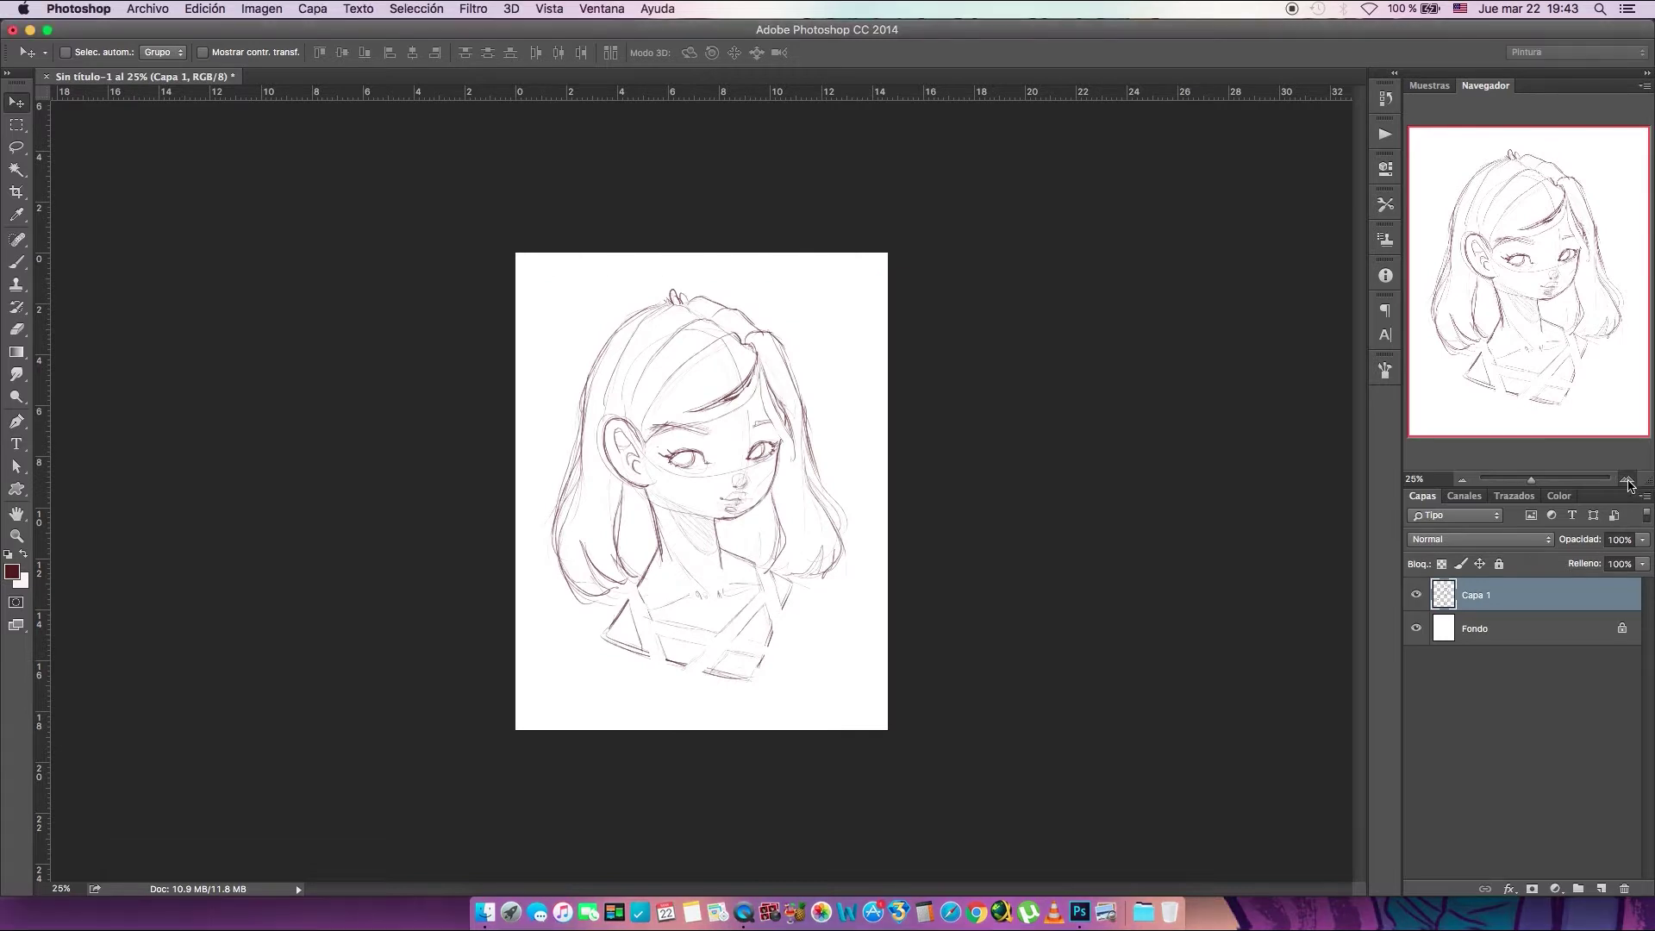
pyautogui.click(1628, 485)
pyautogui.click(1461, 480)
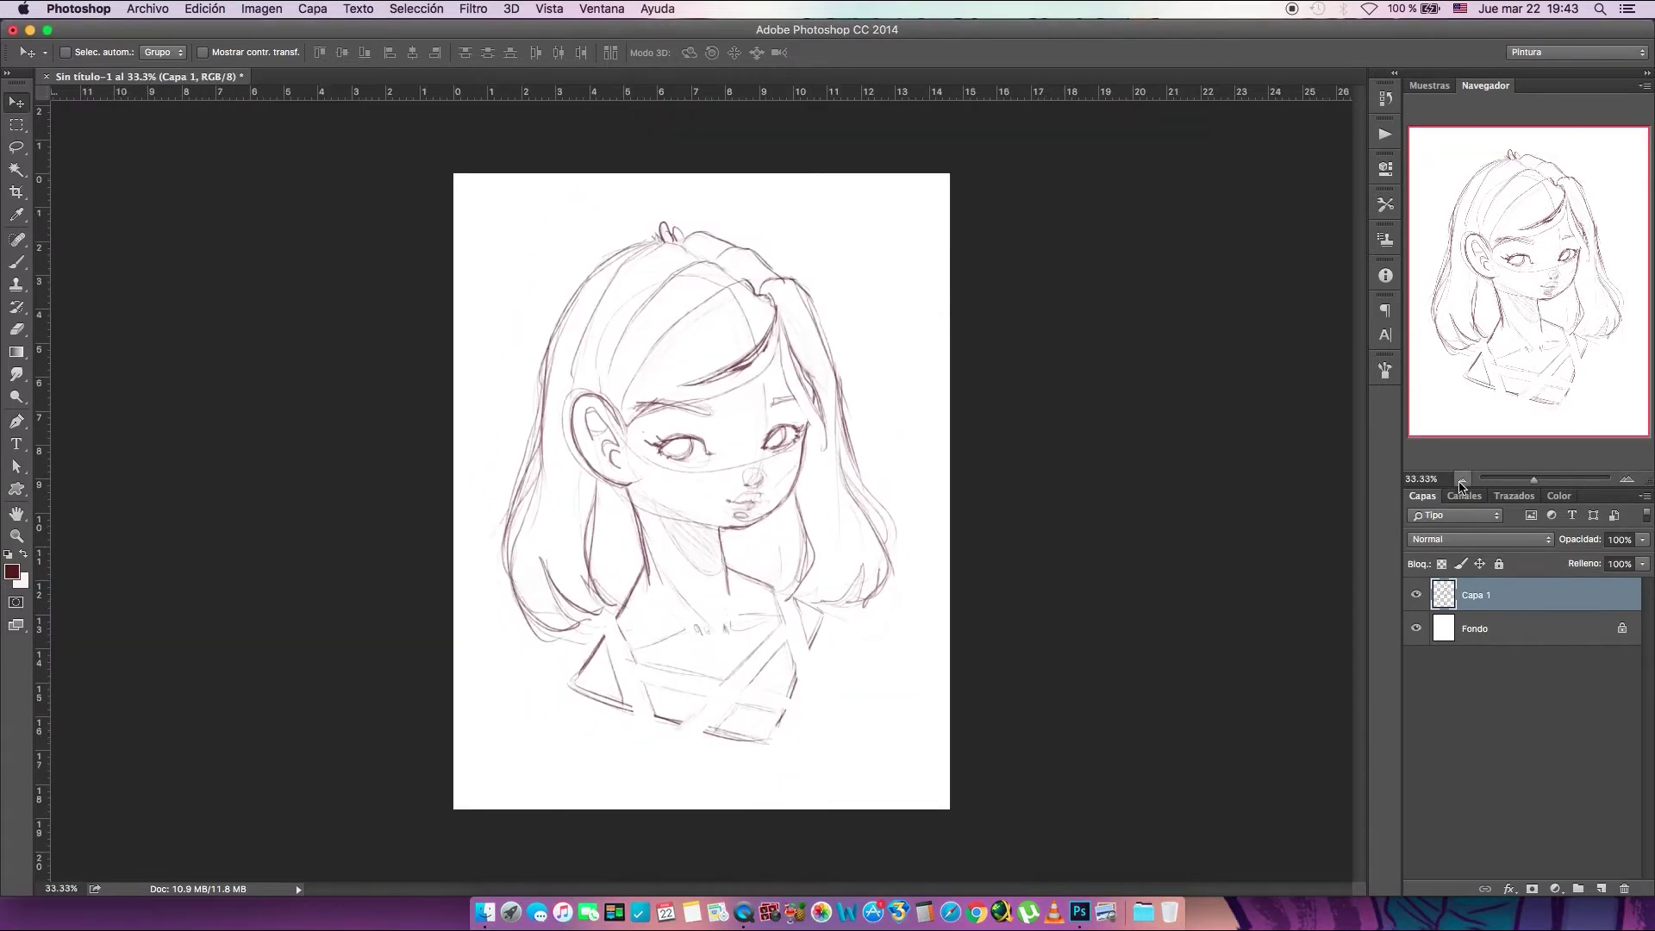
pyautogui.press('super+0')
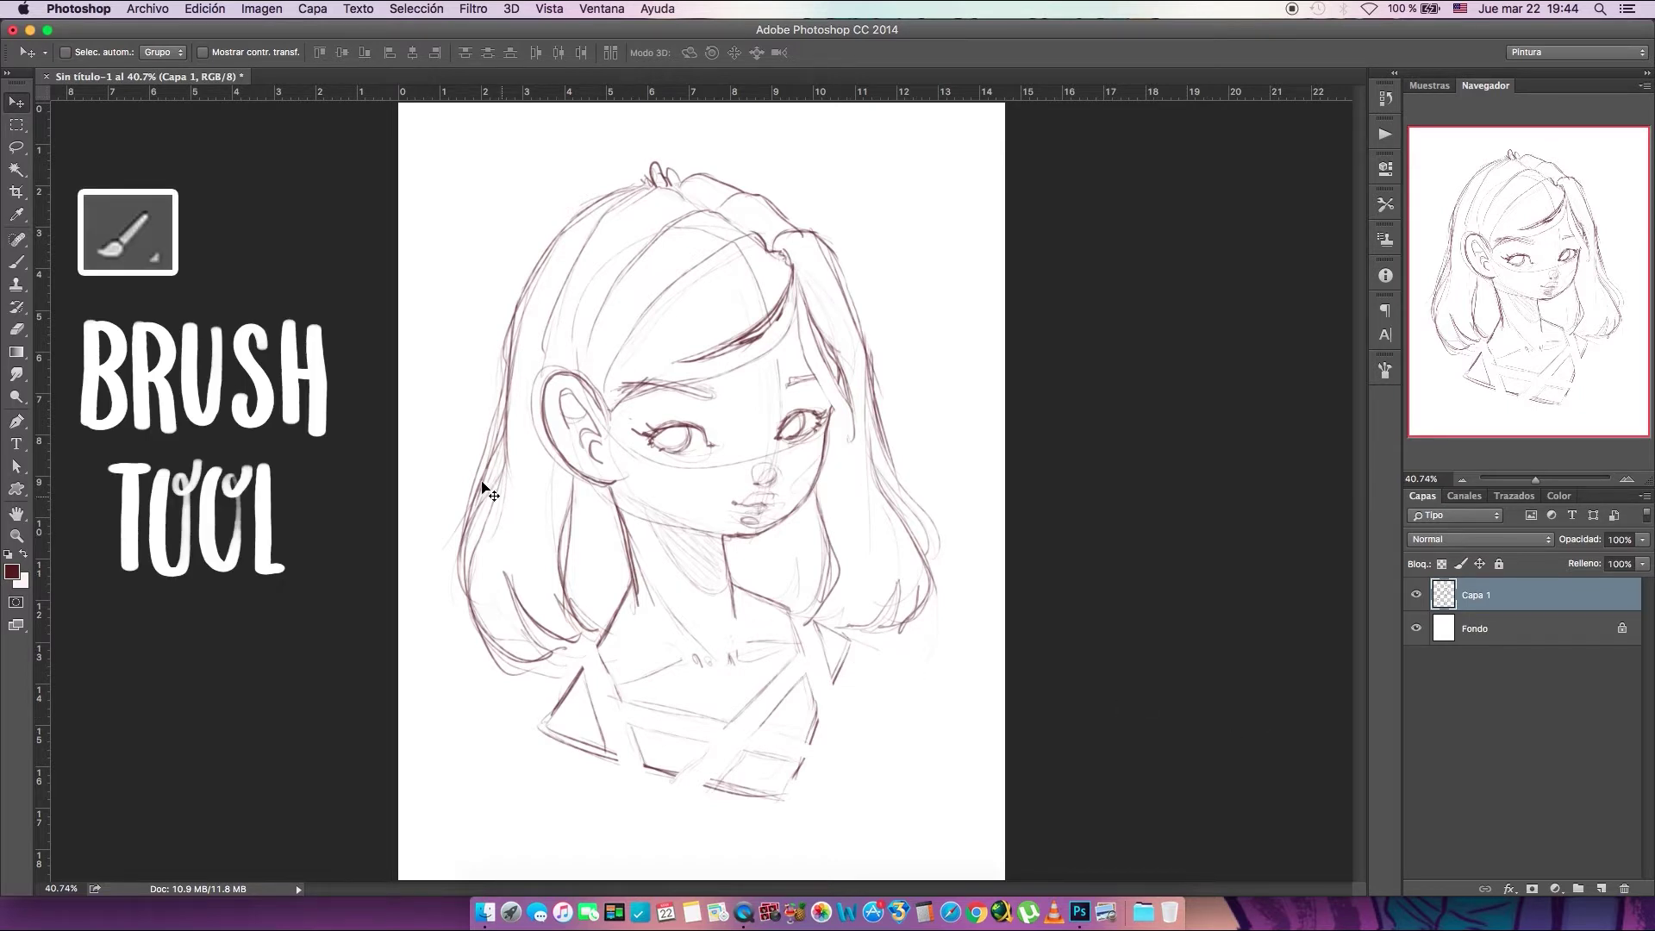
pyautogui.click(17, 262)
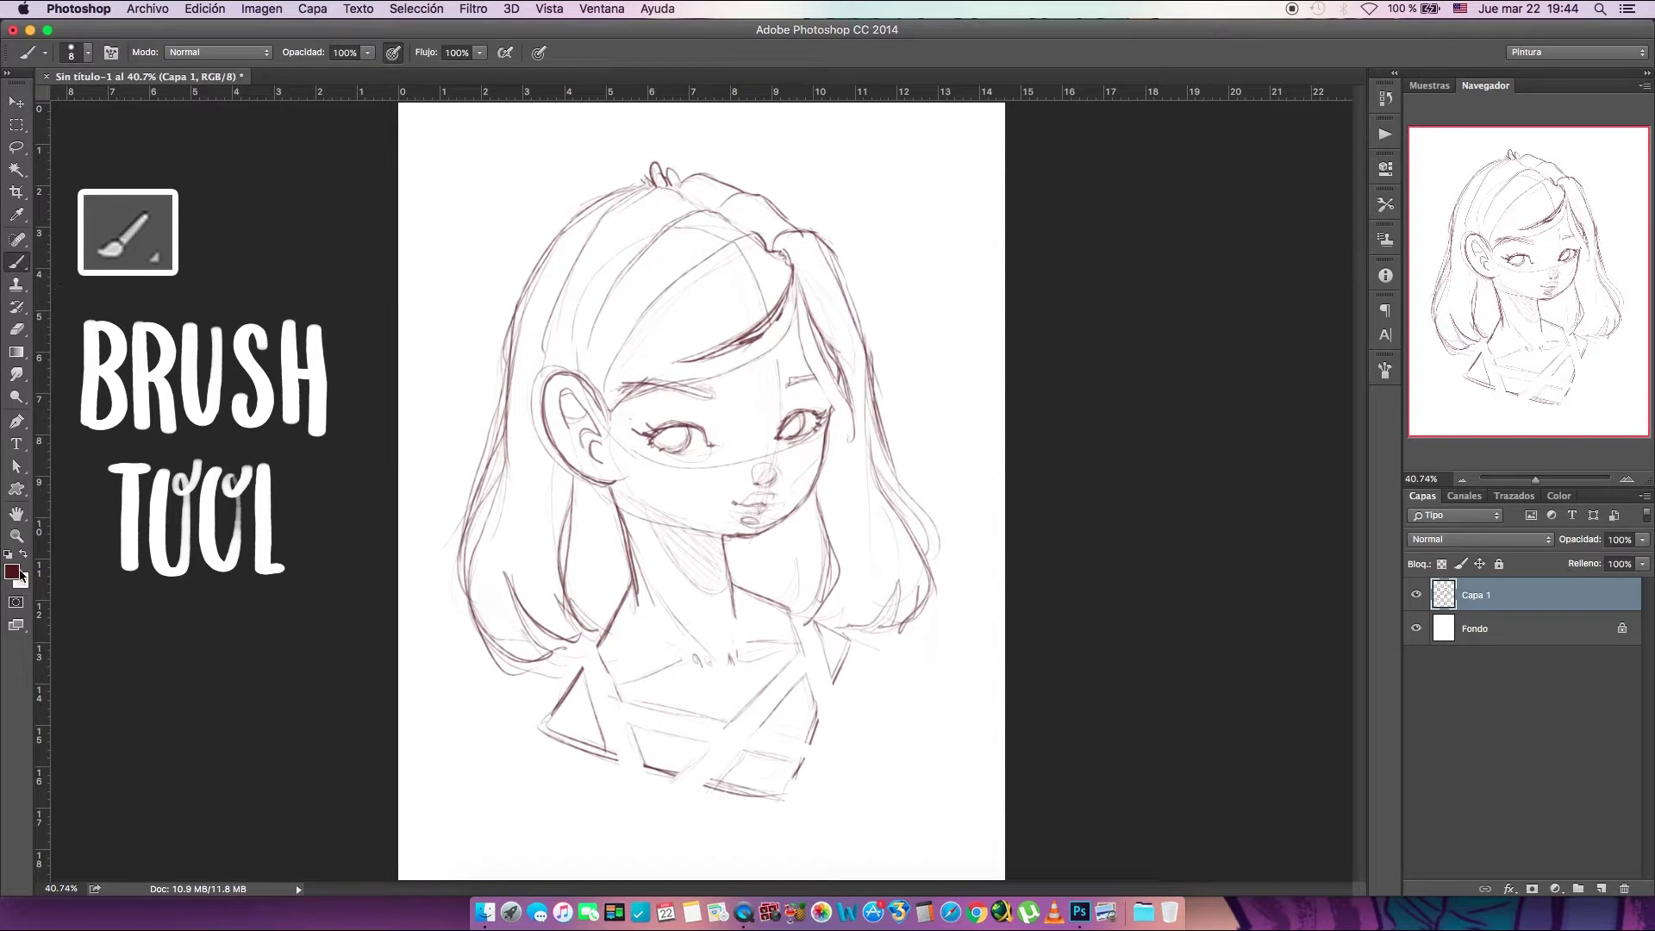
pyautogui.click(13, 572)
pyautogui.moveTo(853, 332); pyautogui.dragTo(853, 240)
pyautogui.click(665, 188)
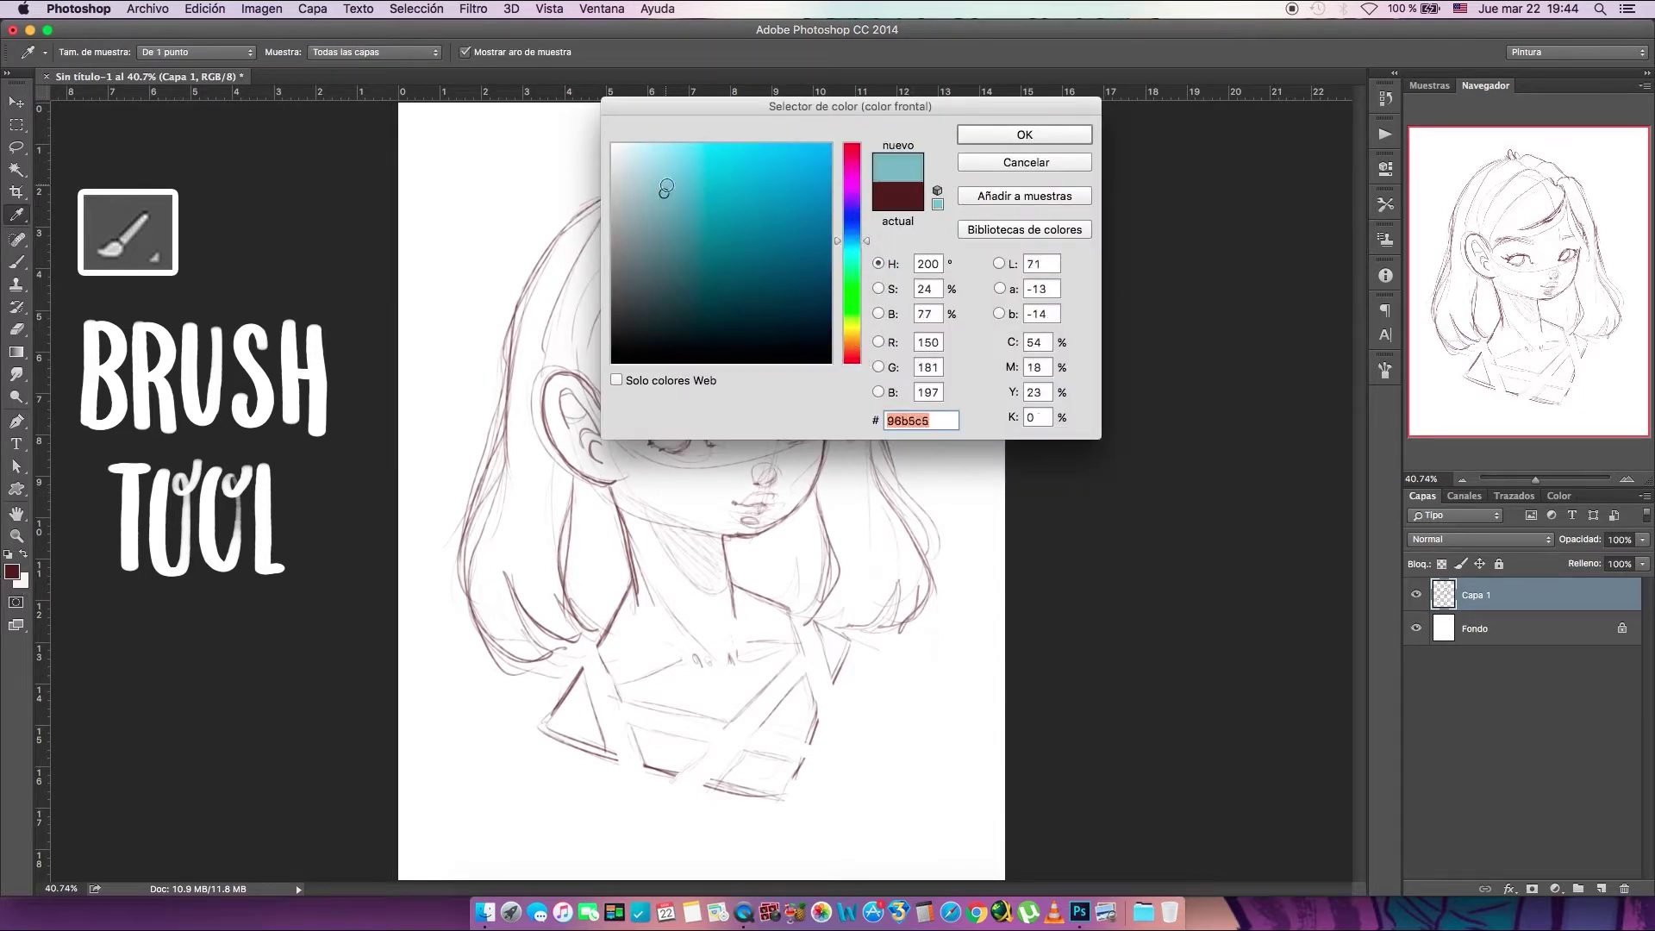
pyautogui.click(1000, 135)
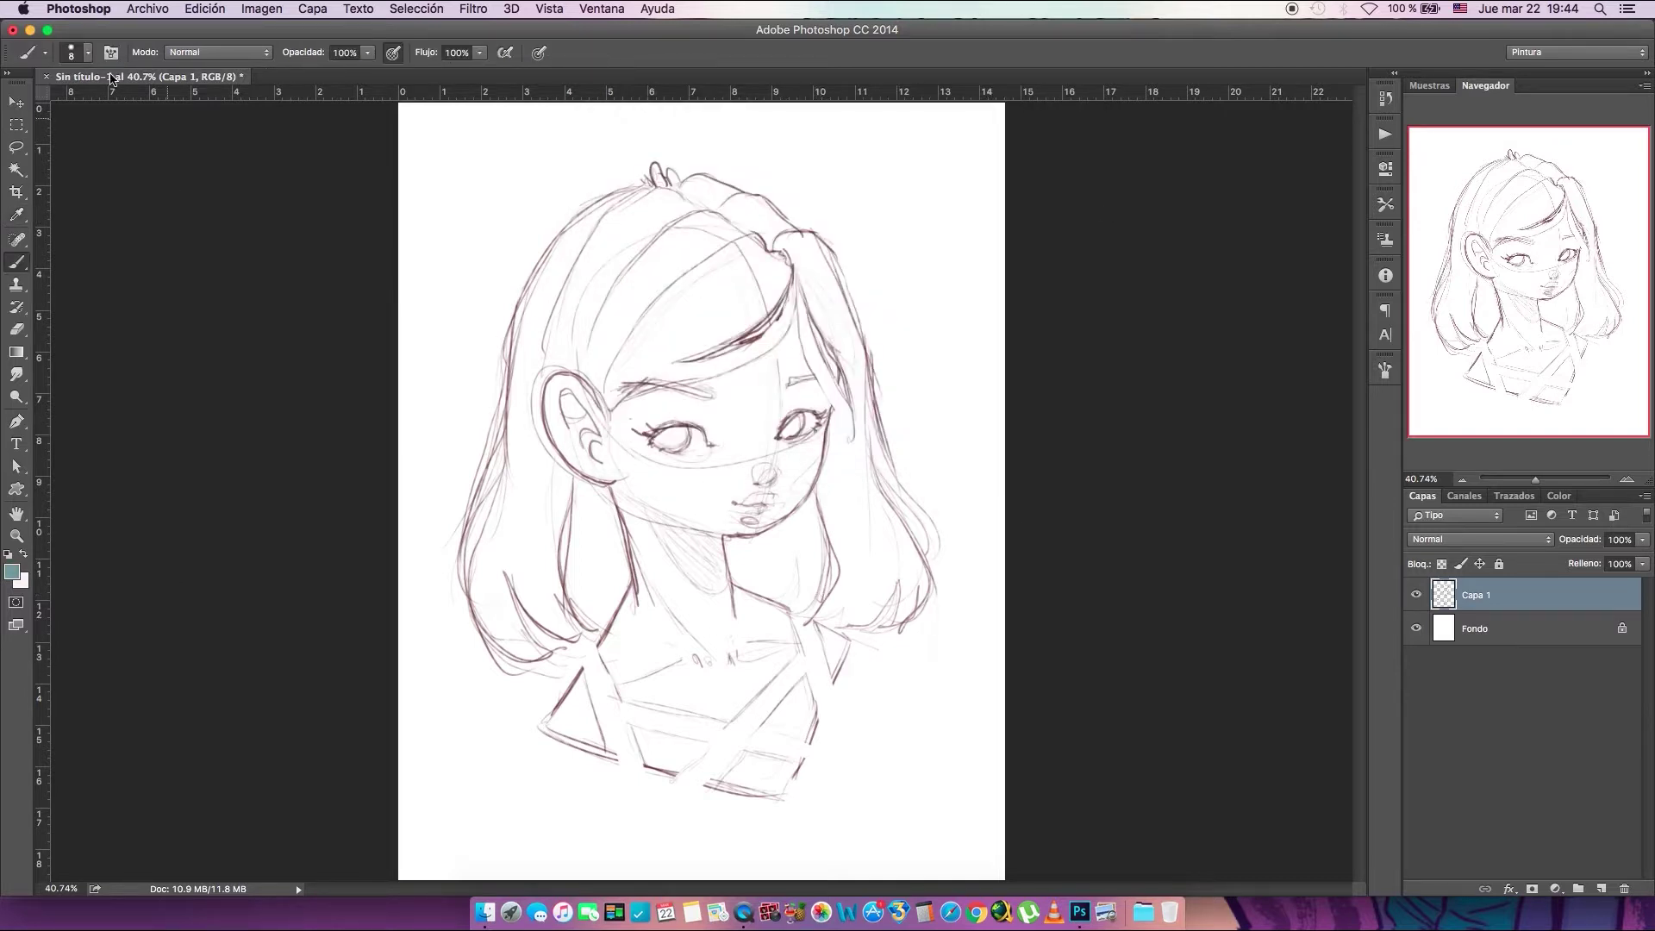
# Choose the pressure-size hard round brush preset at 70 px
pyautogui.click(87, 53)
pyautogui.moveTo(222, 358); pyautogui.dragTo(224, 228)
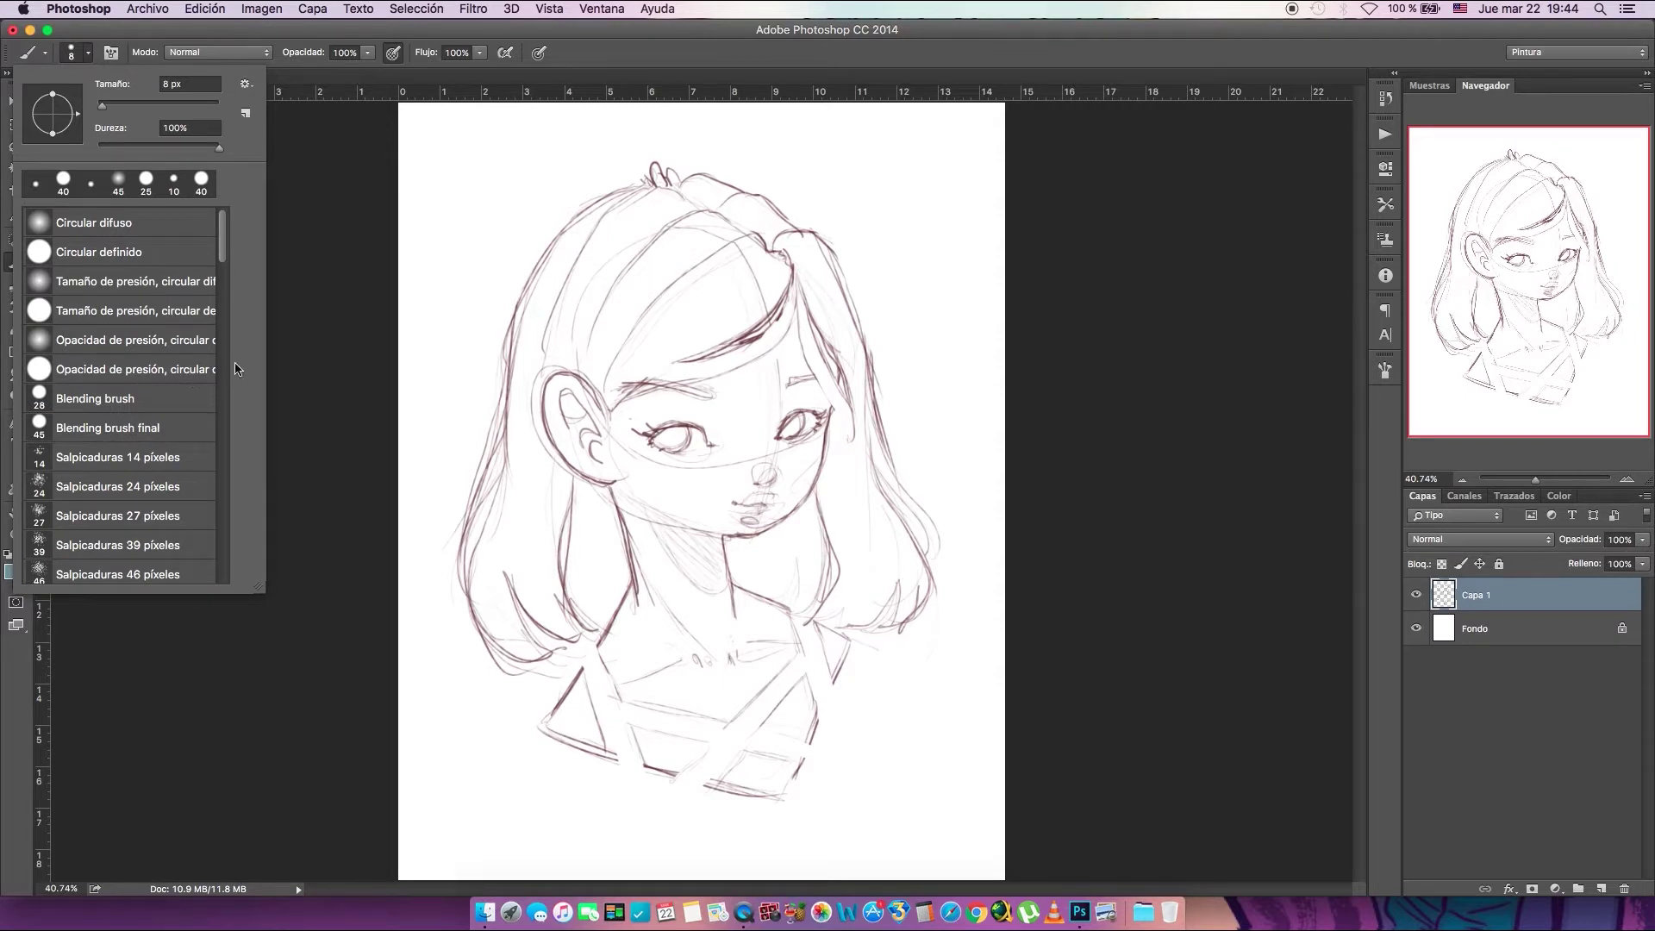
pyautogui.click(182, 312)
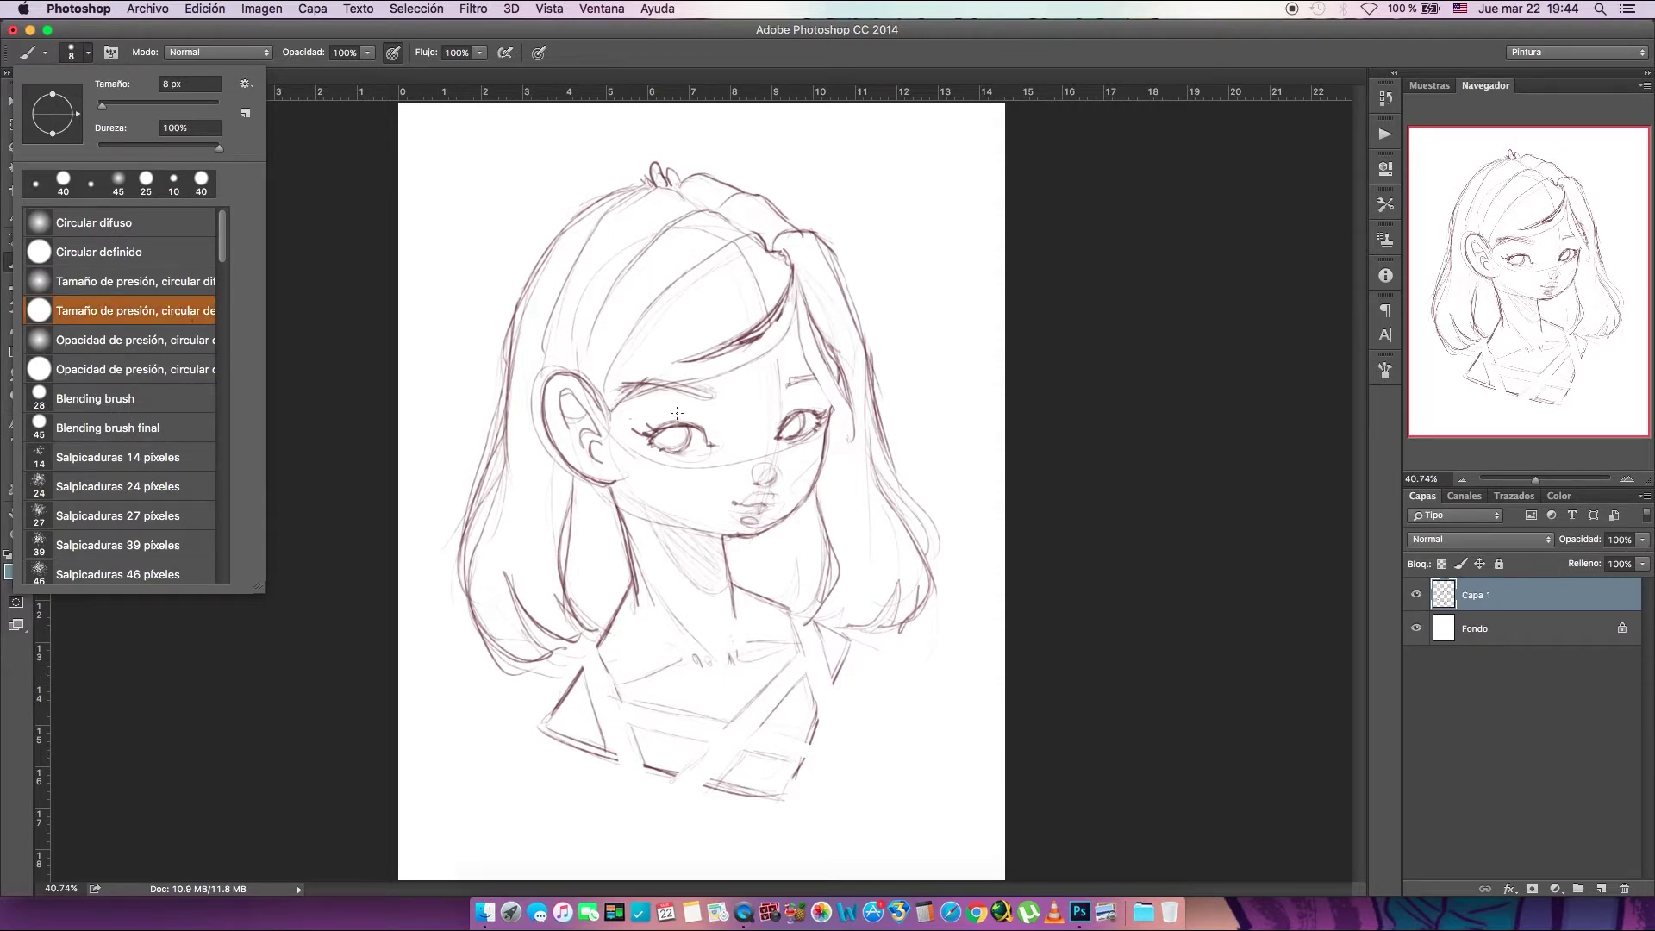
pyautogui.click(642, 71)
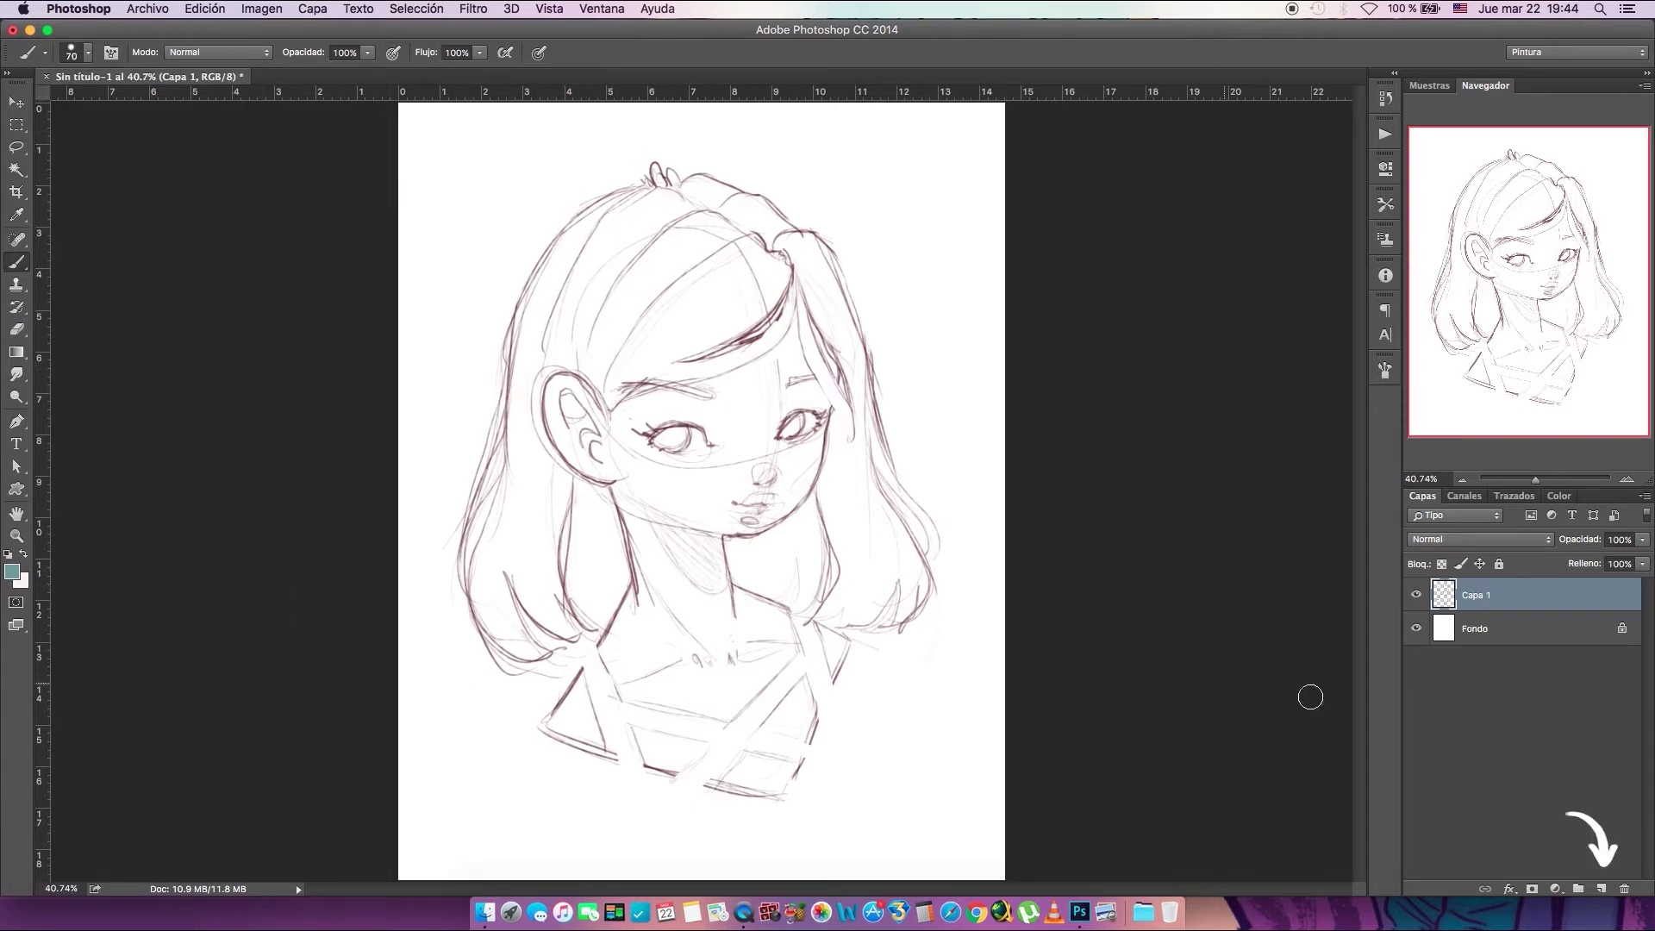
# Add a new empty layer and rename the drawing's layer Capa 1 as sketch
pyautogui.click(1599, 892)
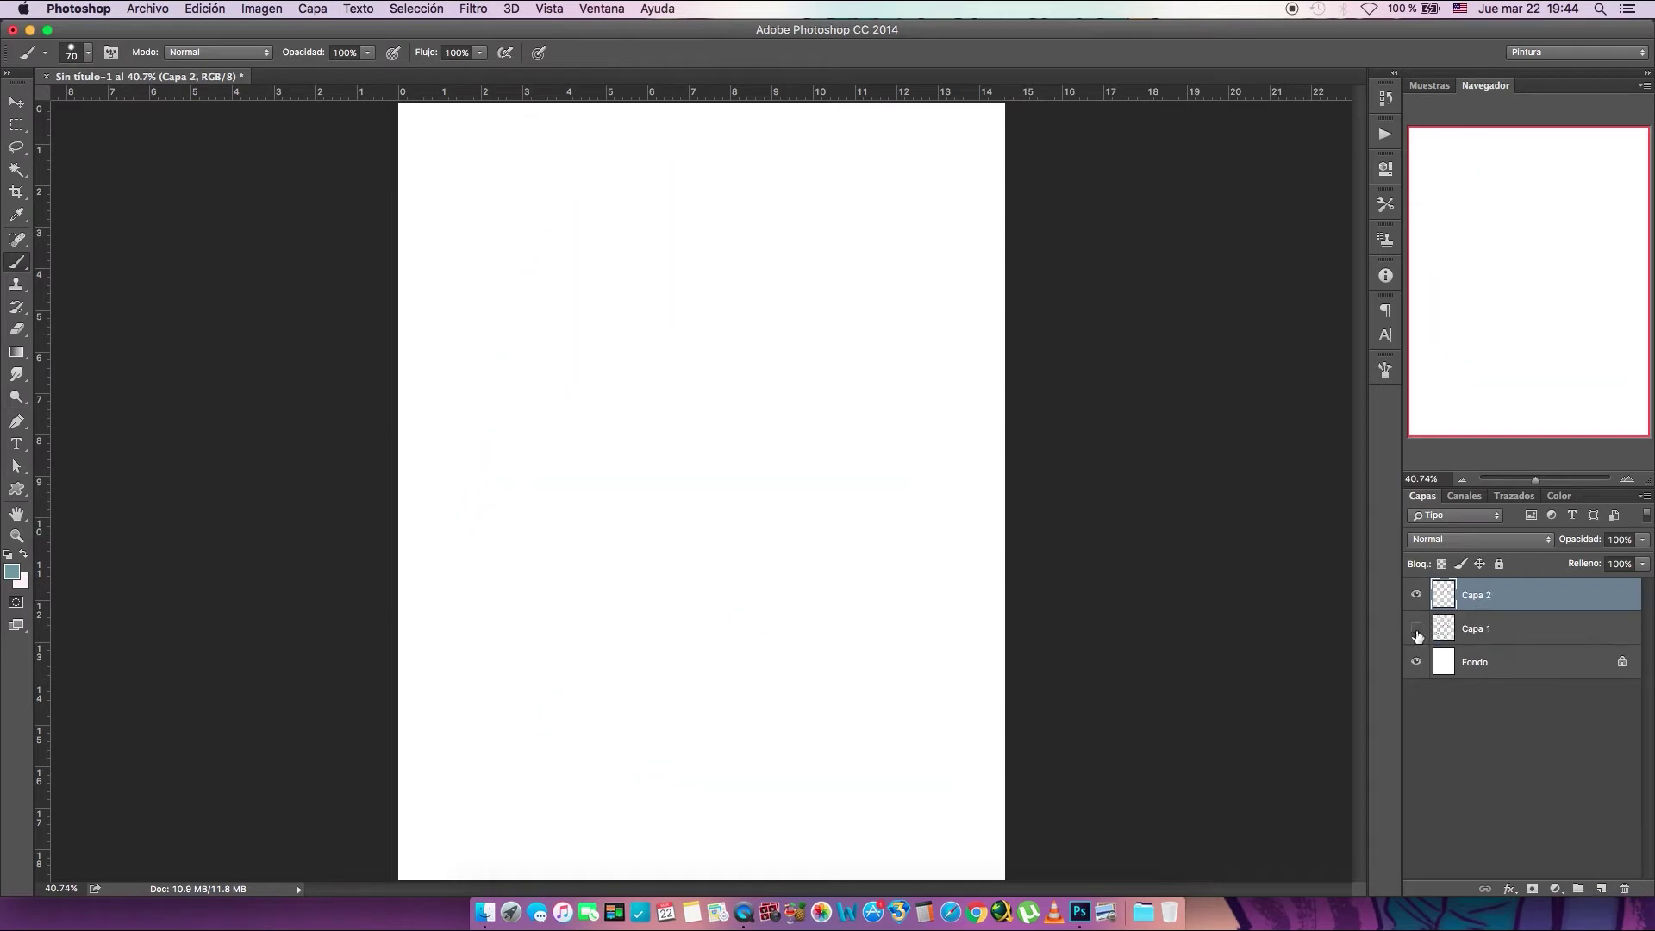
pyautogui.doubleClick(1473, 632)
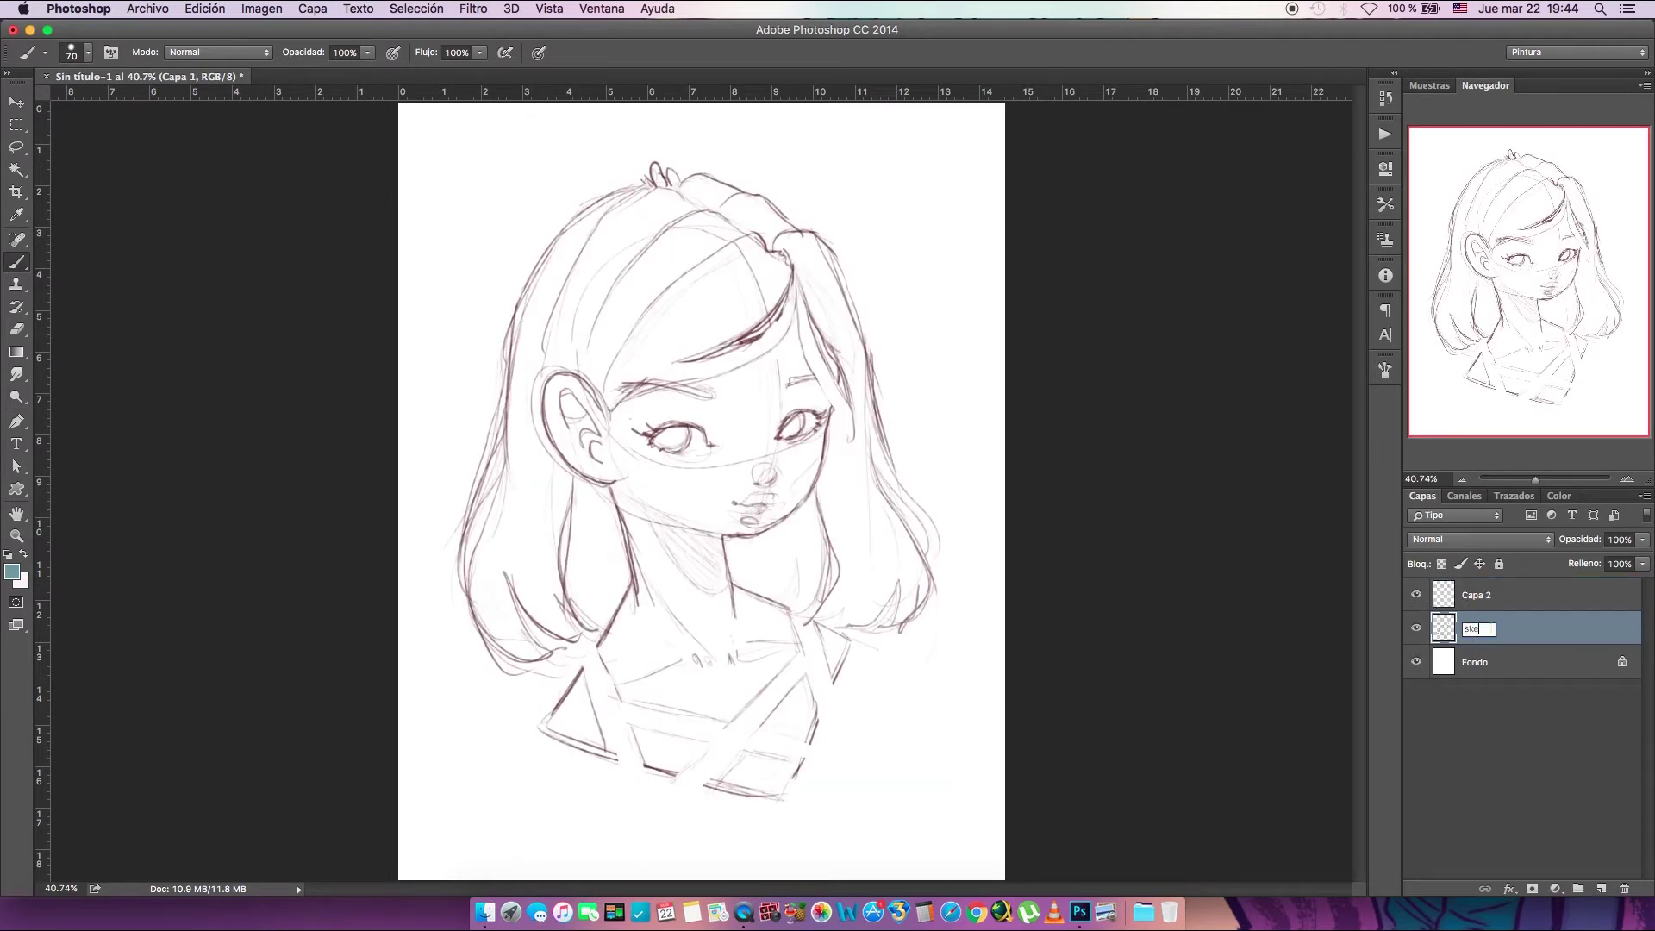
pyautogui.press('Return')
# Place the sketch layer above the empty layer and set its blending mode to Multiply
pyautogui.moveTo(1509, 607); pyautogui.dragTo(1506, 637)
pyautogui.click(1498, 603)
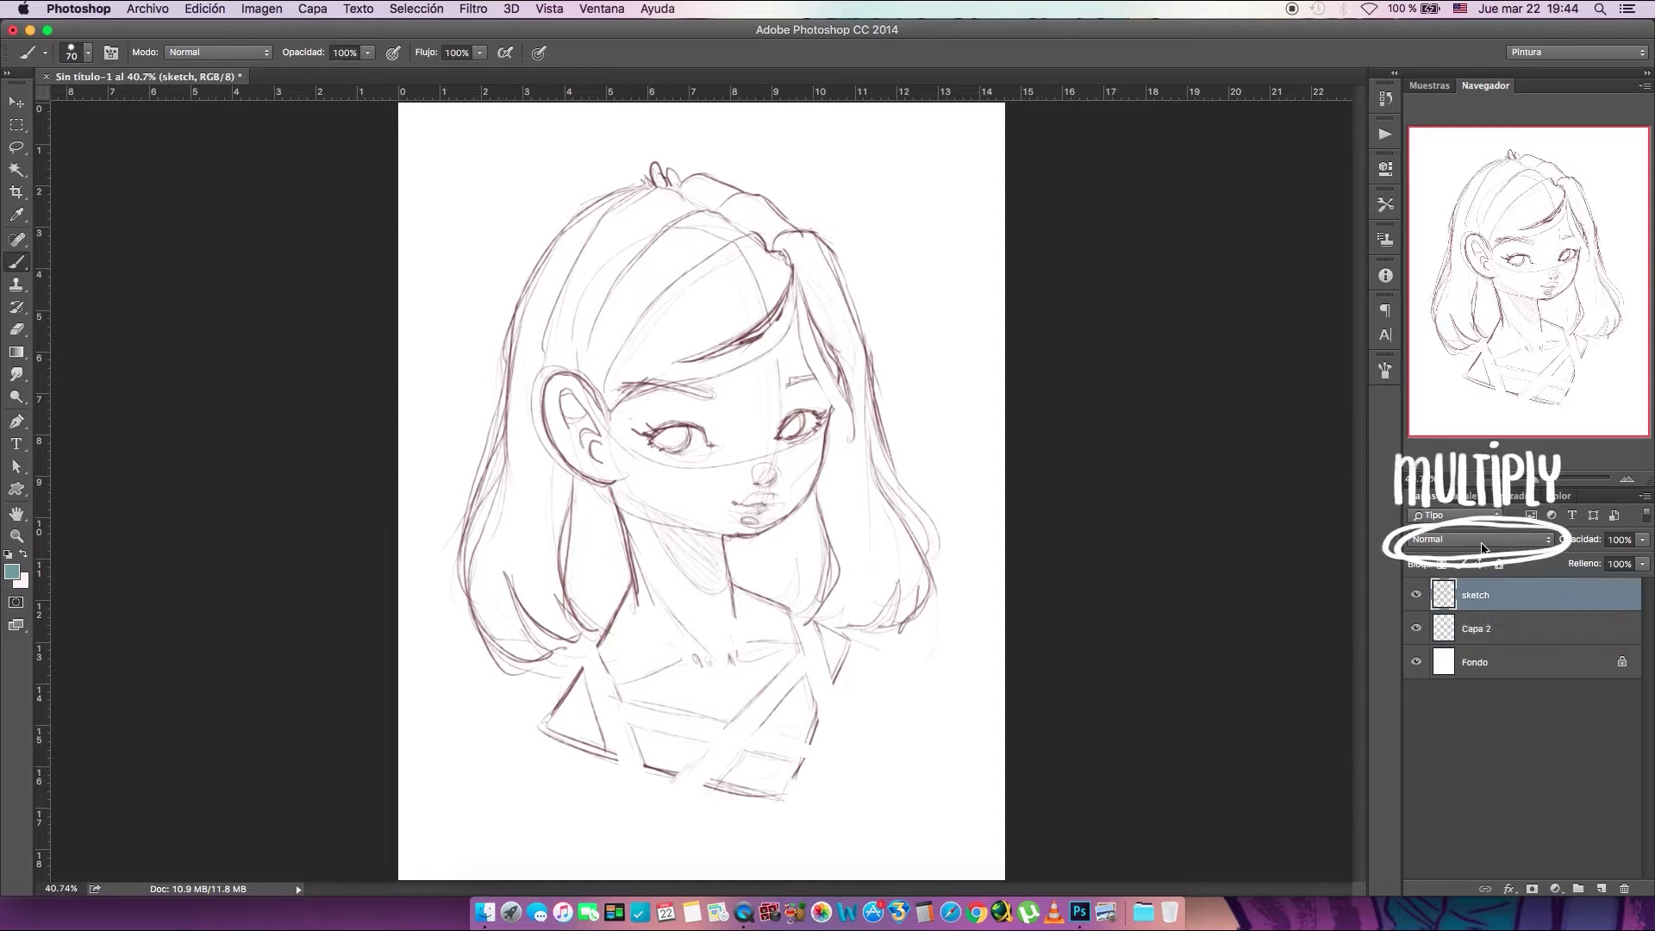
pyautogui.click(1483, 540)
pyautogui.click(1507, 593)
# Rename Capa 2 as base1 and trace the girl's left-hand hair, its tips, the neckline and the right-hand hair tips on it
pyautogui.click(1502, 630)
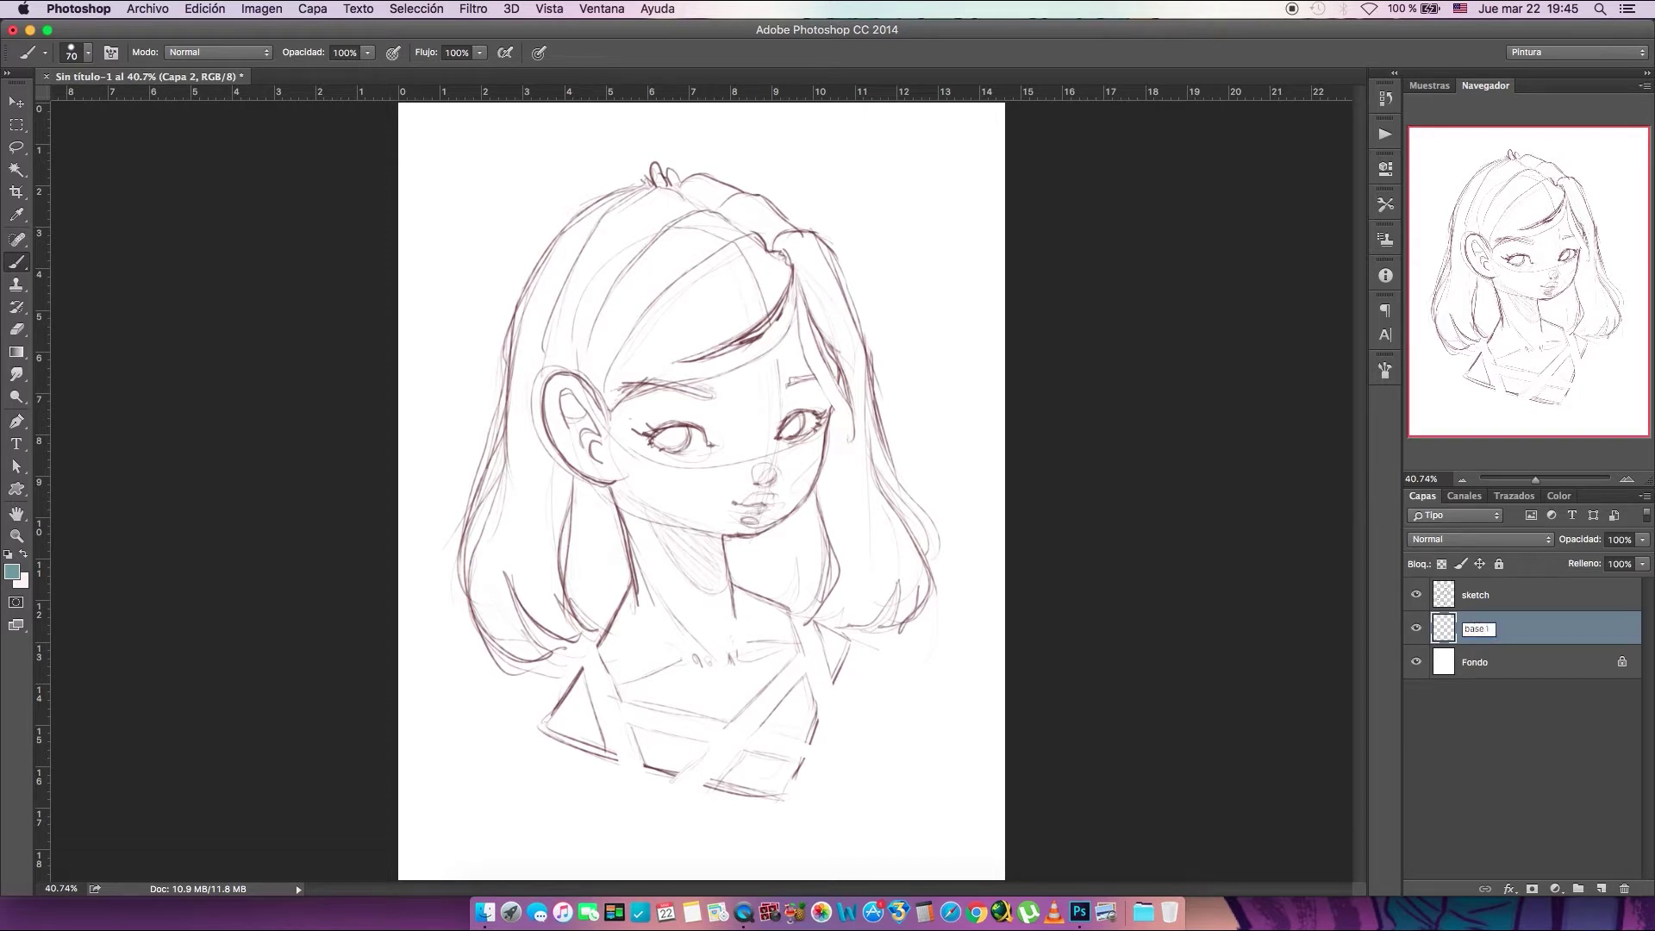
pyautogui.press('Return')
pyautogui.moveTo(516, 374)
pyautogui.mouseDown()
pyautogui.moveTo(515, 450)
pyautogui.moveTo(466, 540)
pyautogui.moveTo(472, 590)
pyautogui.mouseUp()
pyautogui.moveTo(514, 420)
pyautogui.mouseDown()
pyautogui.moveTo(473, 602)
pyautogui.moveTo(547, 656)
pyautogui.moveTo(511, 569)
pyautogui.moveTo(602, 625)
pyautogui.moveTo(619, 681)
pyautogui.moveTo(675, 709)
pyautogui.moveTo(731, 720)
pyautogui.moveTo(786, 613)
pyautogui.moveTo(821, 591)
pyautogui.moveTo(819, 636)
pyautogui.moveTo(846, 635)
pyautogui.moveTo(925, 576)
pyautogui.mouseUp()
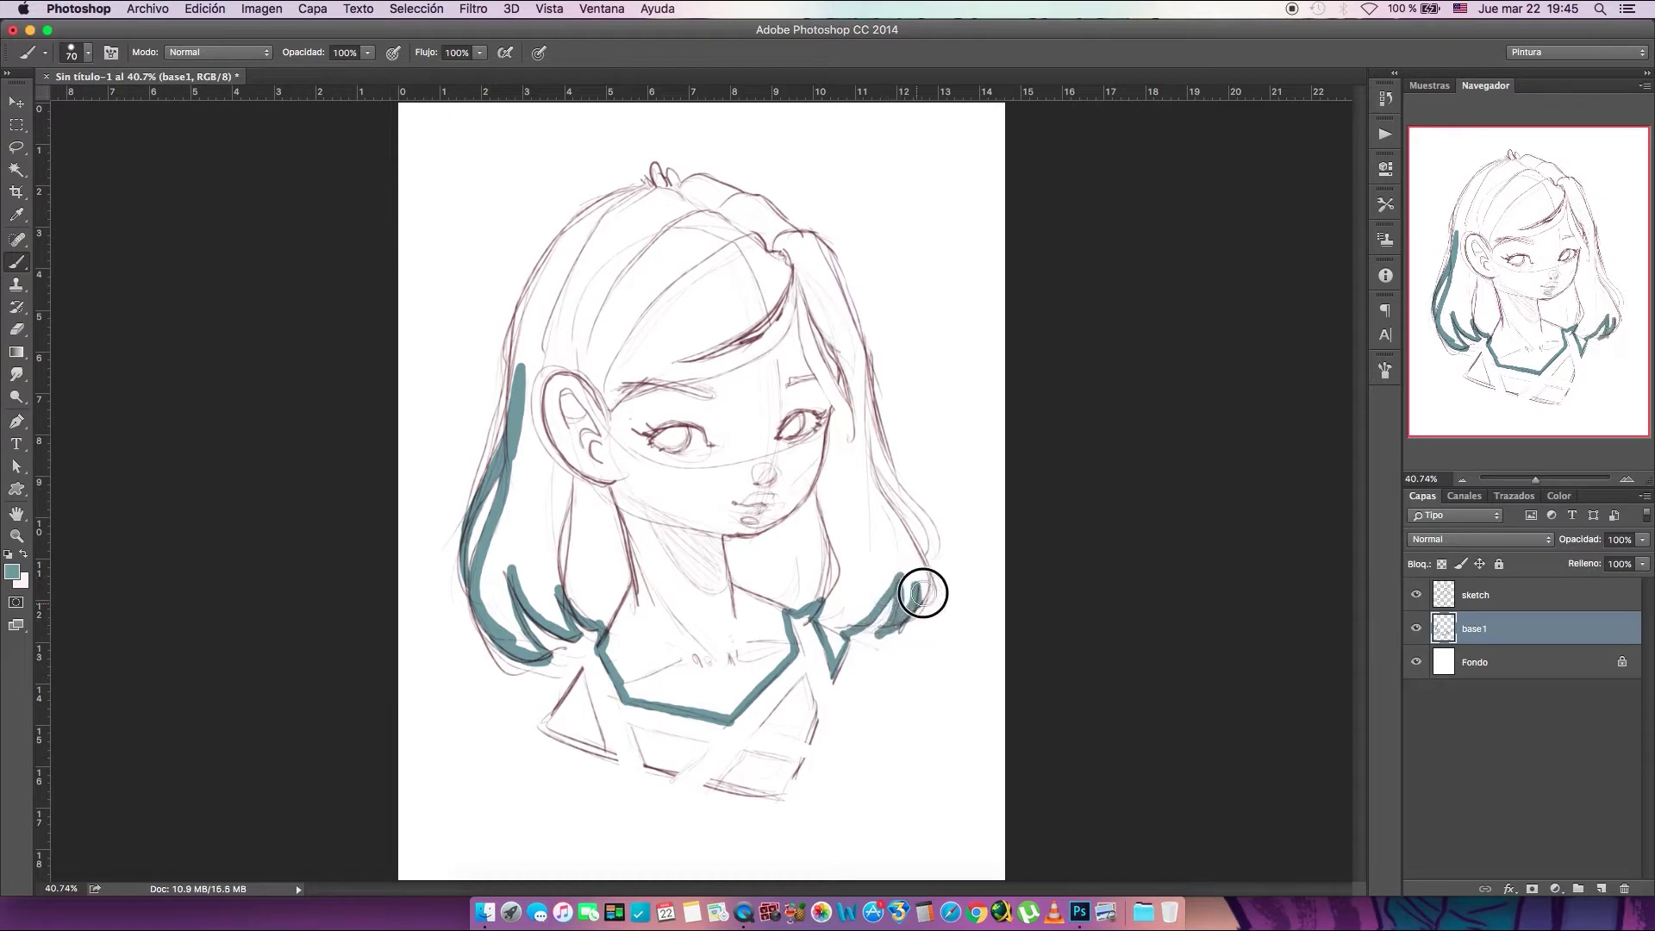
# Reduce the brush to 45 px and outline the right-hand hair and the top of the head to close the hair silhouette
pyautogui.moveTo(864, 395)
pyautogui.mouseDown()
pyautogui.moveTo(929, 556)
pyautogui.moveTo(866, 386)
pyautogui.moveTo(879, 446)
pyautogui.mouseUp()
pyautogui.press('[')
pyautogui.press('[')
pyautogui.press('[')
pyautogui.moveTo(896, 525)
pyautogui.mouseDown()
pyautogui.moveTo(880, 445)
pyautogui.moveTo(890, 517)
pyautogui.mouseUp()
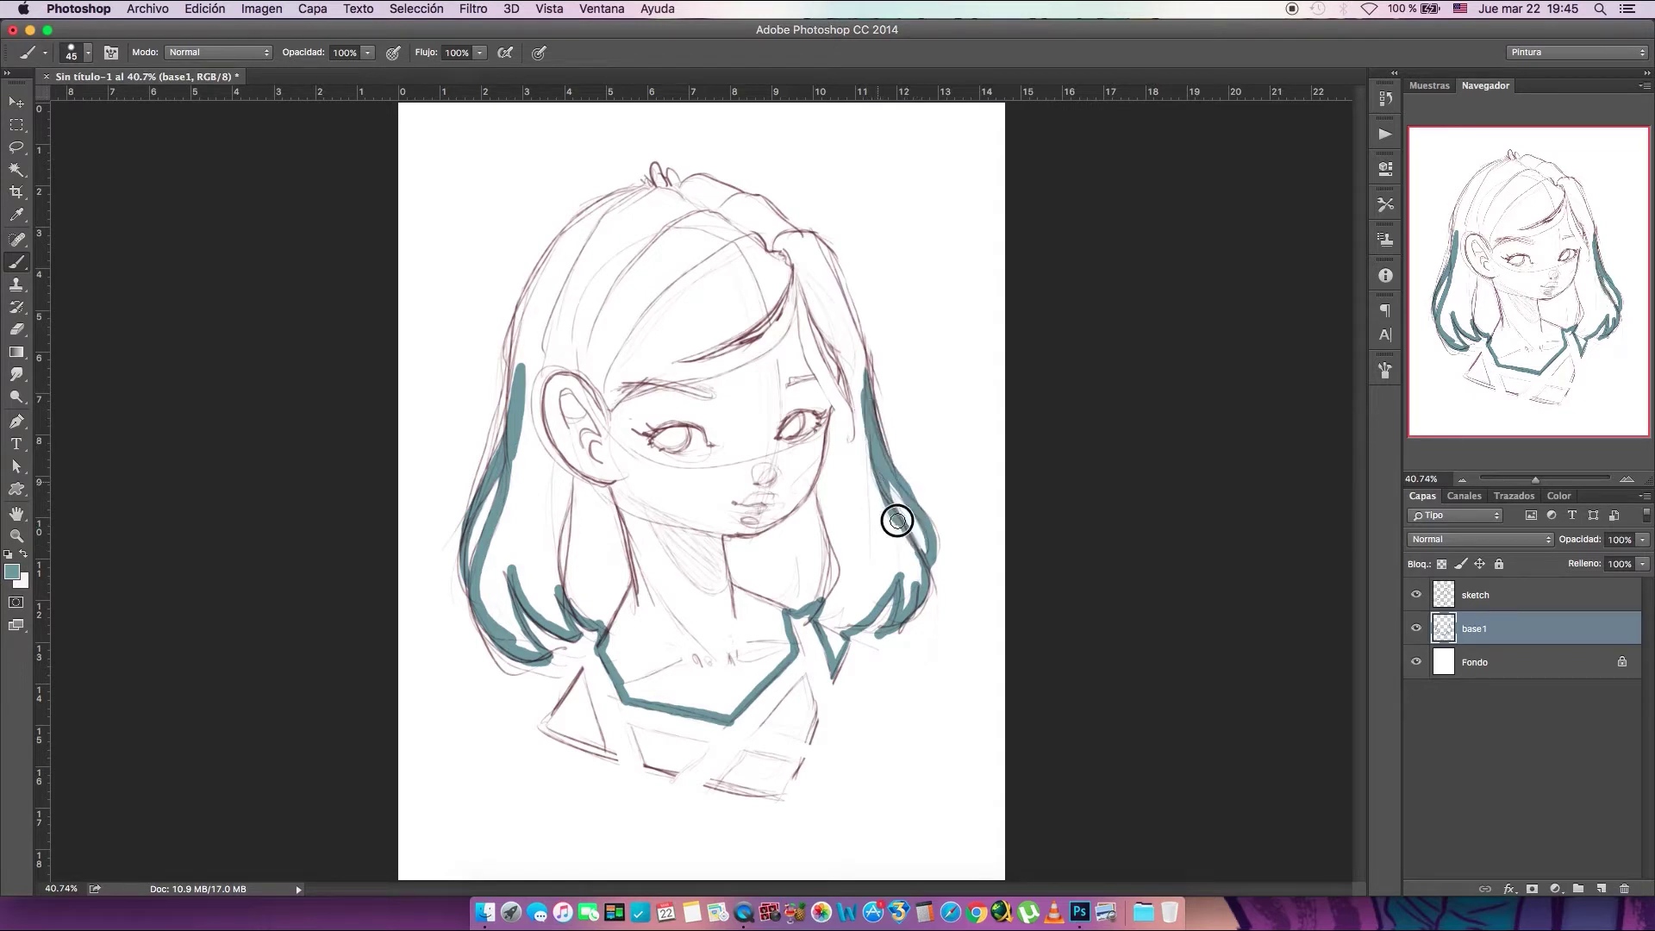
pyautogui.moveTo(875, 384)
pyautogui.mouseDown()
pyautogui.moveTo(820, 247)
pyautogui.moveTo(730, 202)
pyautogui.moveTo(745, 195)
pyautogui.moveTo(655, 167)
pyautogui.moveTo(672, 184)
pyautogui.moveTo(658, 170)
pyautogui.moveTo(624, 188)
pyautogui.moveTo(543, 259)
pyautogui.moveTo(517, 342)
pyautogui.mouseUp()
pyautogui.press('super+z')
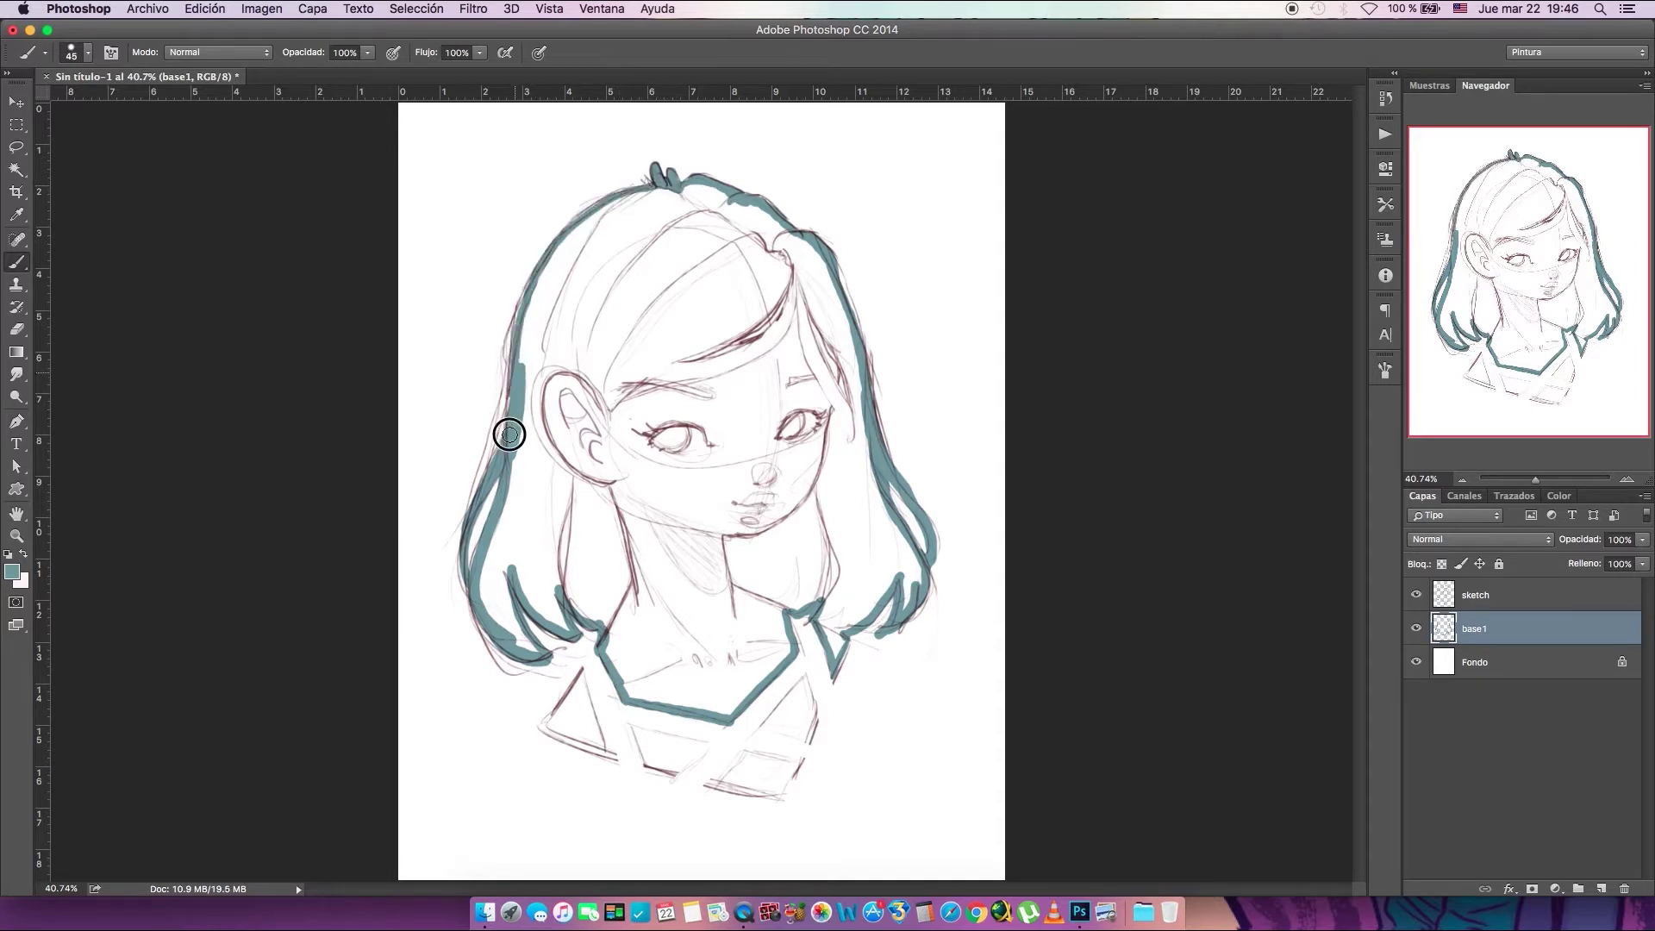
# Trace the outlines of the triangular and four-sided panels of the girl's top below the neckline
pyautogui.moveTo(581, 670)
pyautogui.mouseDown()
pyautogui.moveTo(546, 732)
pyautogui.moveTo(580, 690)
pyautogui.moveTo(593, 748)
pyautogui.moveTo(649, 769)
pyautogui.moveTo(712, 743)
pyautogui.moveTo(688, 741)
pyautogui.mouseUp()
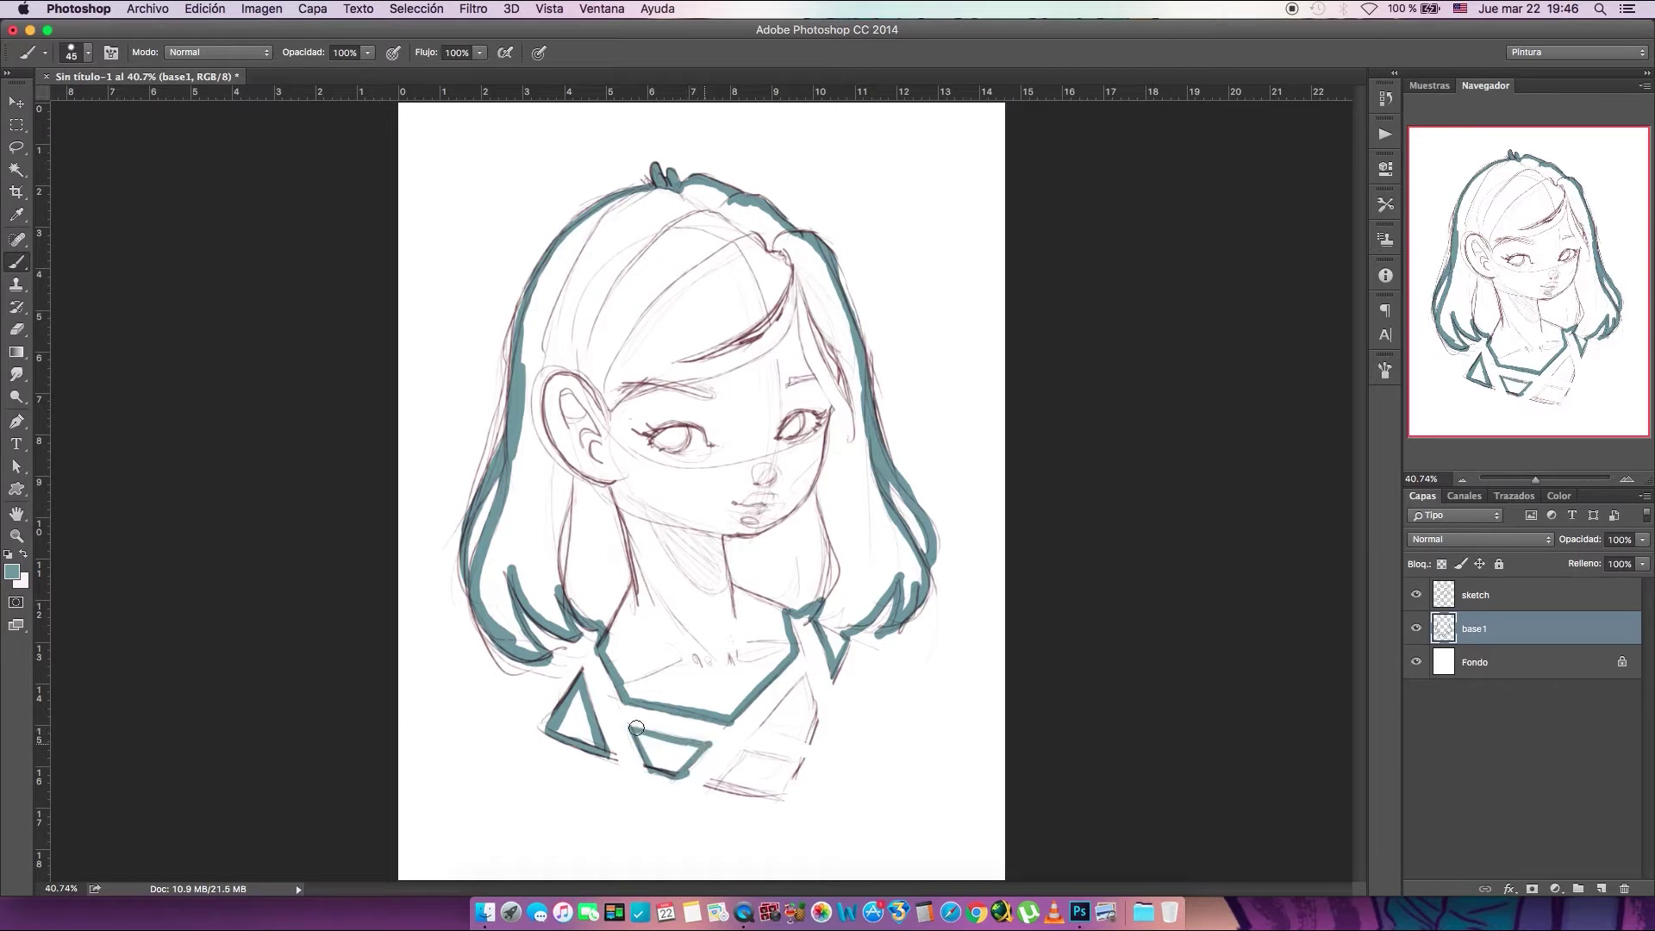
pyautogui.moveTo(762, 729)
pyautogui.mouseDown()
pyautogui.moveTo(807, 689)
pyautogui.moveTo(810, 742)
pyautogui.moveTo(779, 797)
pyautogui.moveTo(720, 788)
pyautogui.mouseUp()
pyautogui.press('super+z')
pyautogui.press('r')
pyautogui.moveTo(958, 685)
pyautogui.mouseDown()
pyautogui.moveTo(1023, 572)
pyautogui.moveTo(1032, 508)
pyautogui.mouseUp()
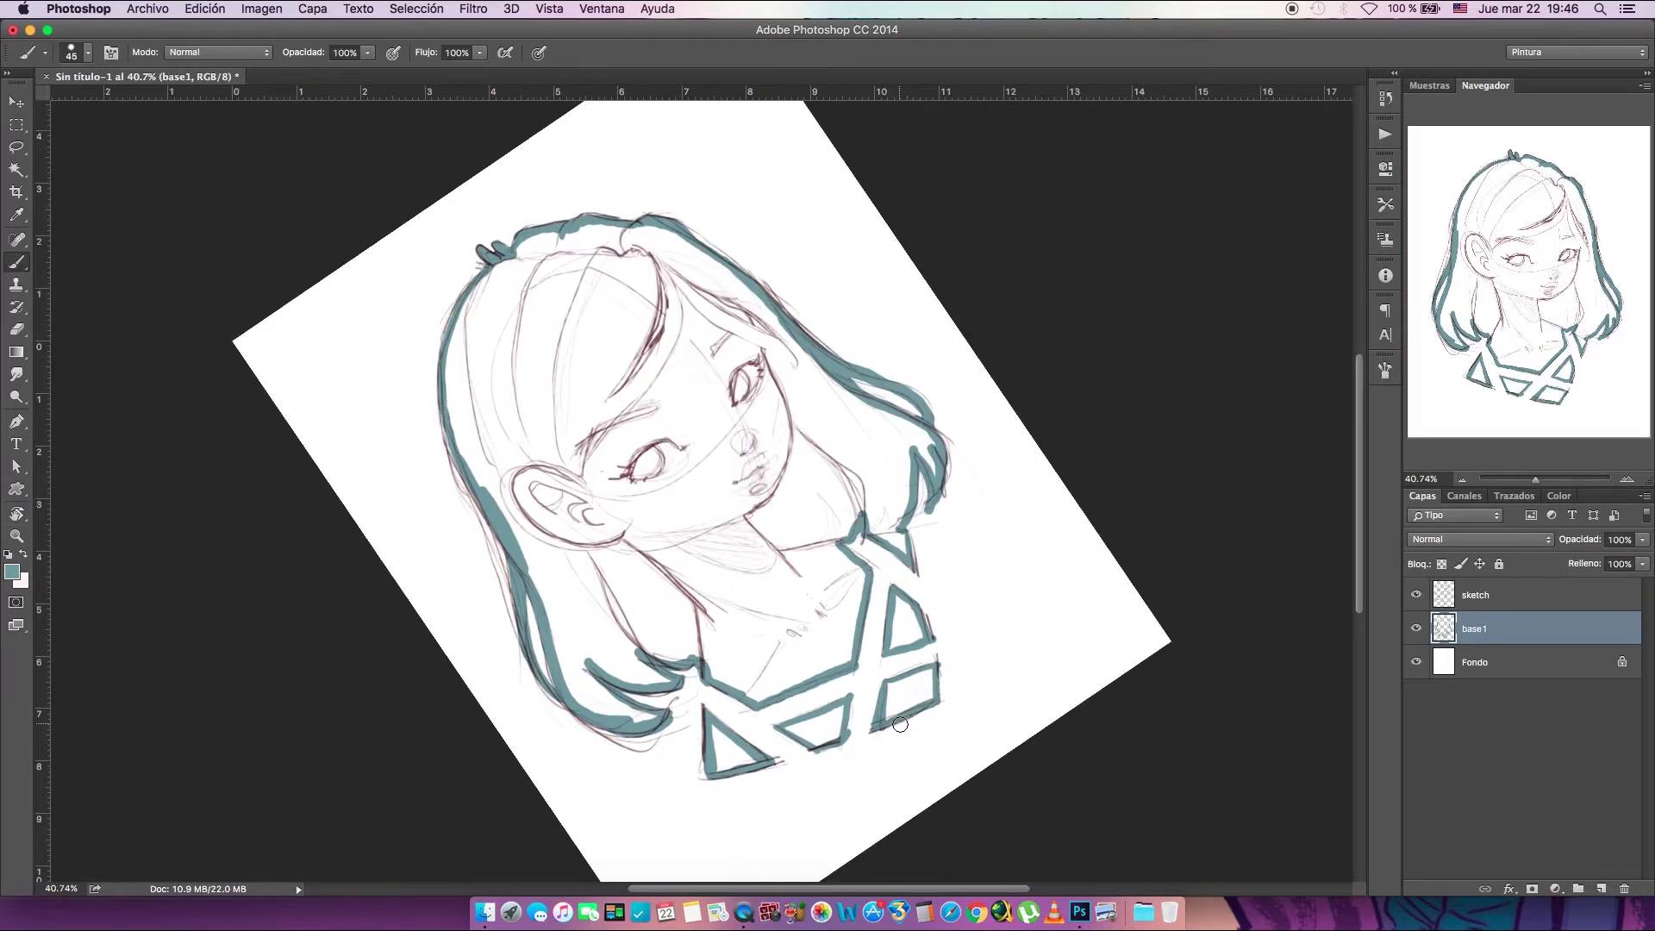
pyautogui.press('r')
pyautogui.moveTo(1034, 657); pyautogui.dragTo(942, 779)
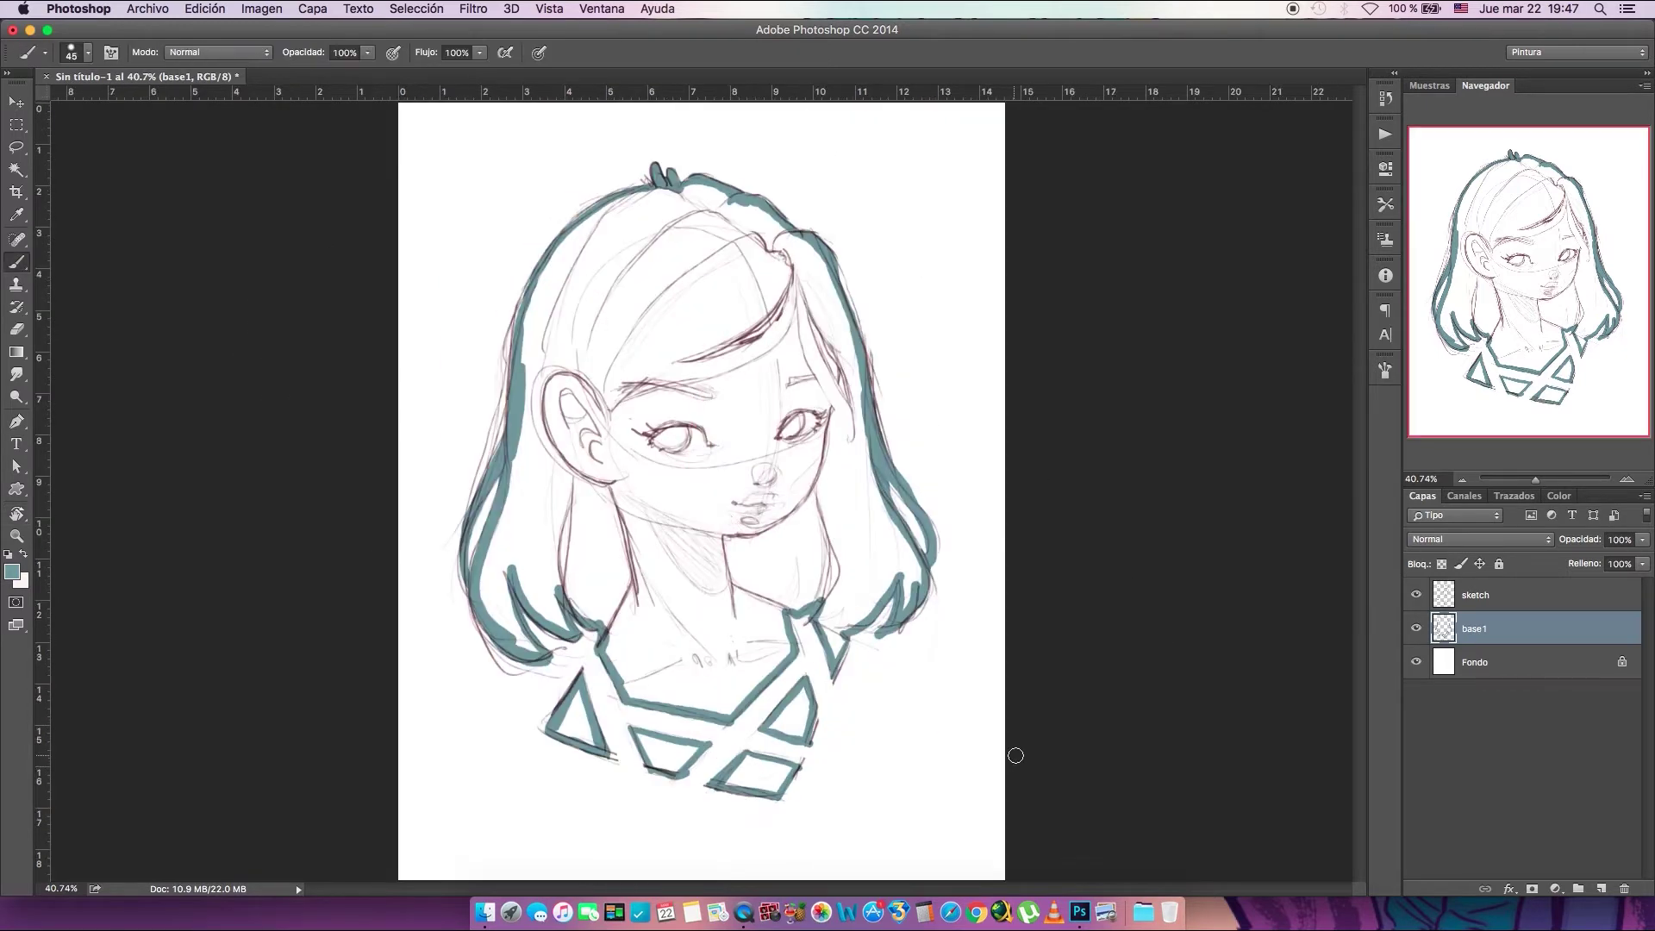
# Select the insides of the head outline and the top's panels with the Magic Wand in add mode, and add a layer above base1
pyautogui.click(16, 170)
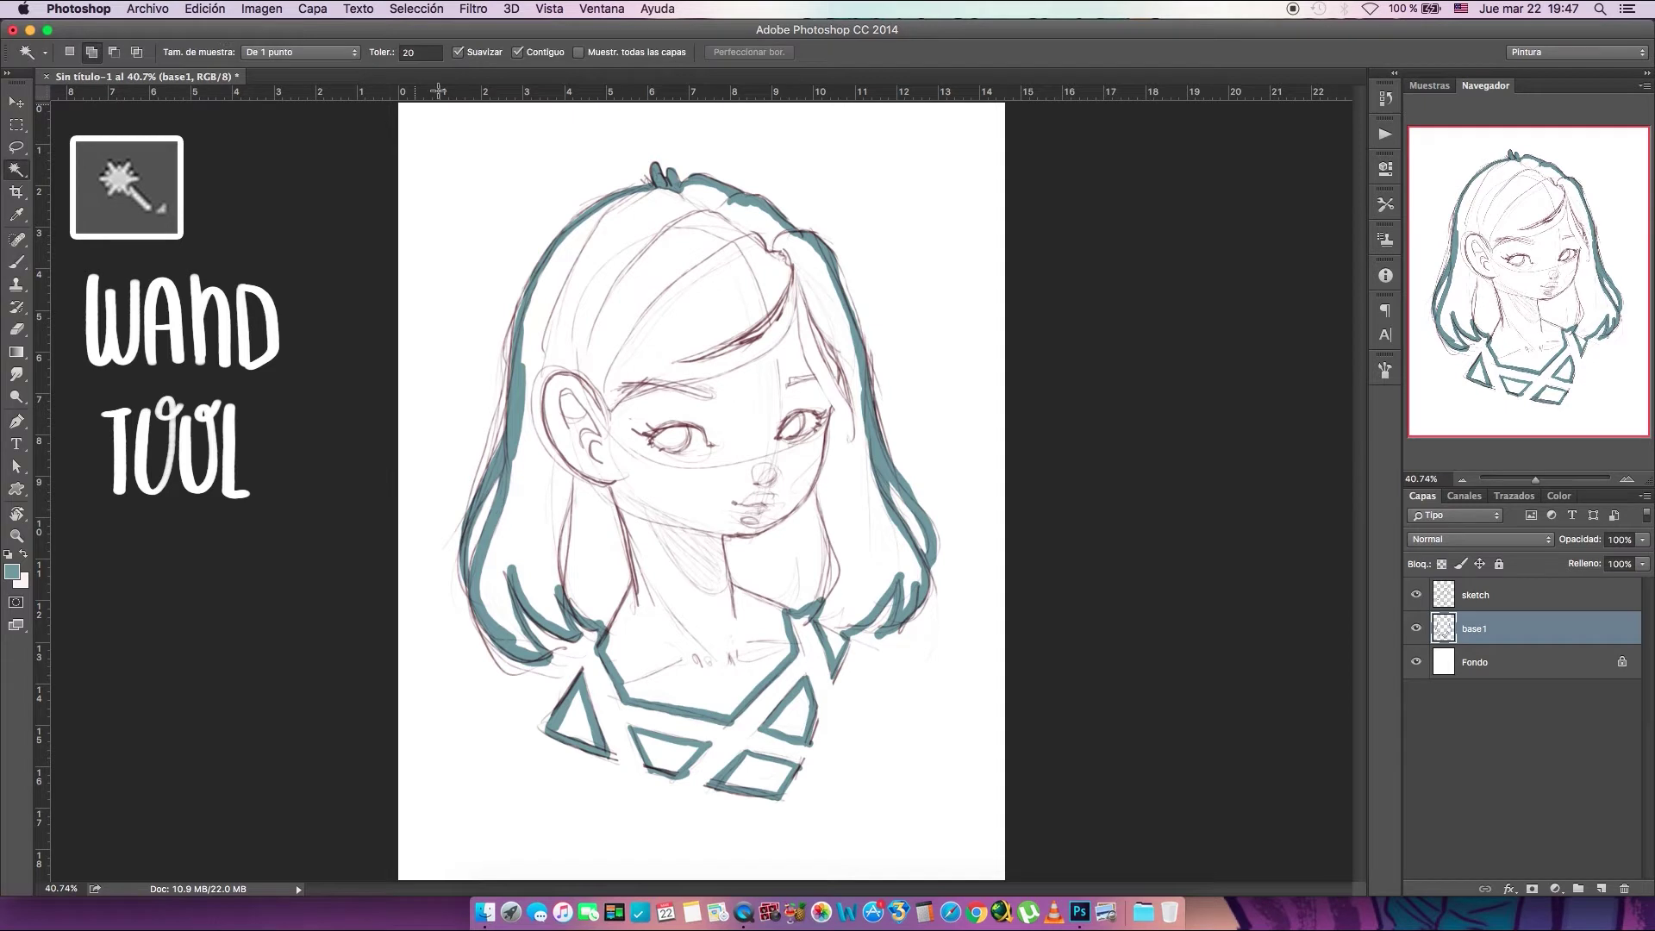
pyautogui.click(695, 377)
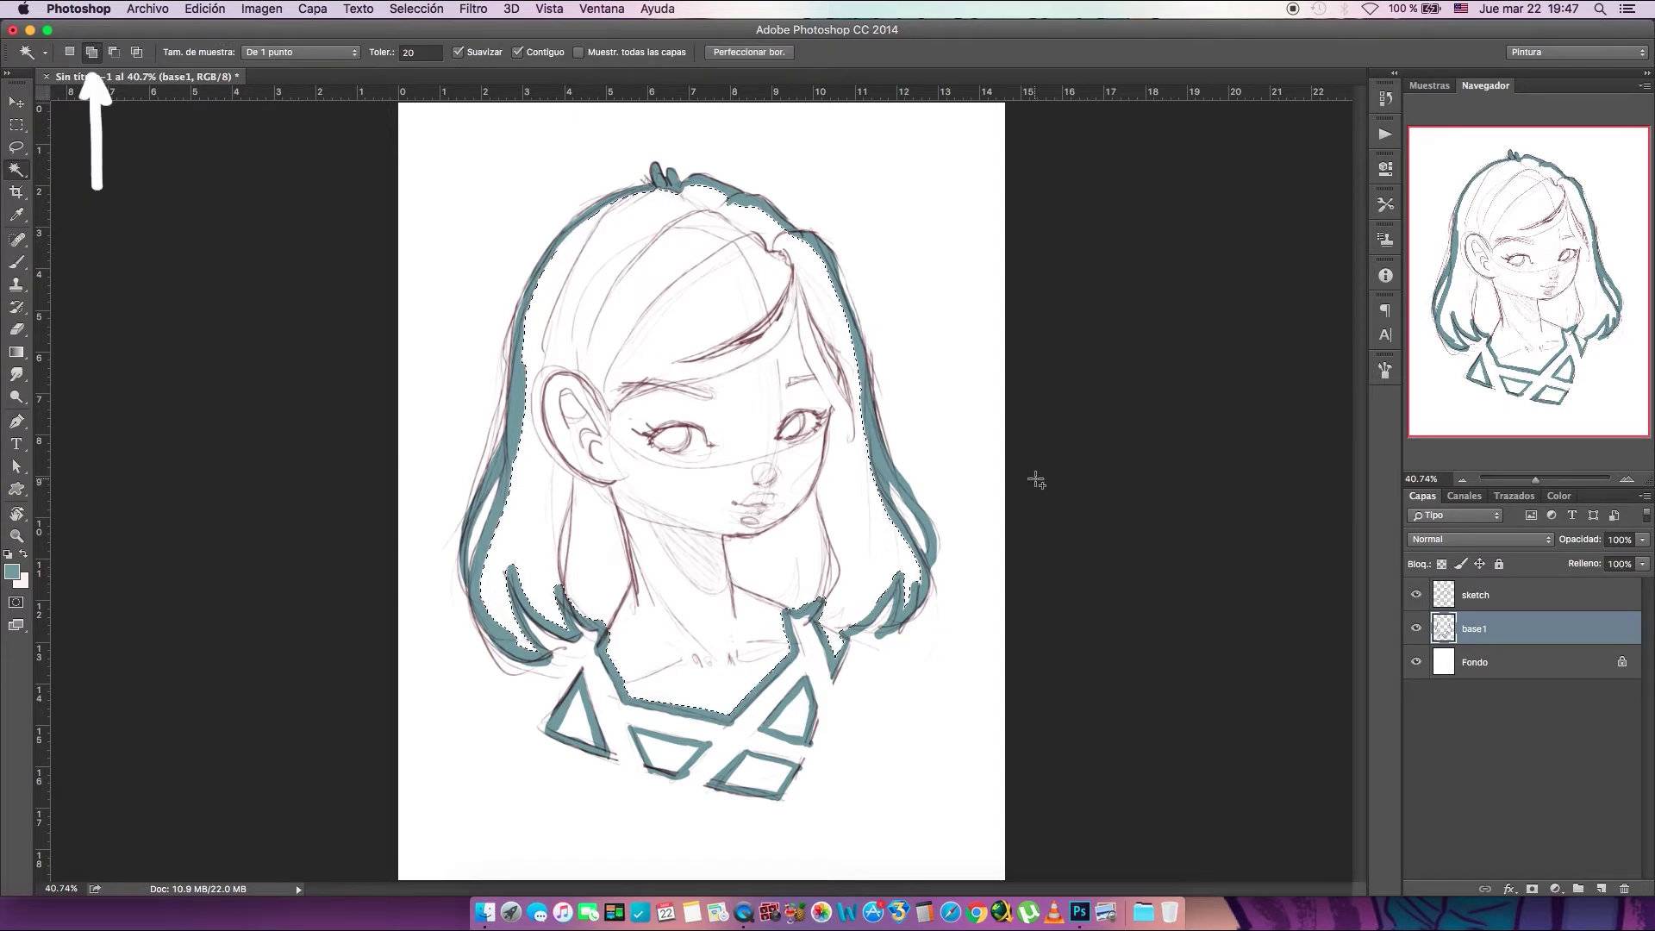
pyautogui.click(759, 773)
pyautogui.click(669, 750)
pyautogui.click(576, 724)
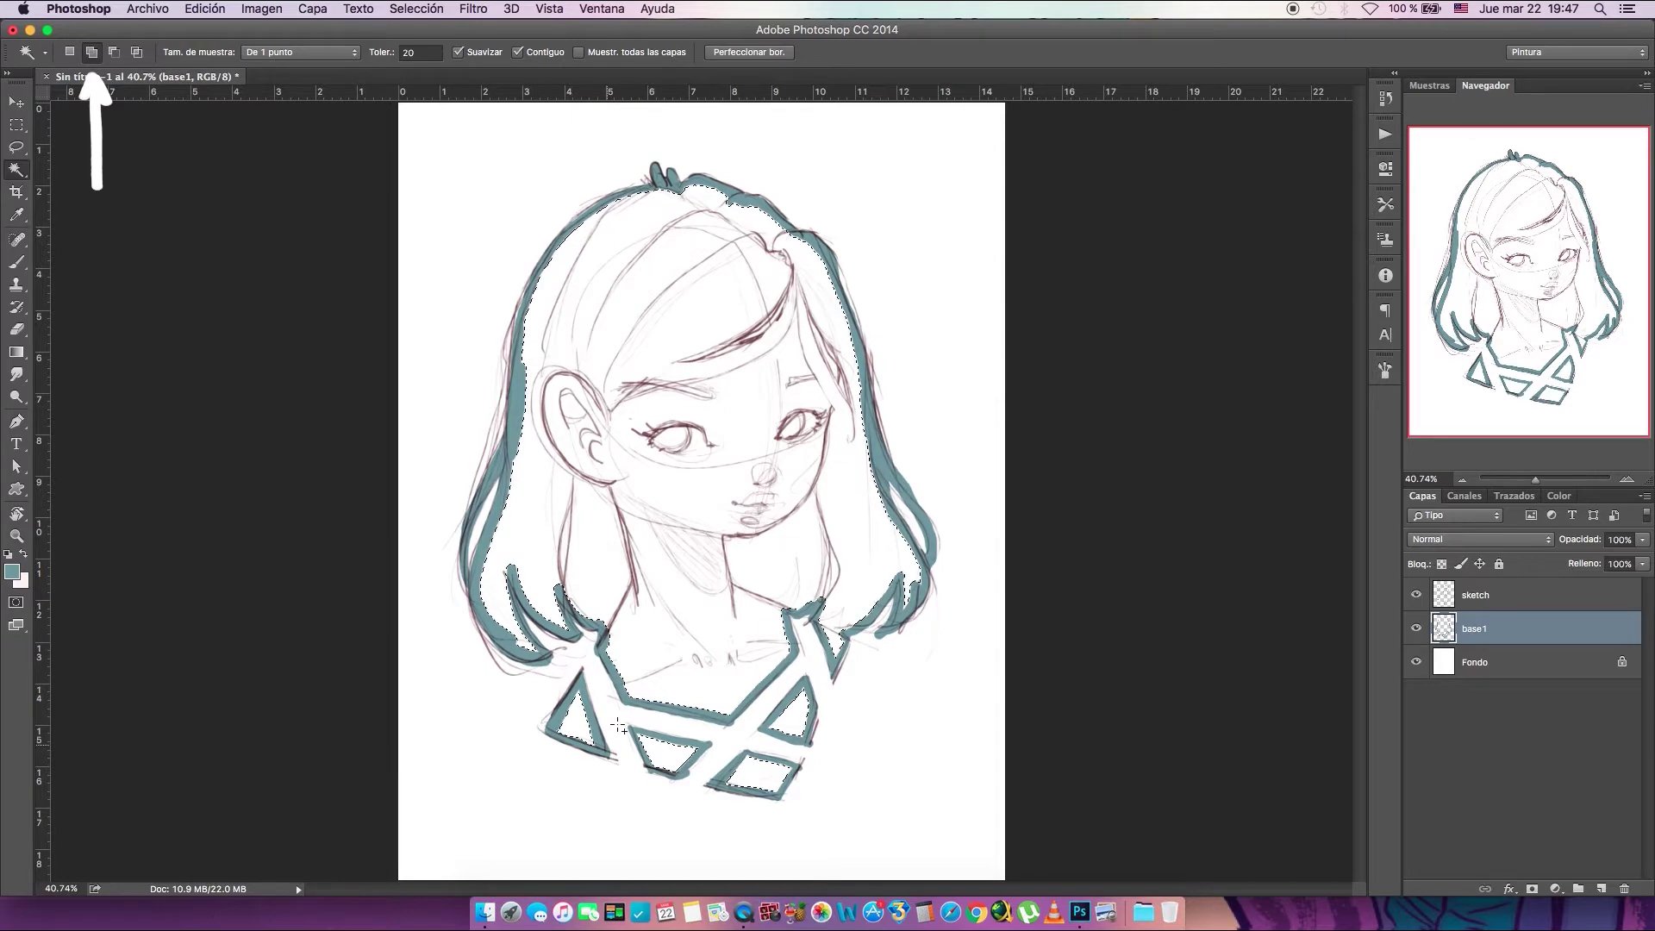
pyautogui.click(69, 51)
pyautogui.press('shift')
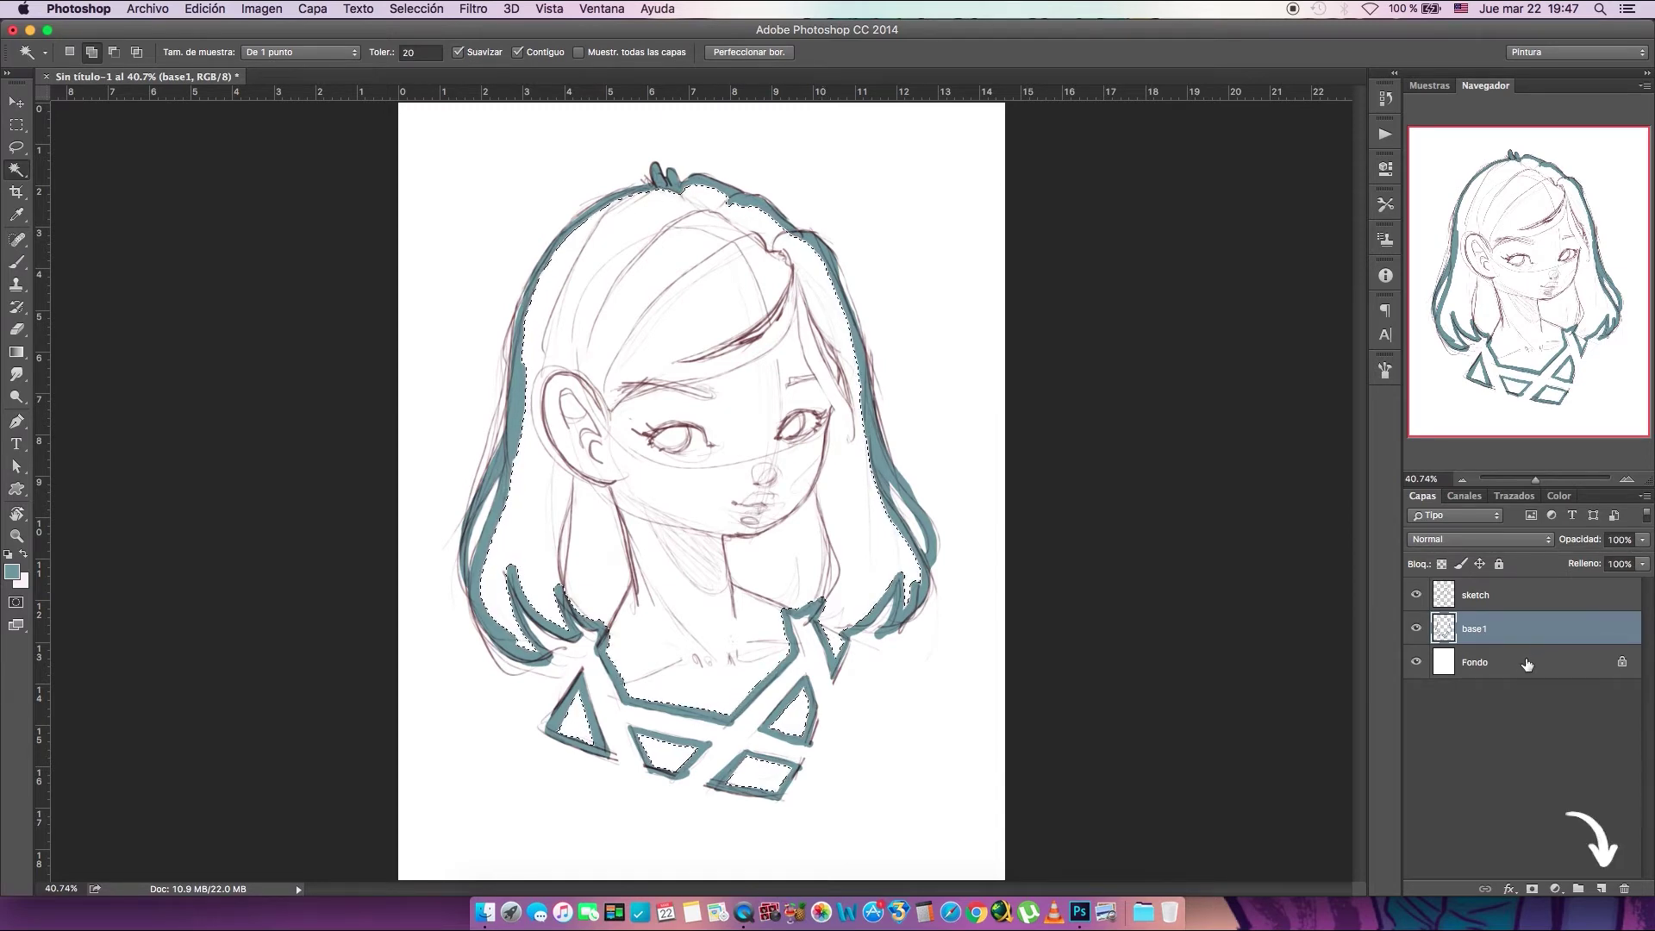
pyautogui.click(1601, 888)
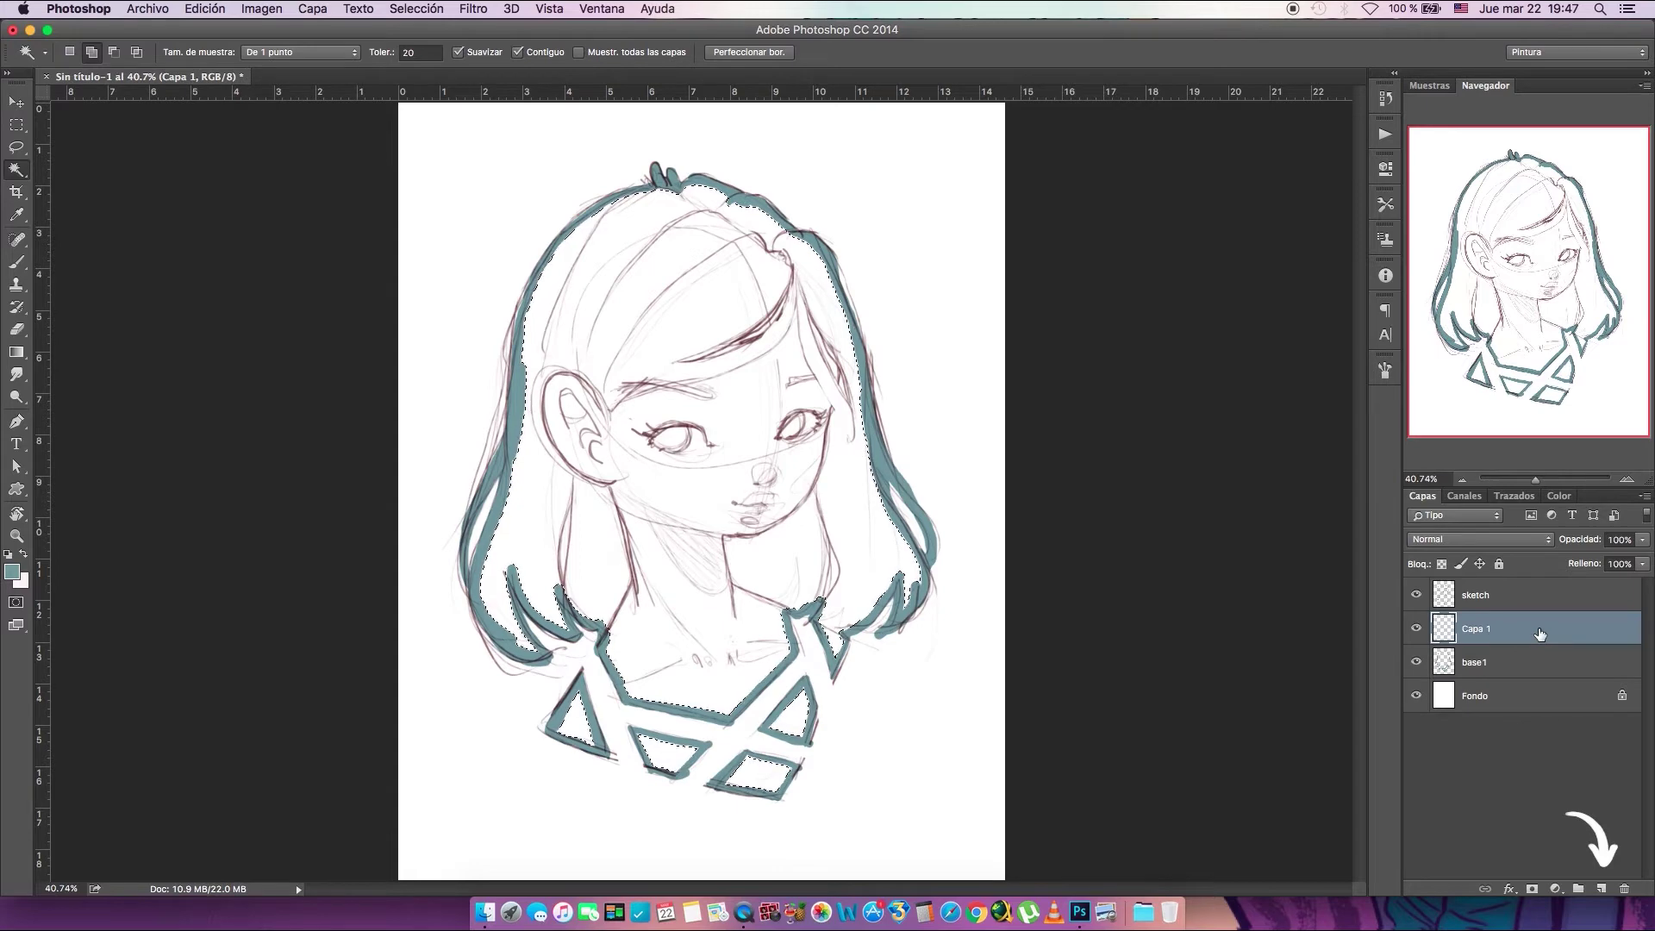
# Try expanding the selection by 20 pixels
pyautogui.click(416, 9)
pyautogui.moveTo(560, 241)
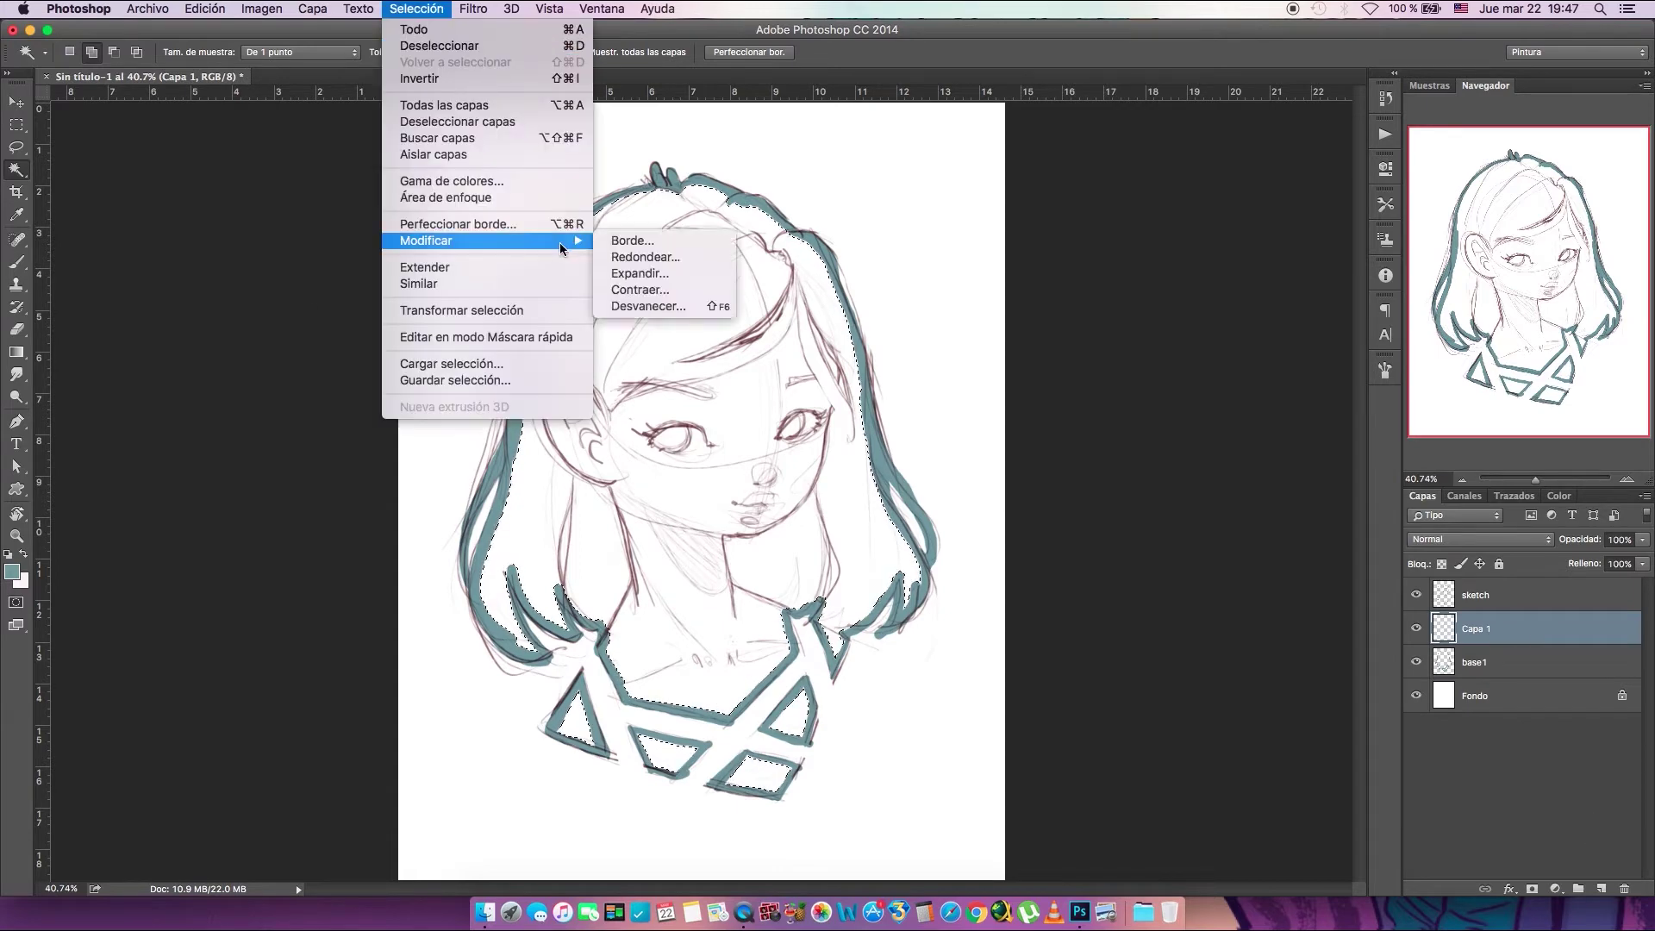
pyautogui.click(709, 274)
pyautogui.write('20')
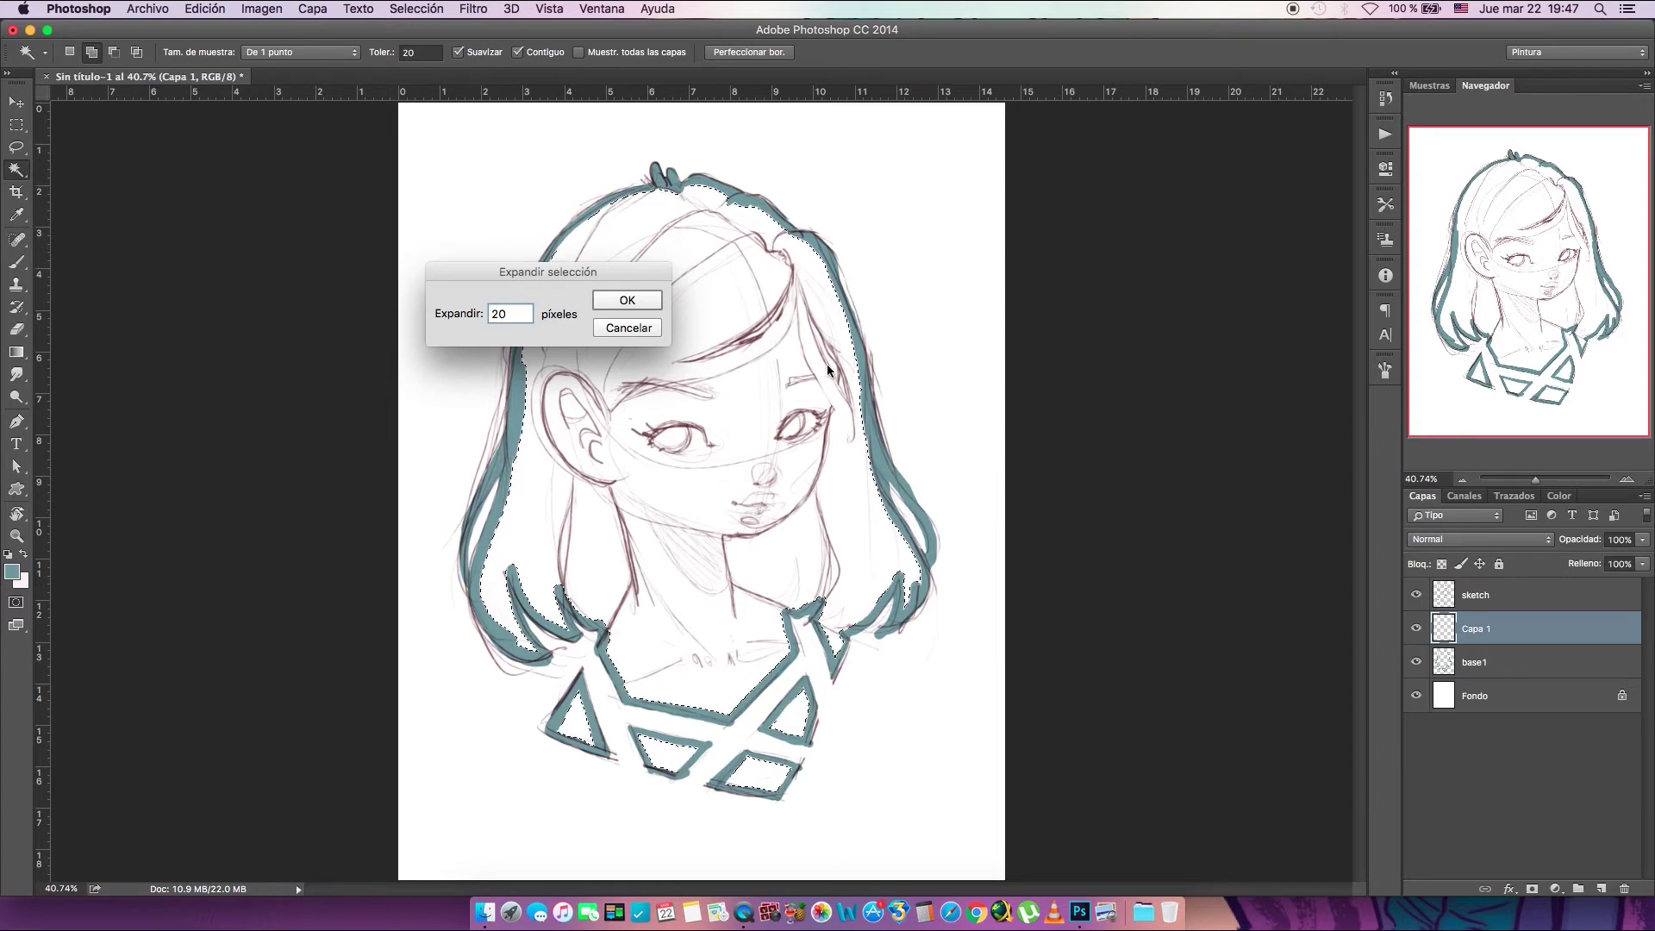
pyautogui.click(644, 300)
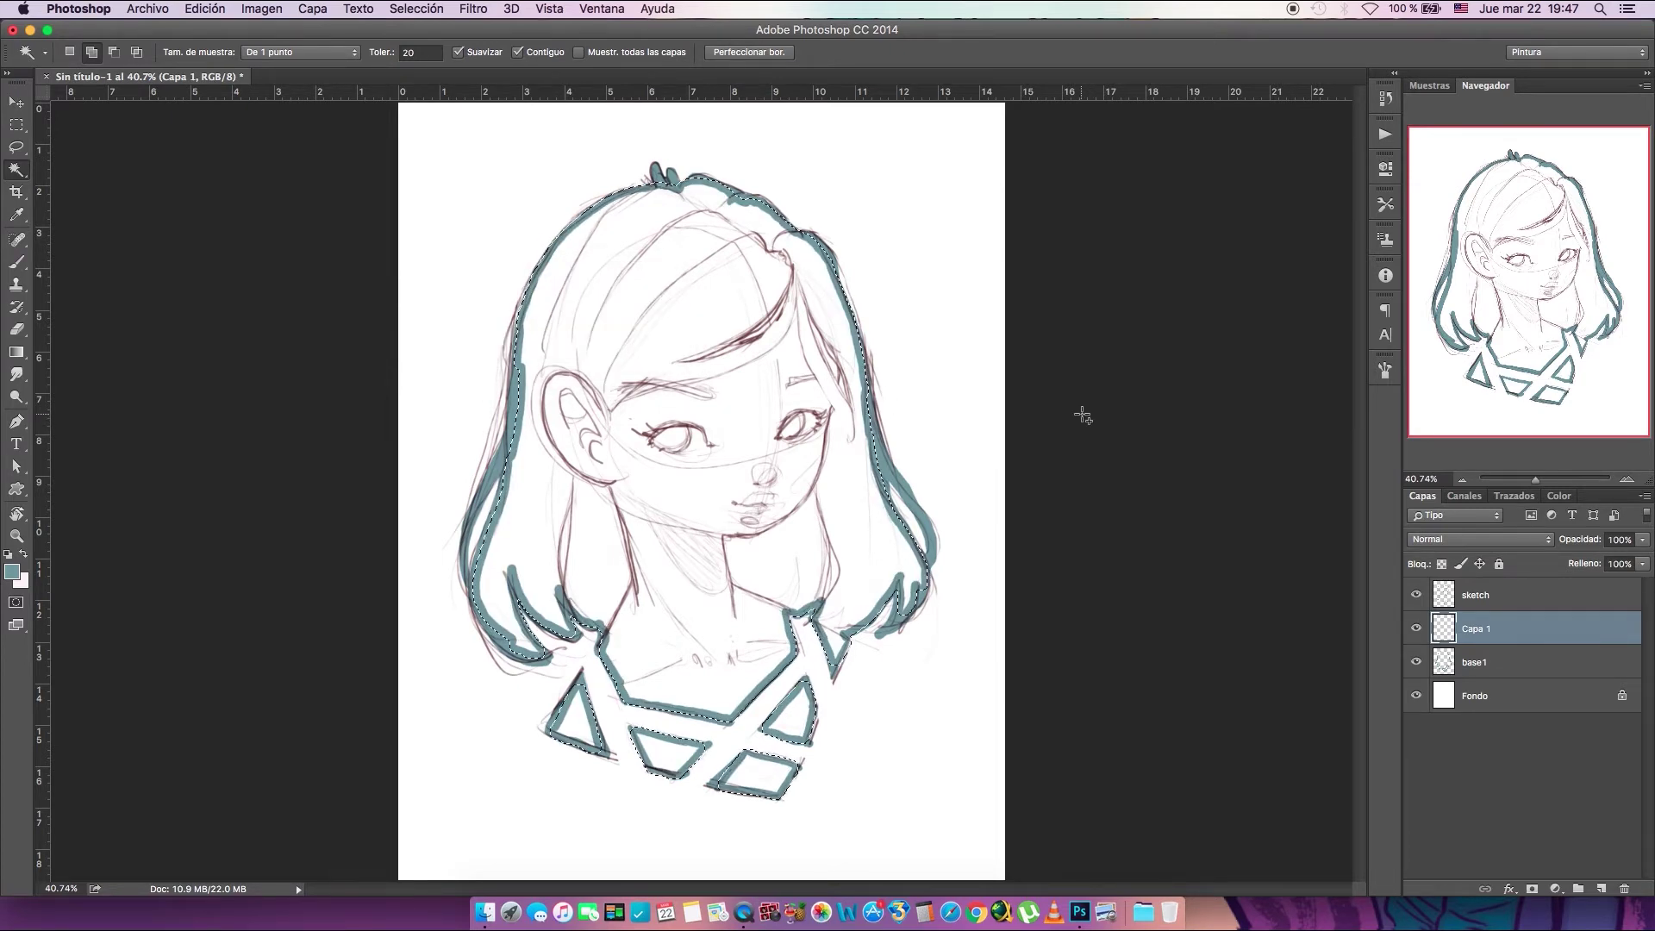
pyautogui.press('super+z')
# Expand the selection by fewer than 20 pixels so its edge runs within the painted outline
pyautogui.click(416, 9)
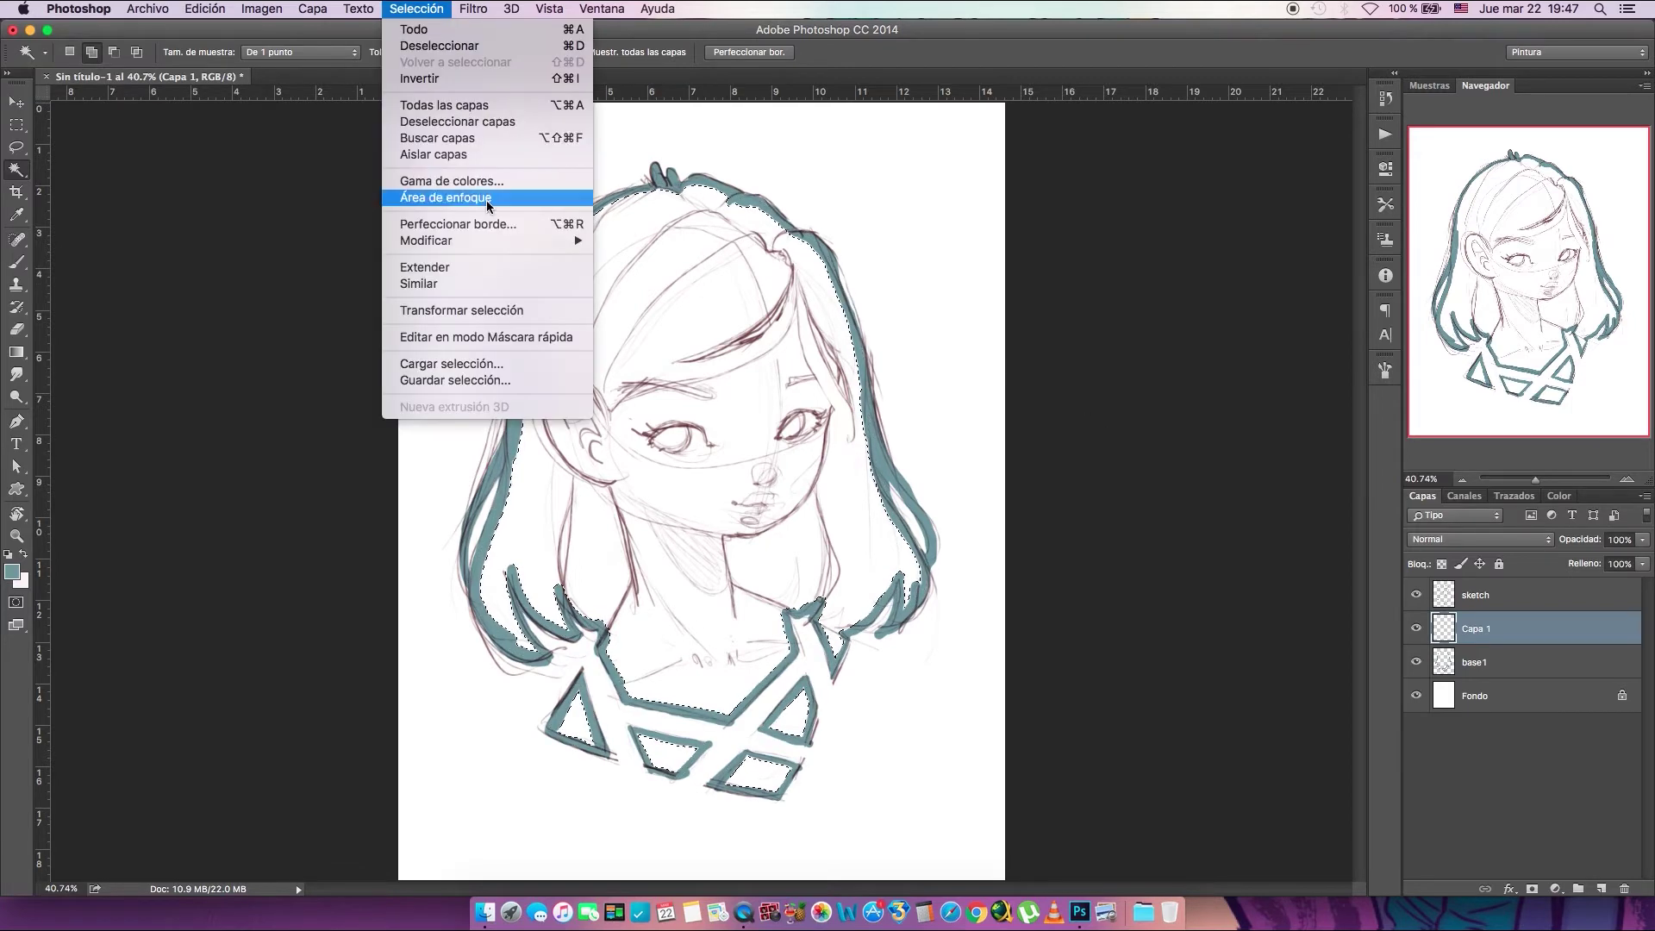
pyautogui.moveTo(517, 240)
pyautogui.click(698, 273)
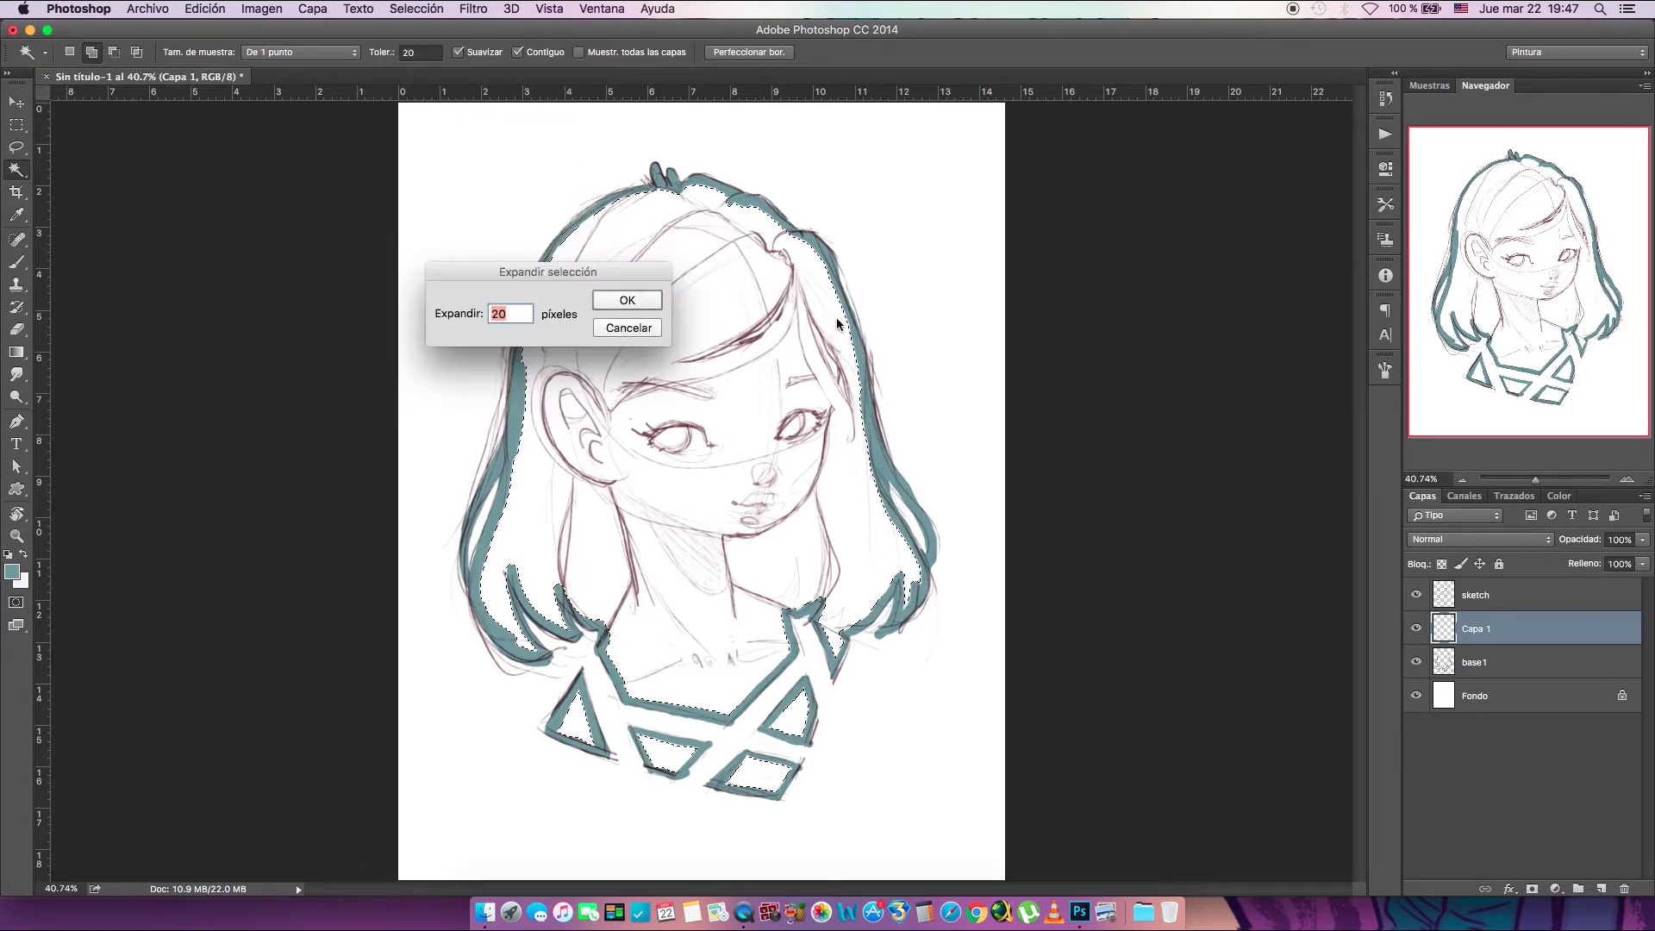
pyautogui.write('15')
pyautogui.press('Return')
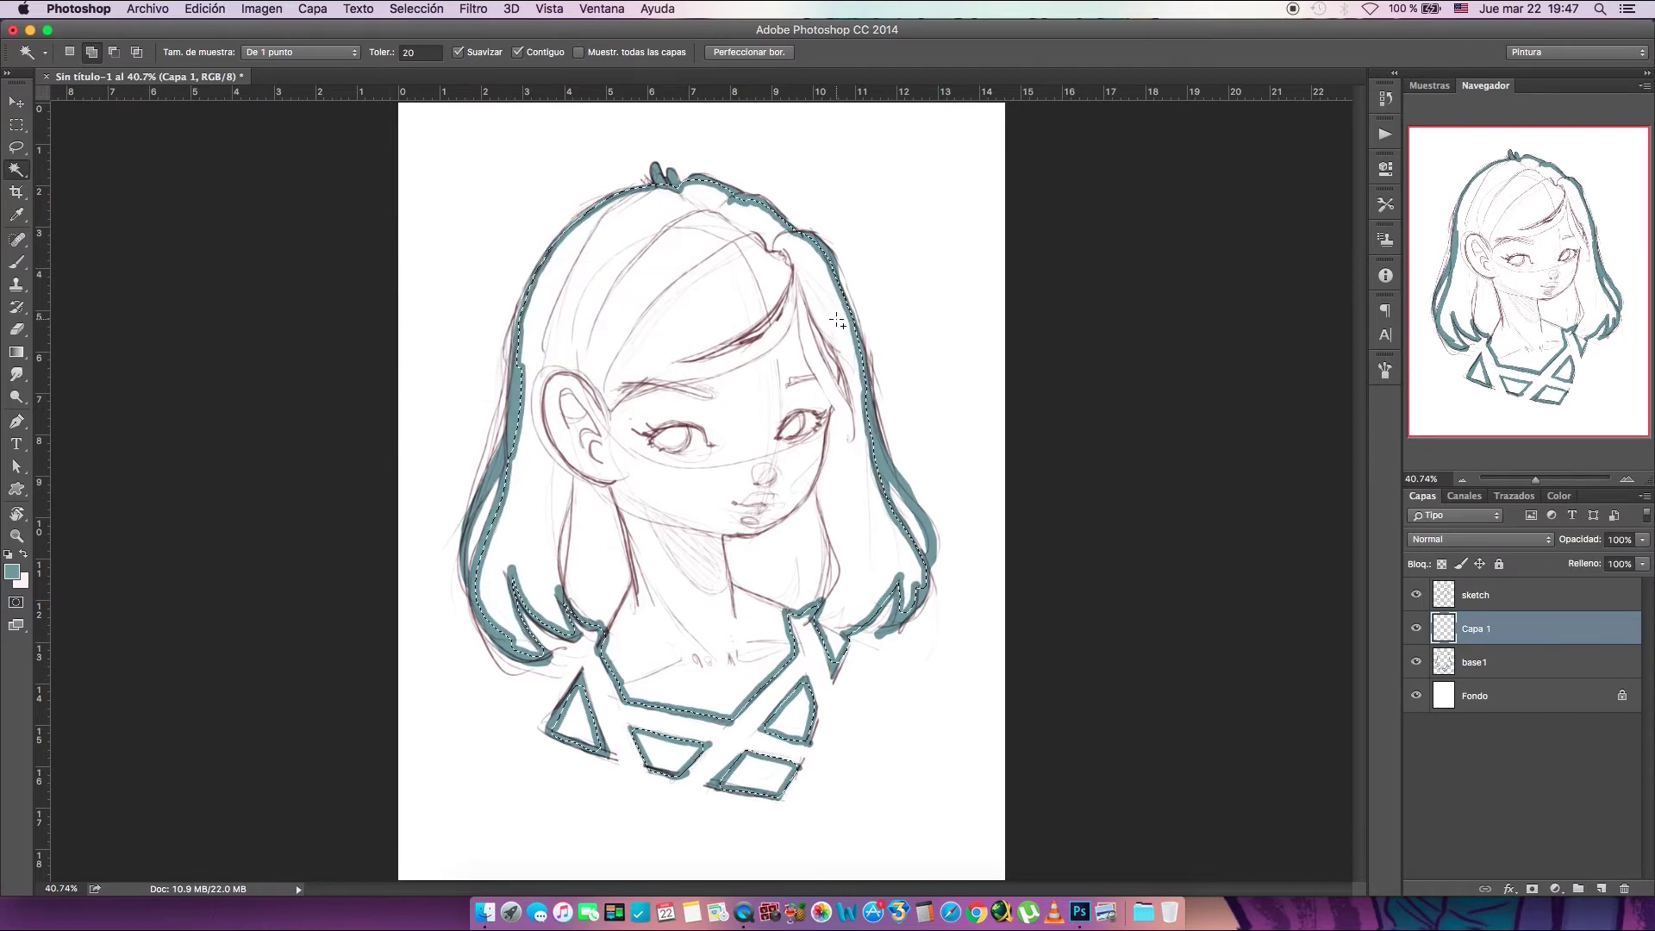
# Fill the expanded selection on the new layer with the grey-blue foreground colour using the Paint Bucket tool
pyautogui.click(17, 352)
pyautogui.click(120, 363)
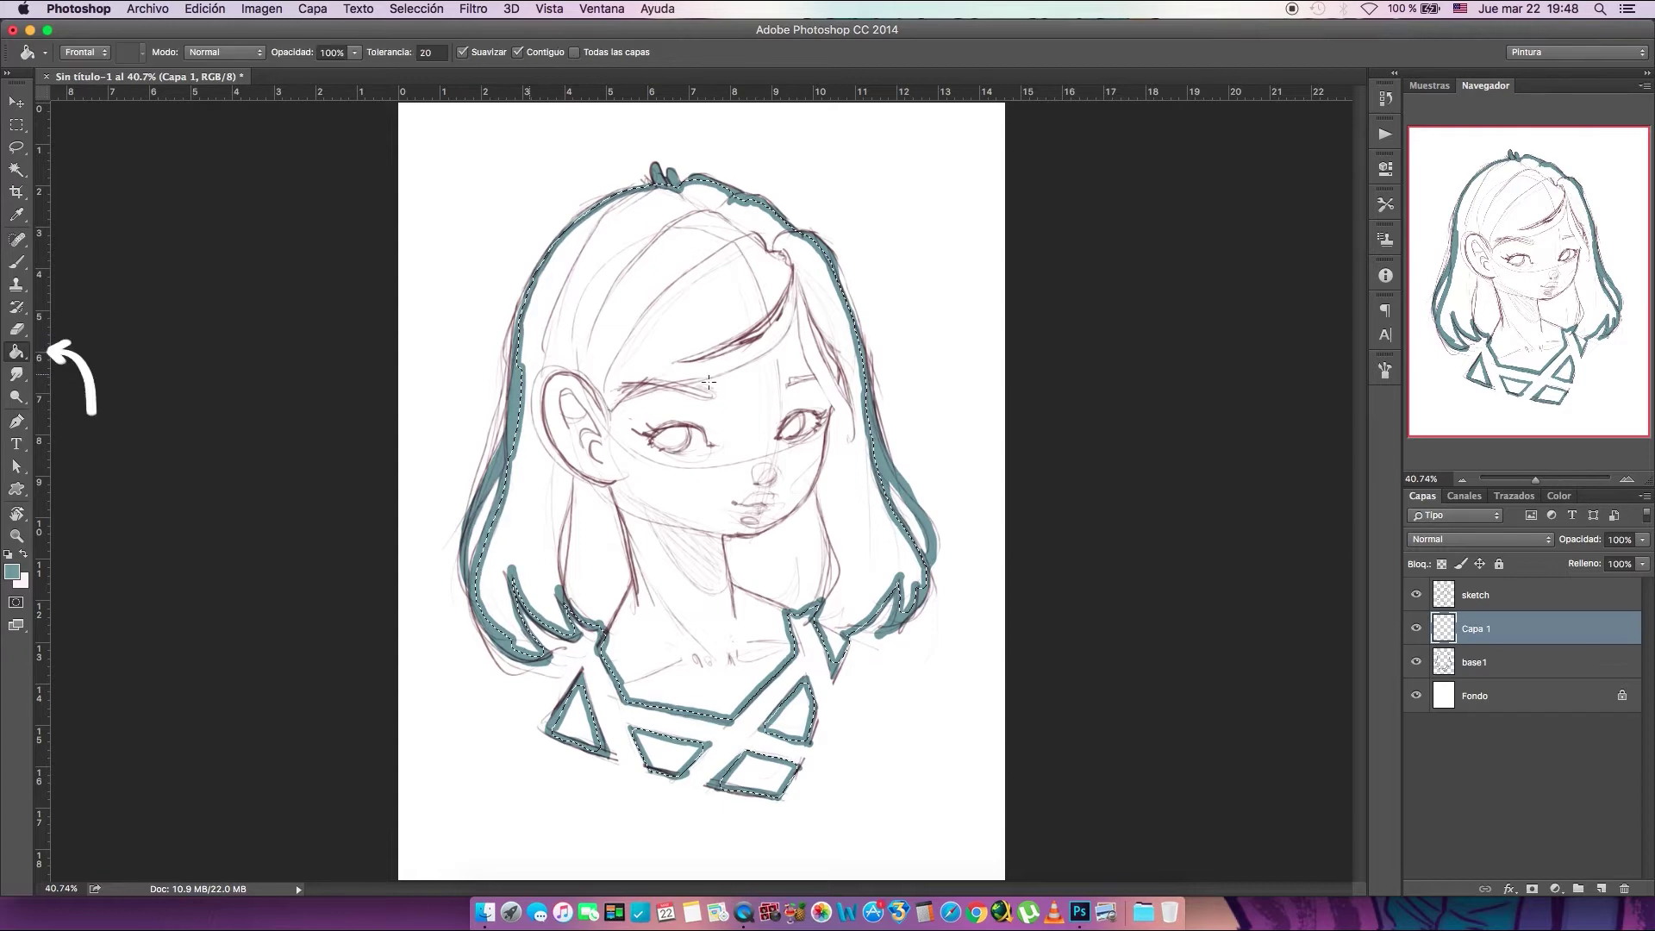
pyautogui.click(819, 509)
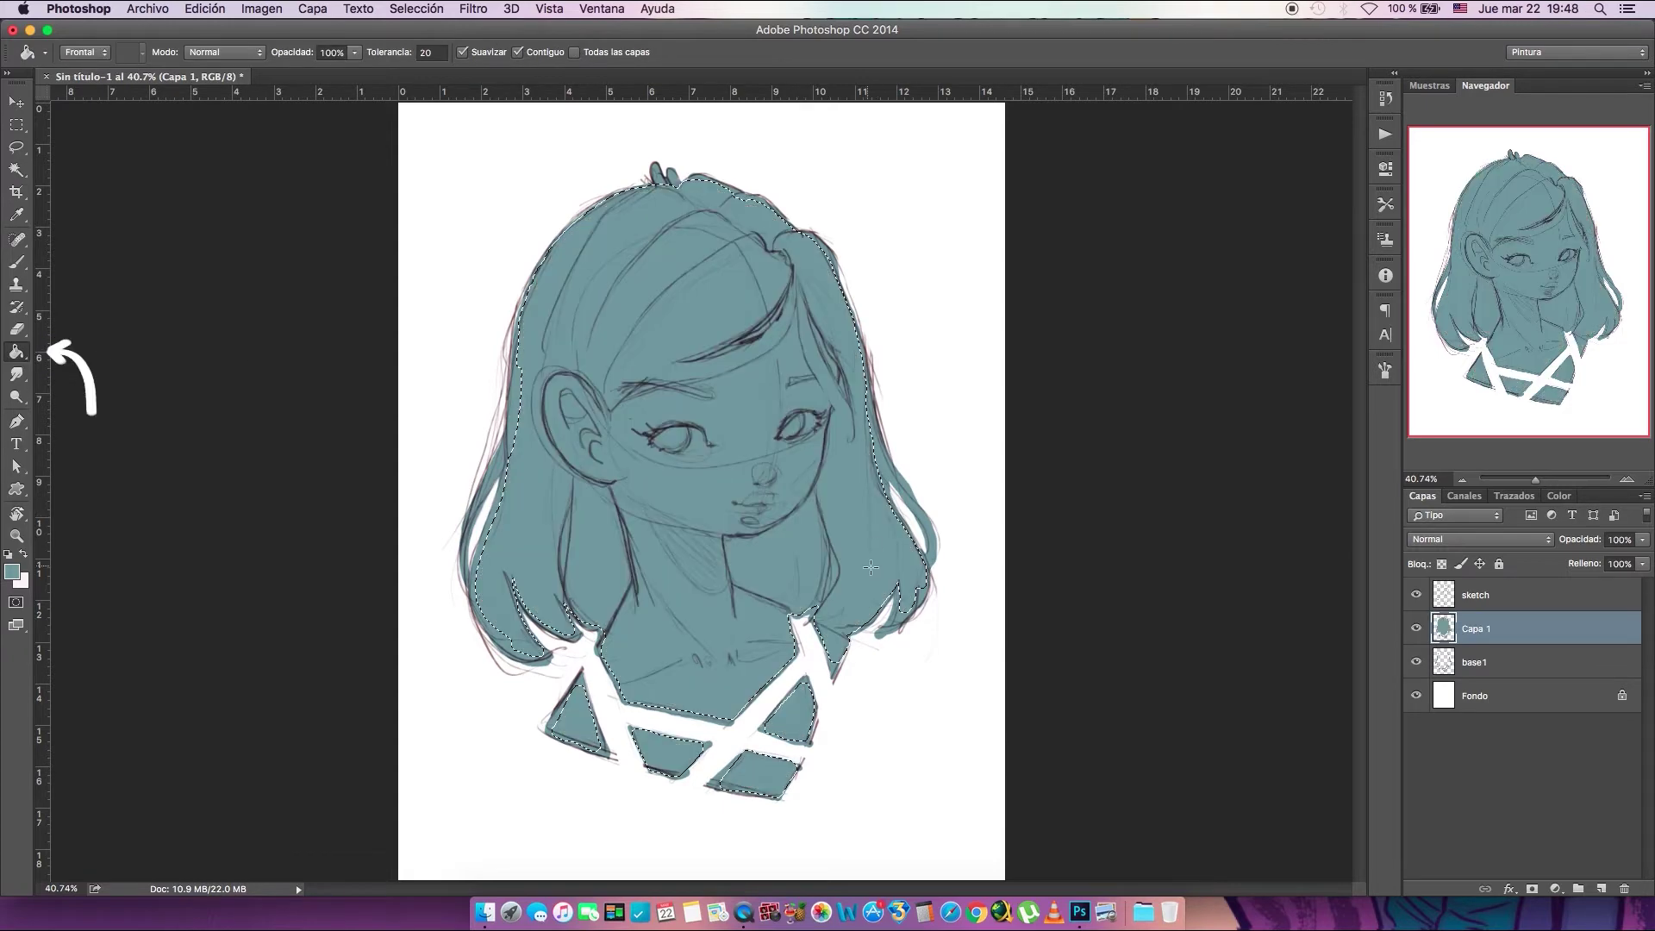
# Merge the filled Capa 1 layer with base1 and clear the selection
pyautogui.keyDown('shift'); pyautogui.click(1505, 668); pyautogui.keyUp('shift')
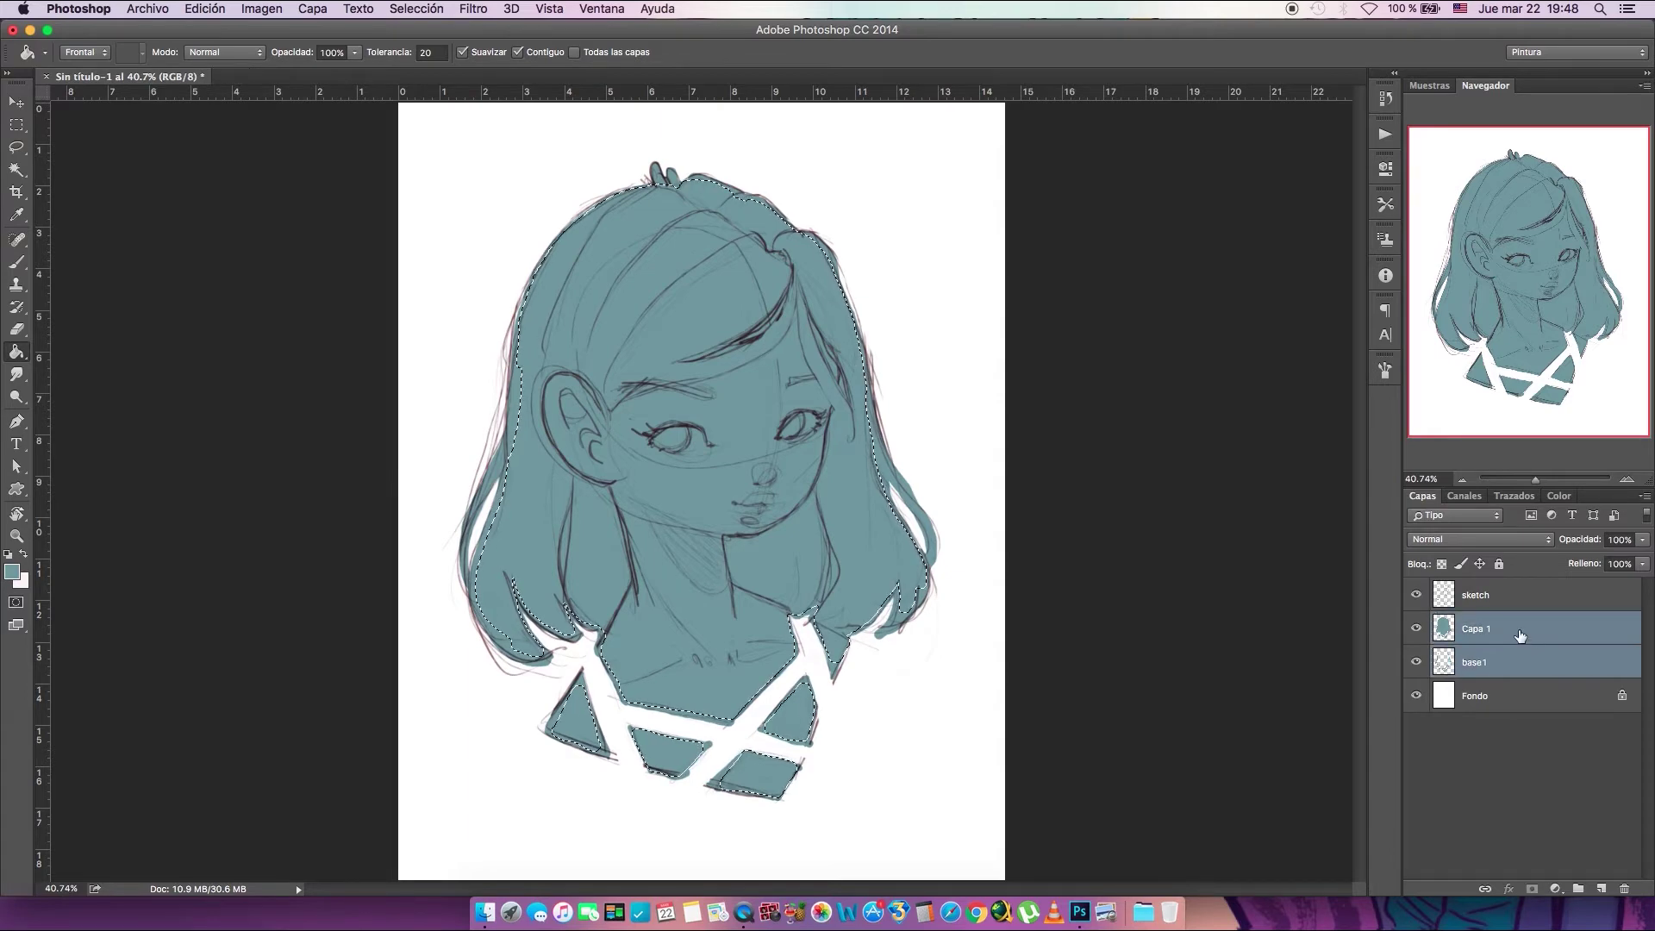
pyautogui.press('super+e')
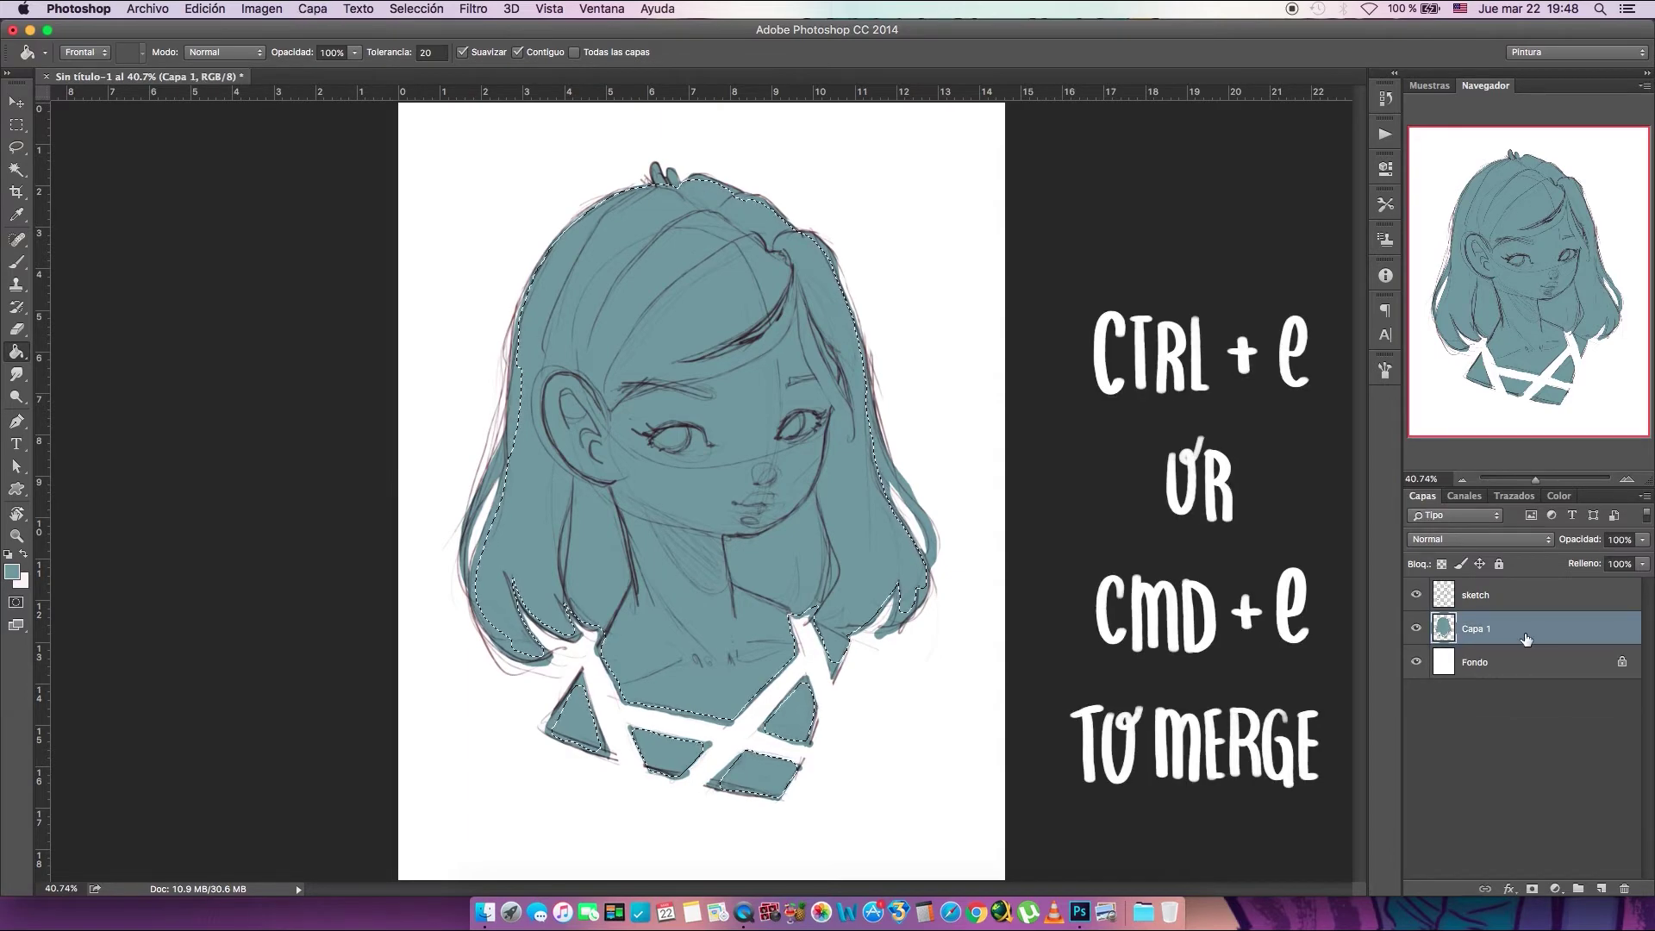
pyautogui.press('super+d')
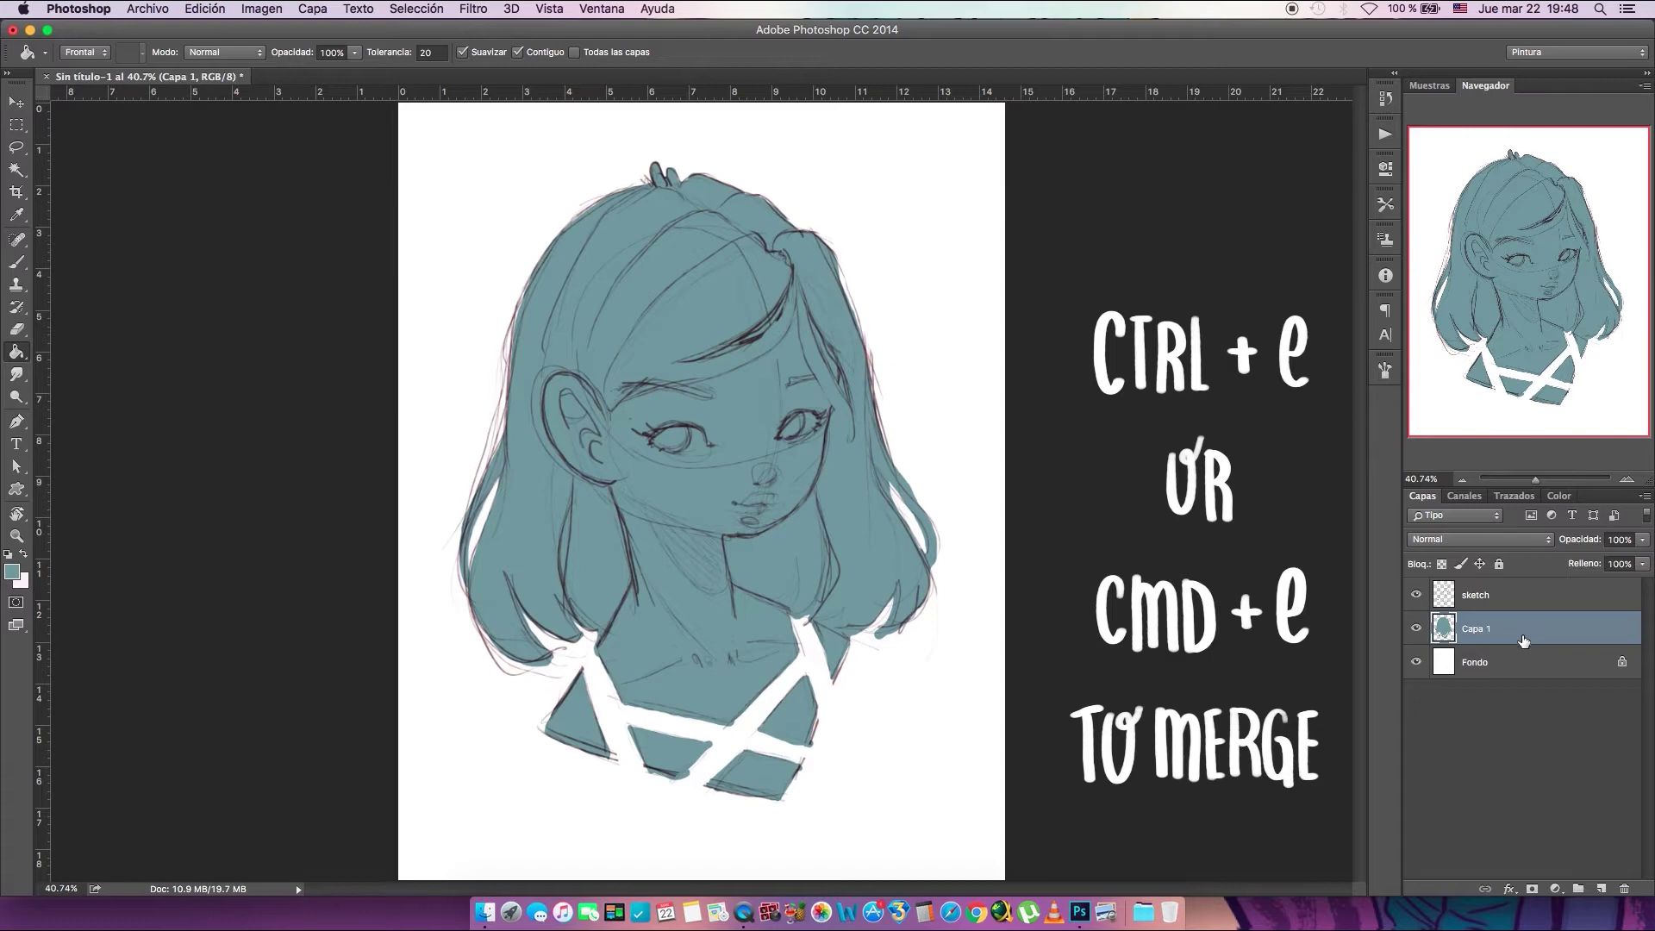
# Toggle the visibility of the merged base layer and the sketch layer to check the filled silhouette
pyautogui.click(1416, 628)
pyautogui.click(1416, 629)
pyautogui.click(1416, 595)
pyautogui.click(1416, 594)
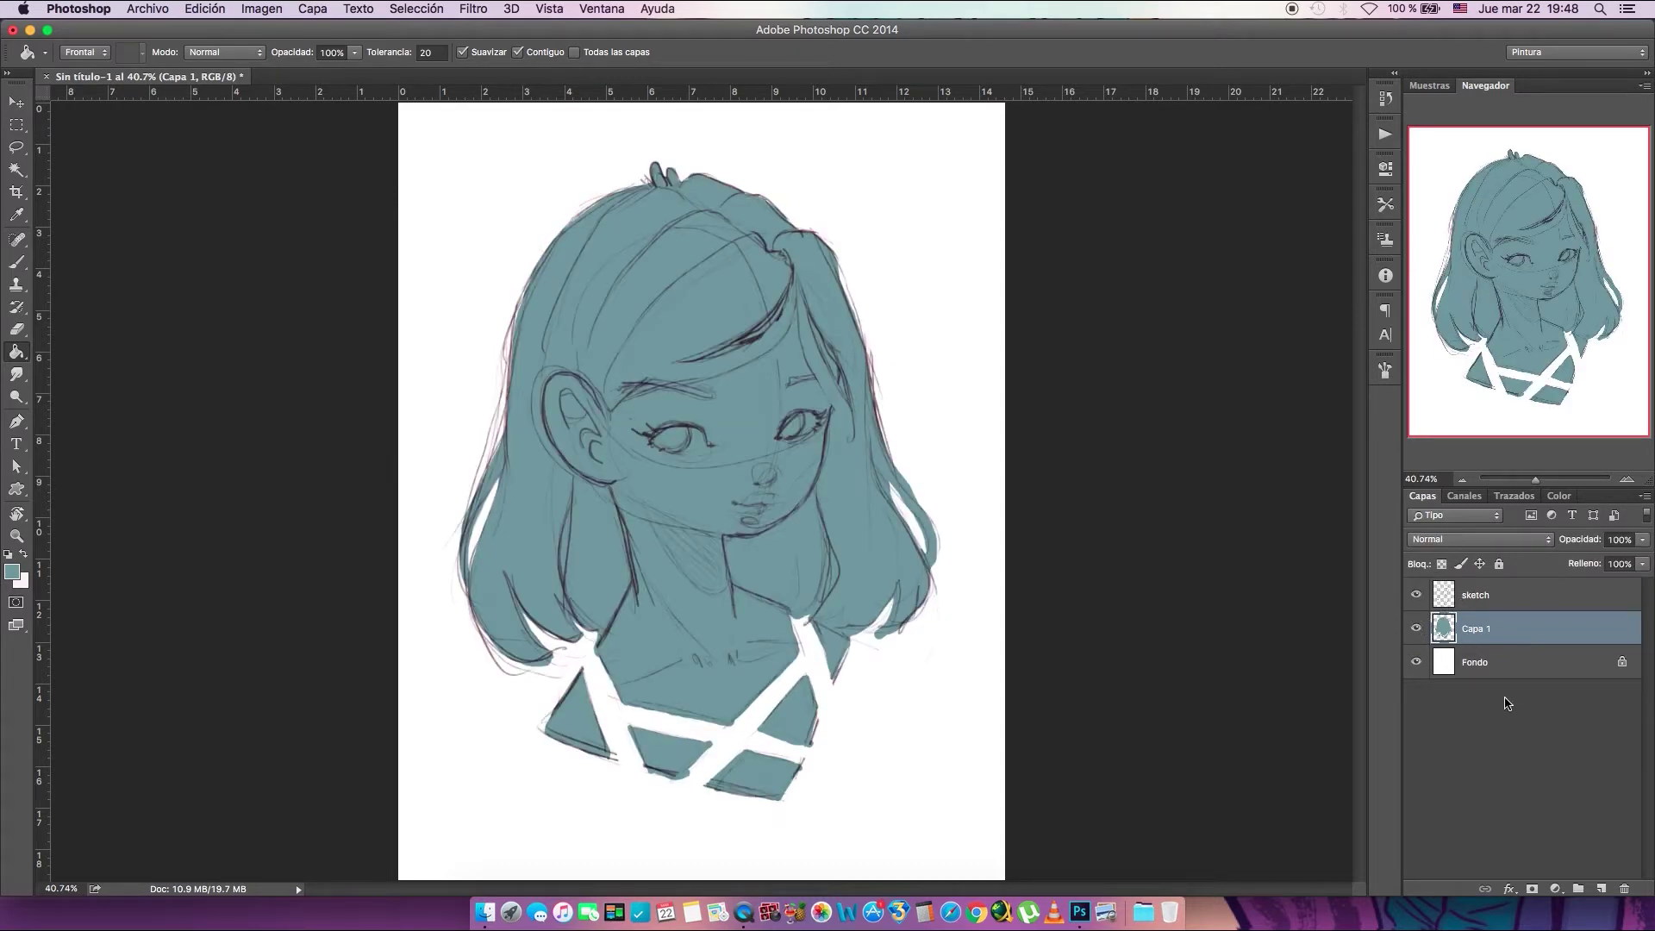
# Label the Capa 1 layer red, hide it and add a new empty layer above it
pyautogui.rightClick(1417, 631)
pyautogui.click(1375, 692)
pyautogui.click(1417, 631)
pyautogui.click(1603, 887)
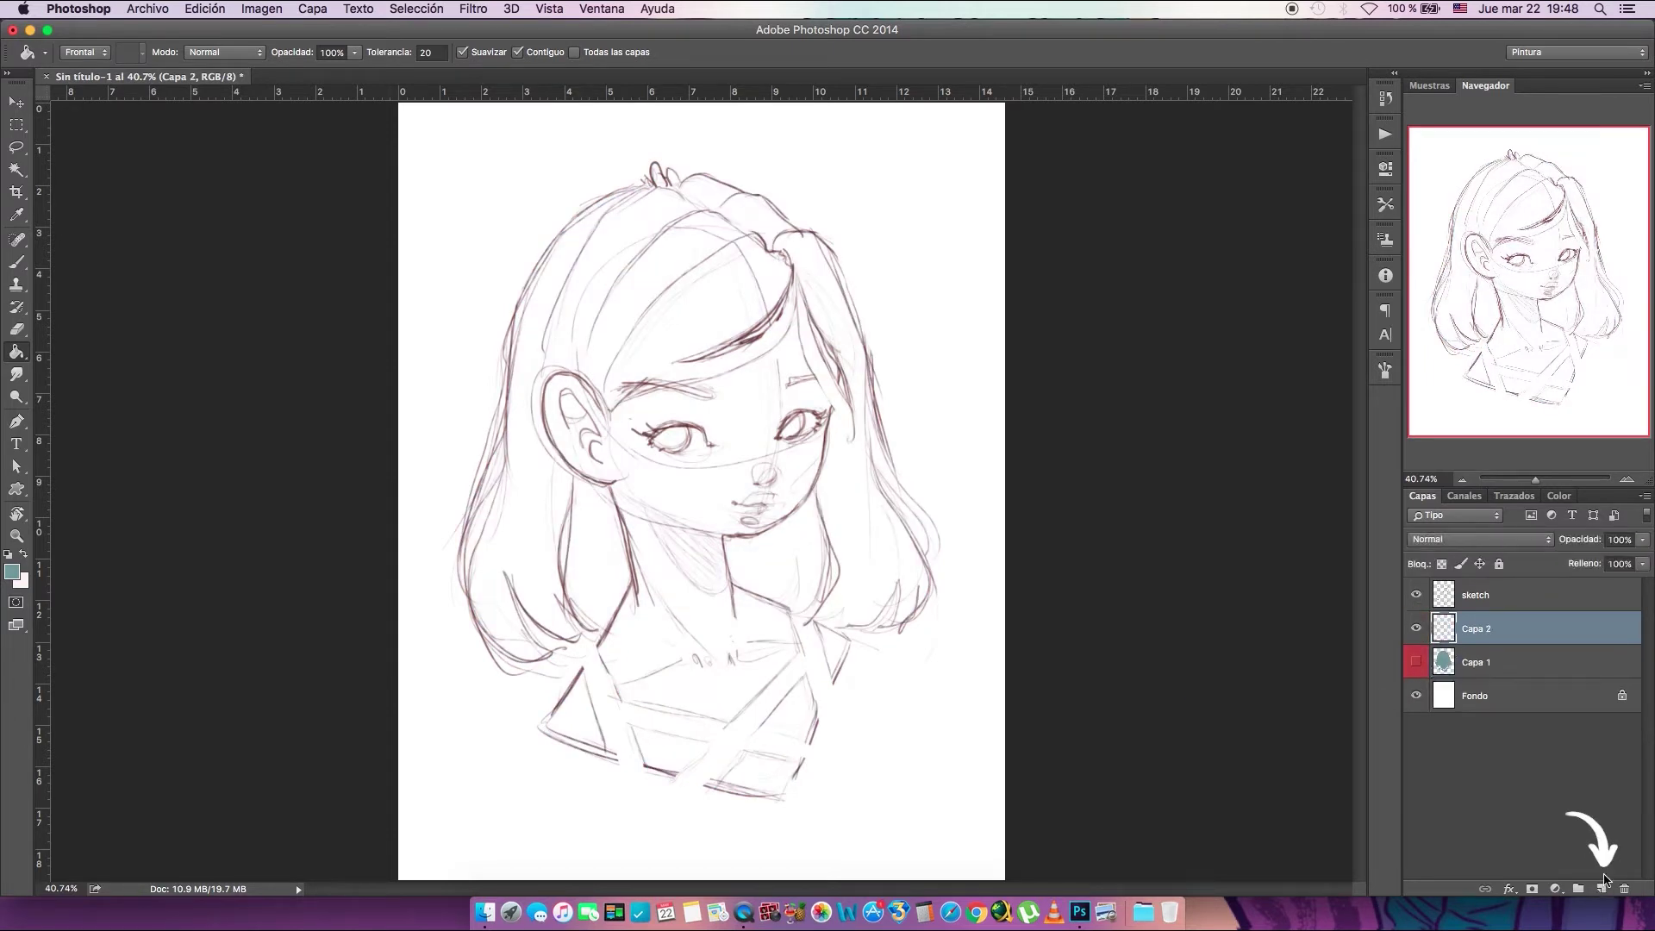
# In Quick Mask mode, brush along the outer outline of the girl's hair and the side edges of the neckline
pyautogui.click(17, 603)
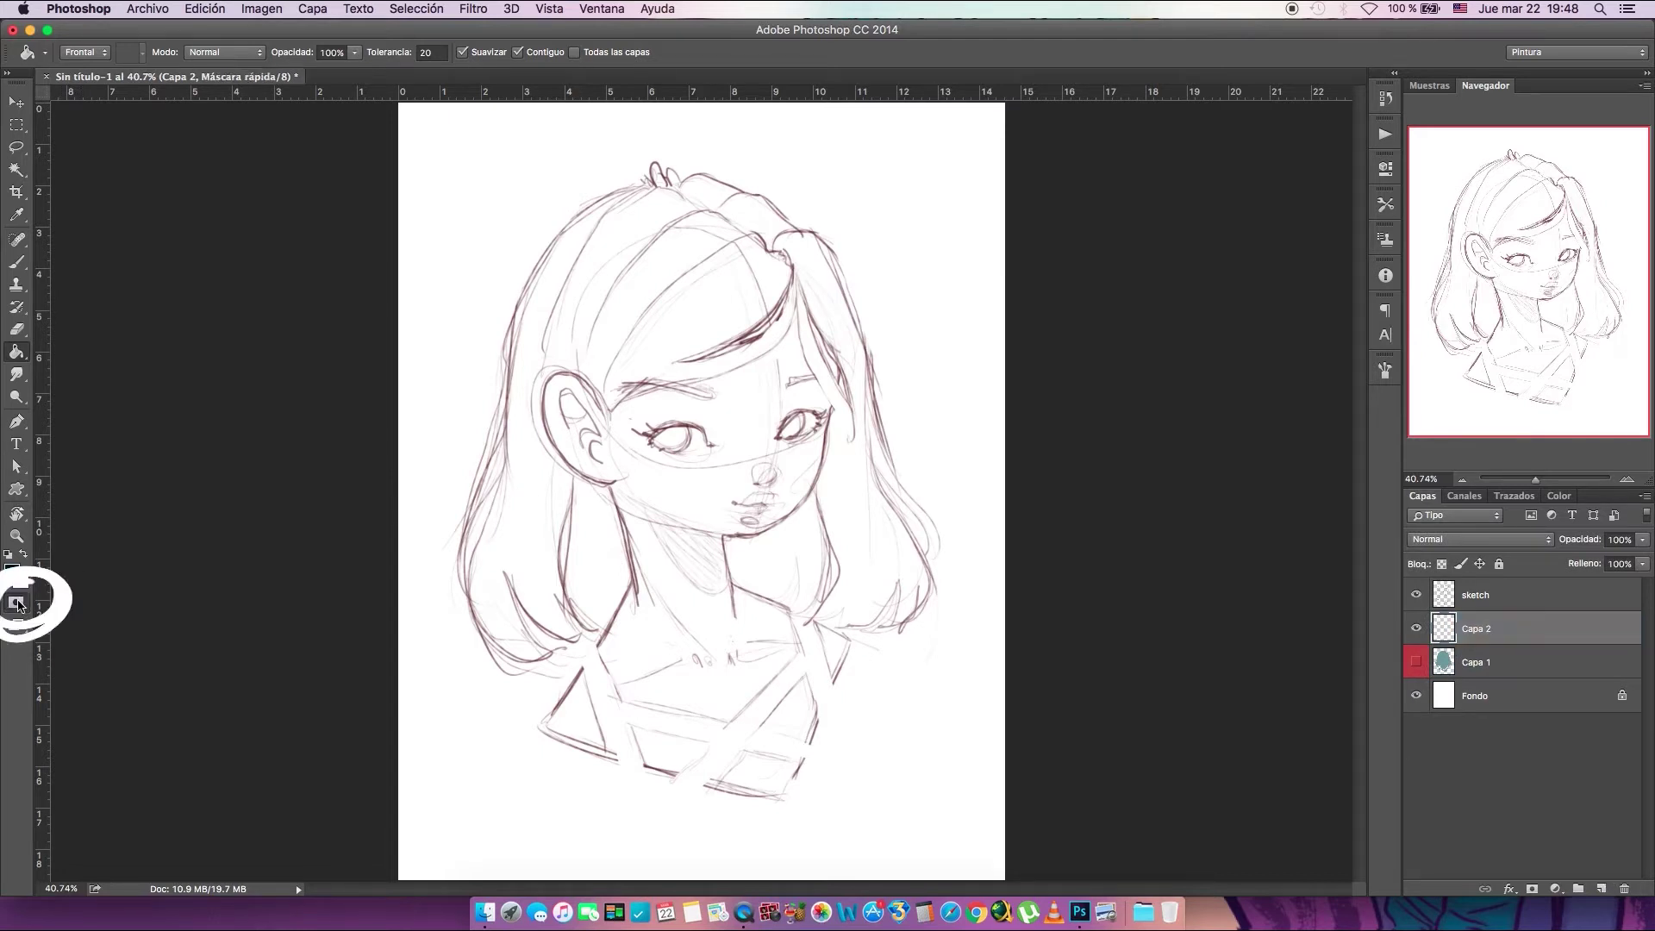
pyautogui.press('b')
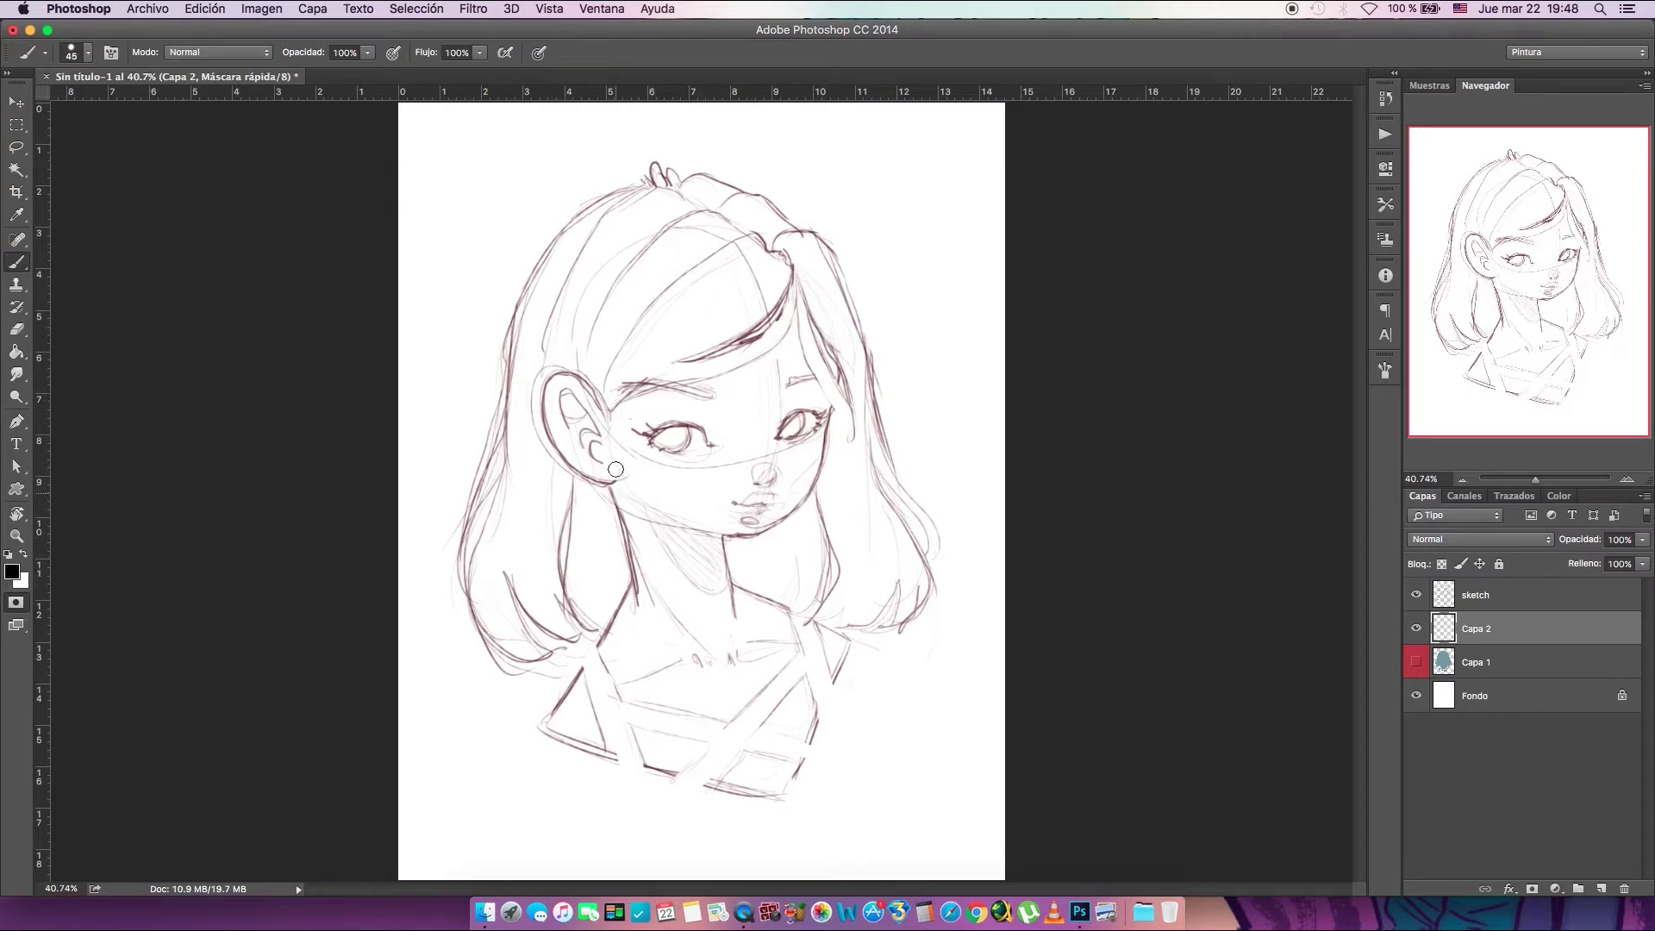
pyautogui.moveTo(504, 430); pyautogui.dragTo(466, 581)
pyautogui.moveTo(497, 495)
pyautogui.mouseDown()
pyautogui.moveTo(505, 443)
pyautogui.moveTo(469, 584)
pyautogui.moveTo(539, 654)
pyautogui.moveTo(542, 628)
pyautogui.moveTo(575, 632)
pyautogui.moveTo(565, 517)
pyautogui.moveTo(568, 553)
pyautogui.moveTo(581, 513)
pyautogui.mouseUp()
pyautogui.moveTo(608, 617)
pyautogui.mouseDown()
pyautogui.moveTo(598, 649)
pyautogui.moveTo(625, 696)
pyautogui.mouseUp()
pyautogui.moveTo(793, 651); pyautogui.dragTo(733, 714)
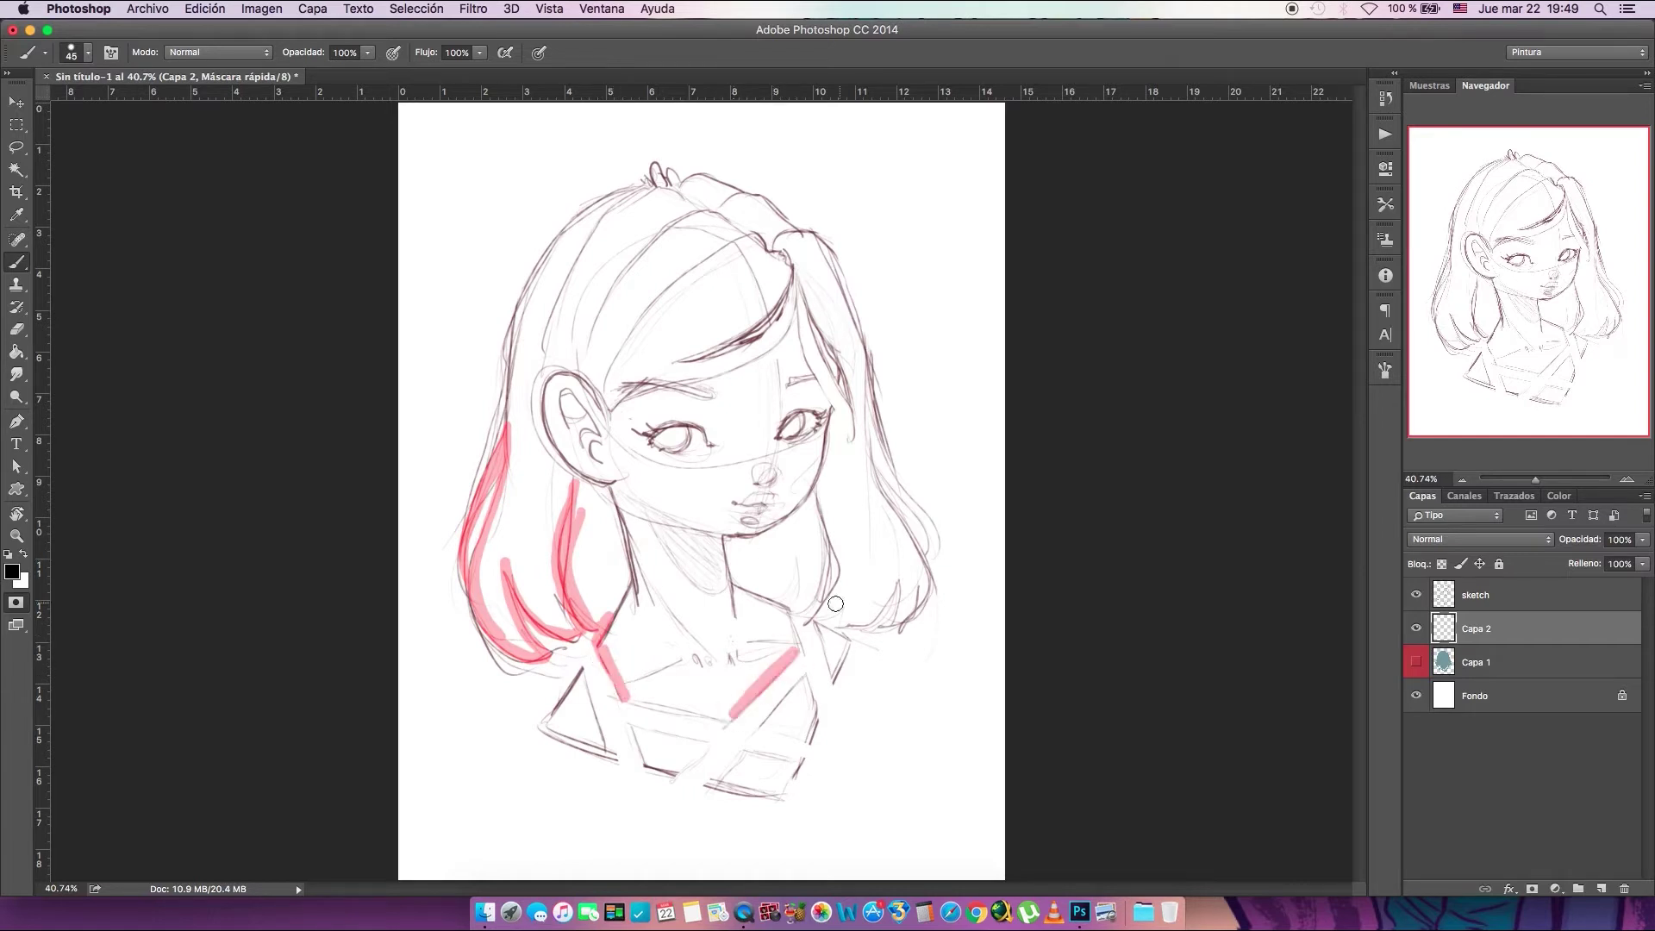
pyautogui.moveTo(791, 615)
pyautogui.mouseDown()
pyautogui.moveTo(794, 650)
pyautogui.moveTo(791, 621)
pyautogui.moveTo(830, 588)
pyautogui.moveTo(817, 625)
pyautogui.moveTo(841, 655)
pyautogui.moveTo(827, 619)
pyautogui.moveTo(883, 625)
pyautogui.moveTo(923, 596)
pyautogui.moveTo(869, 430)
pyautogui.mouseUp()
pyautogui.moveTo(872, 431)
pyautogui.mouseDown()
pyautogui.moveTo(932, 551)
pyautogui.moveTo(869, 402)
pyautogui.mouseUp()
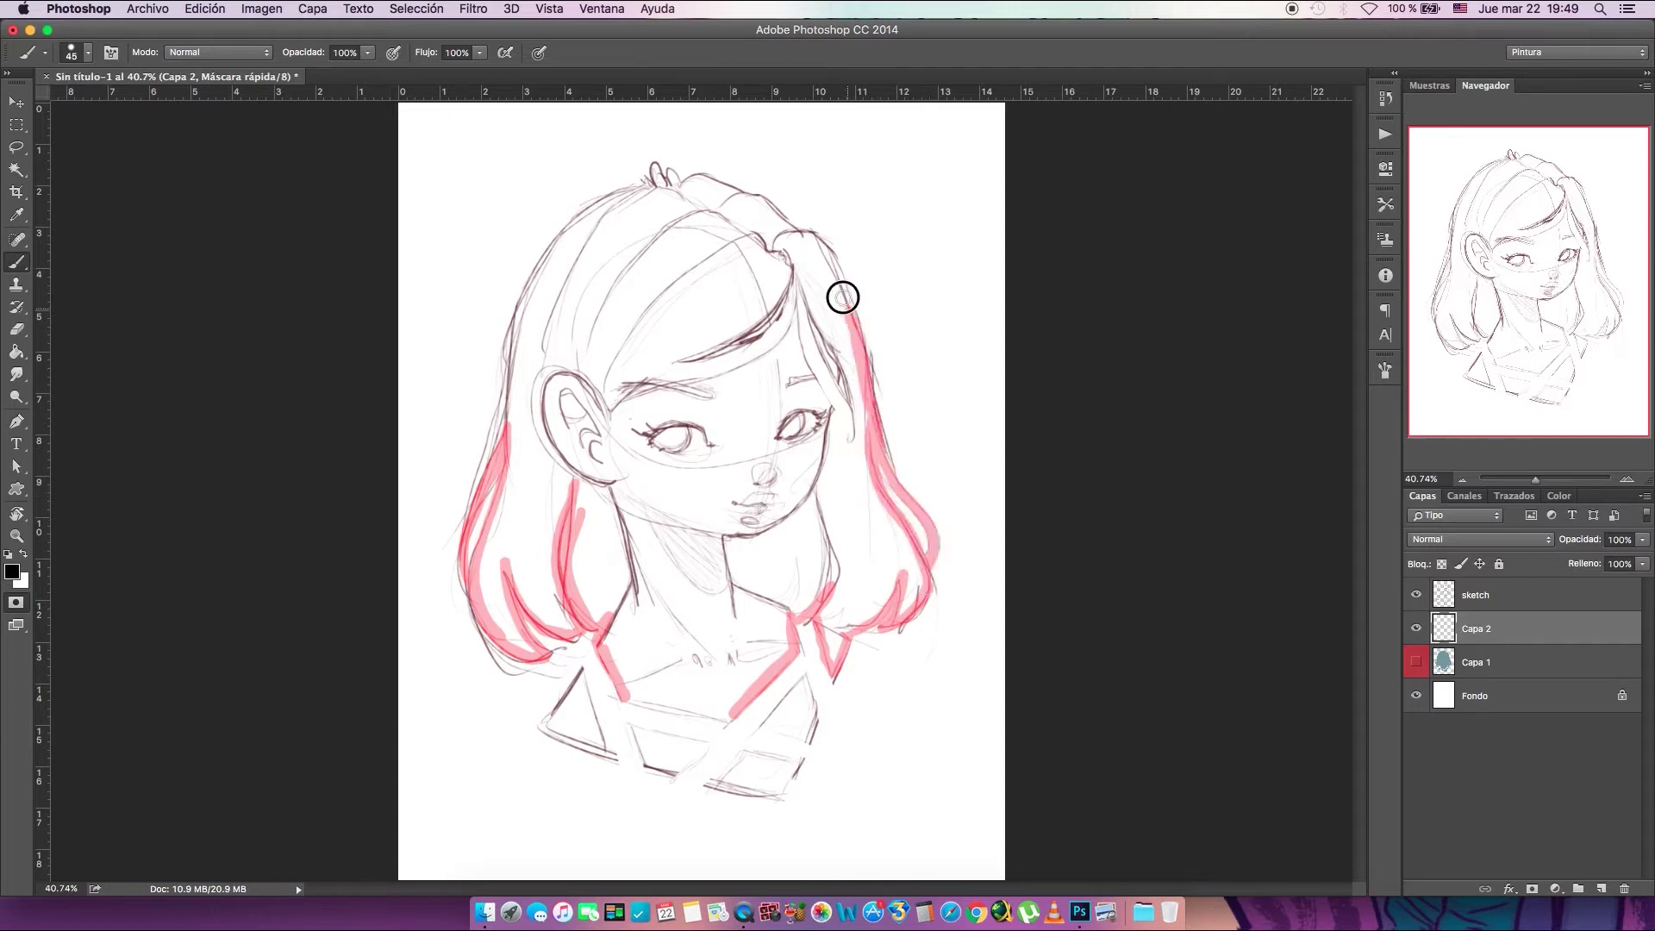
pyautogui.moveTo(843, 297)
pyautogui.mouseDown()
pyautogui.moveTo(757, 195)
pyautogui.moveTo(659, 173)
pyautogui.moveTo(593, 207)
pyautogui.moveTo(514, 344)
pyautogui.moveTo(504, 405)
pyautogui.mouseUp()
# Outline the four clothing panels between the straps and close the lower edge of the neckline in the mask
pyautogui.moveTo(580, 670)
pyautogui.mouseDown()
pyautogui.moveTo(568, 736)
pyautogui.moveTo(602, 748)
pyautogui.moveTo(580, 672)
pyautogui.mouseUp()
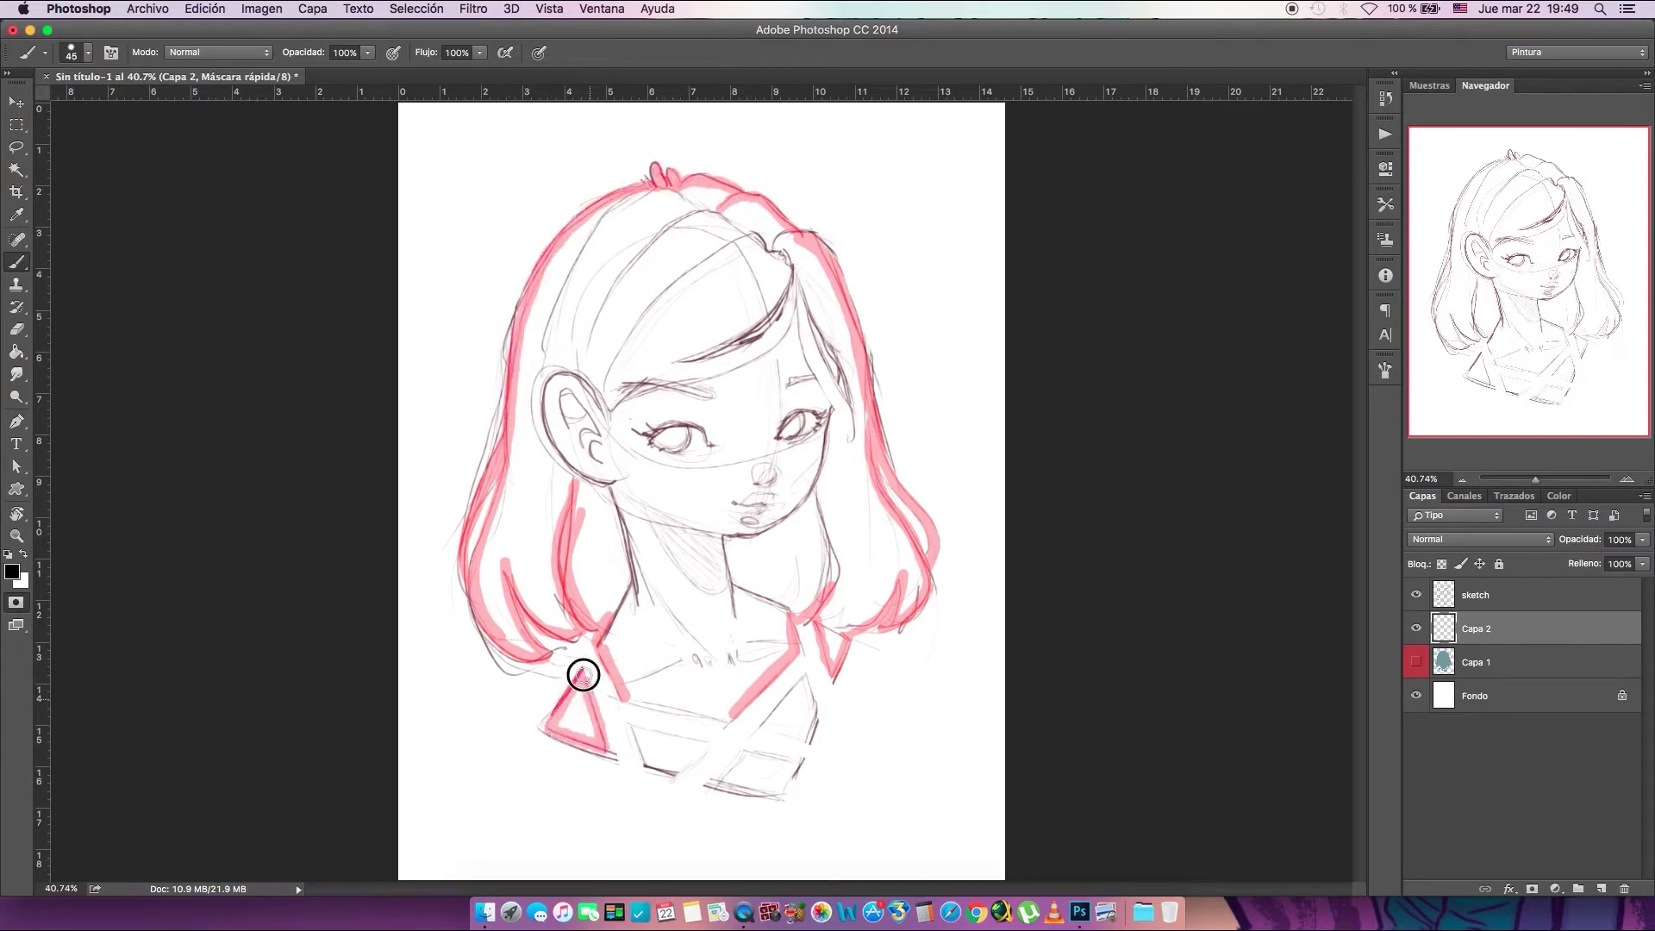
pyautogui.moveTo(642, 756)
pyautogui.mouseDown()
pyautogui.moveTo(673, 773)
pyautogui.moveTo(706, 746)
pyautogui.moveTo(636, 729)
pyautogui.mouseUp()
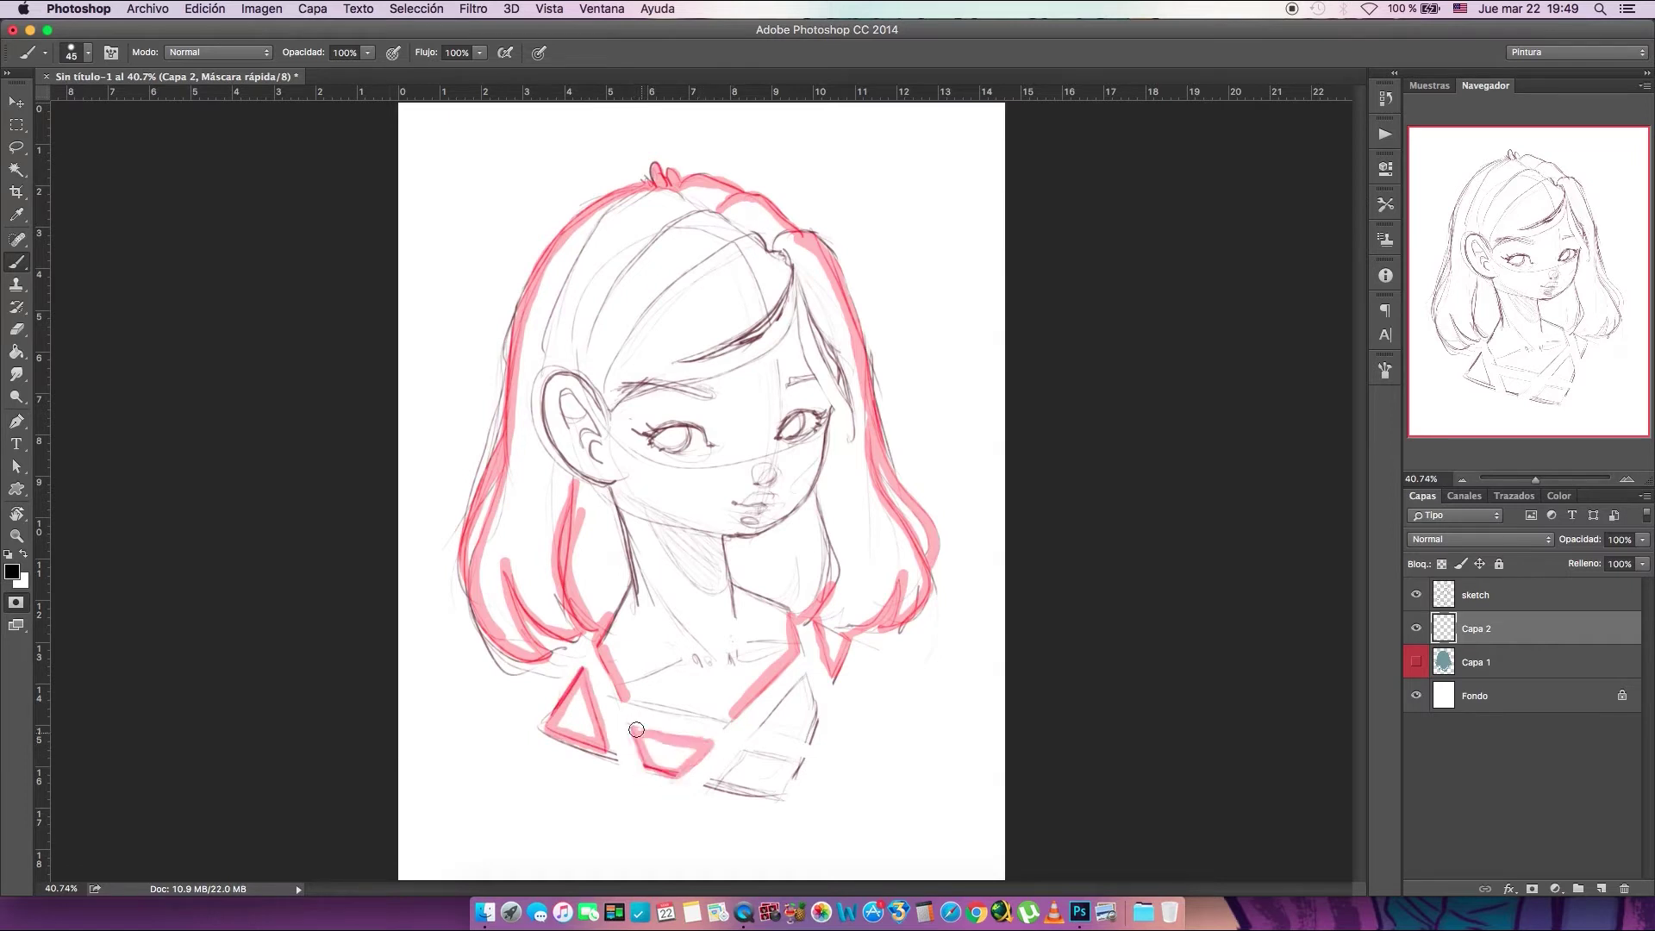
pyautogui.moveTo(761, 724)
pyautogui.mouseDown()
pyautogui.moveTo(805, 683)
pyautogui.moveTo(817, 716)
pyautogui.mouseUp()
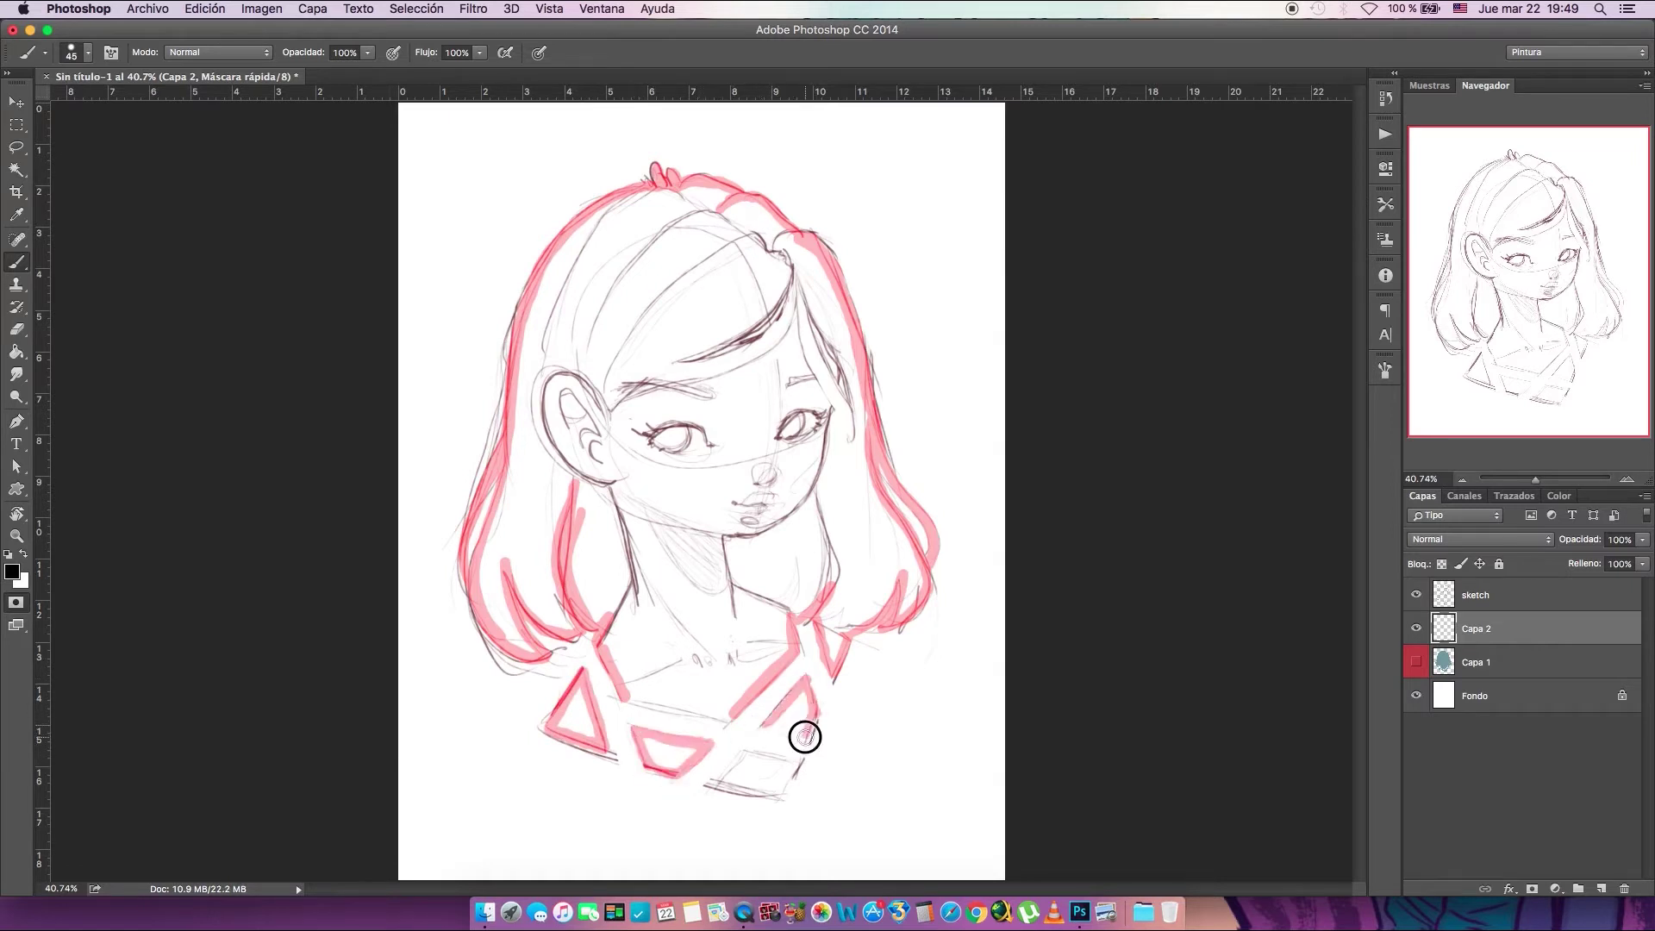
pyautogui.moveTo(746, 756)
pyautogui.mouseDown()
pyautogui.moveTo(714, 785)
pyautogui.moveTo(775, 794)
pyautogui.moveTo(753, 759)
pyautogui.moveTo(795, 760)
pyautogui.mouseUp()
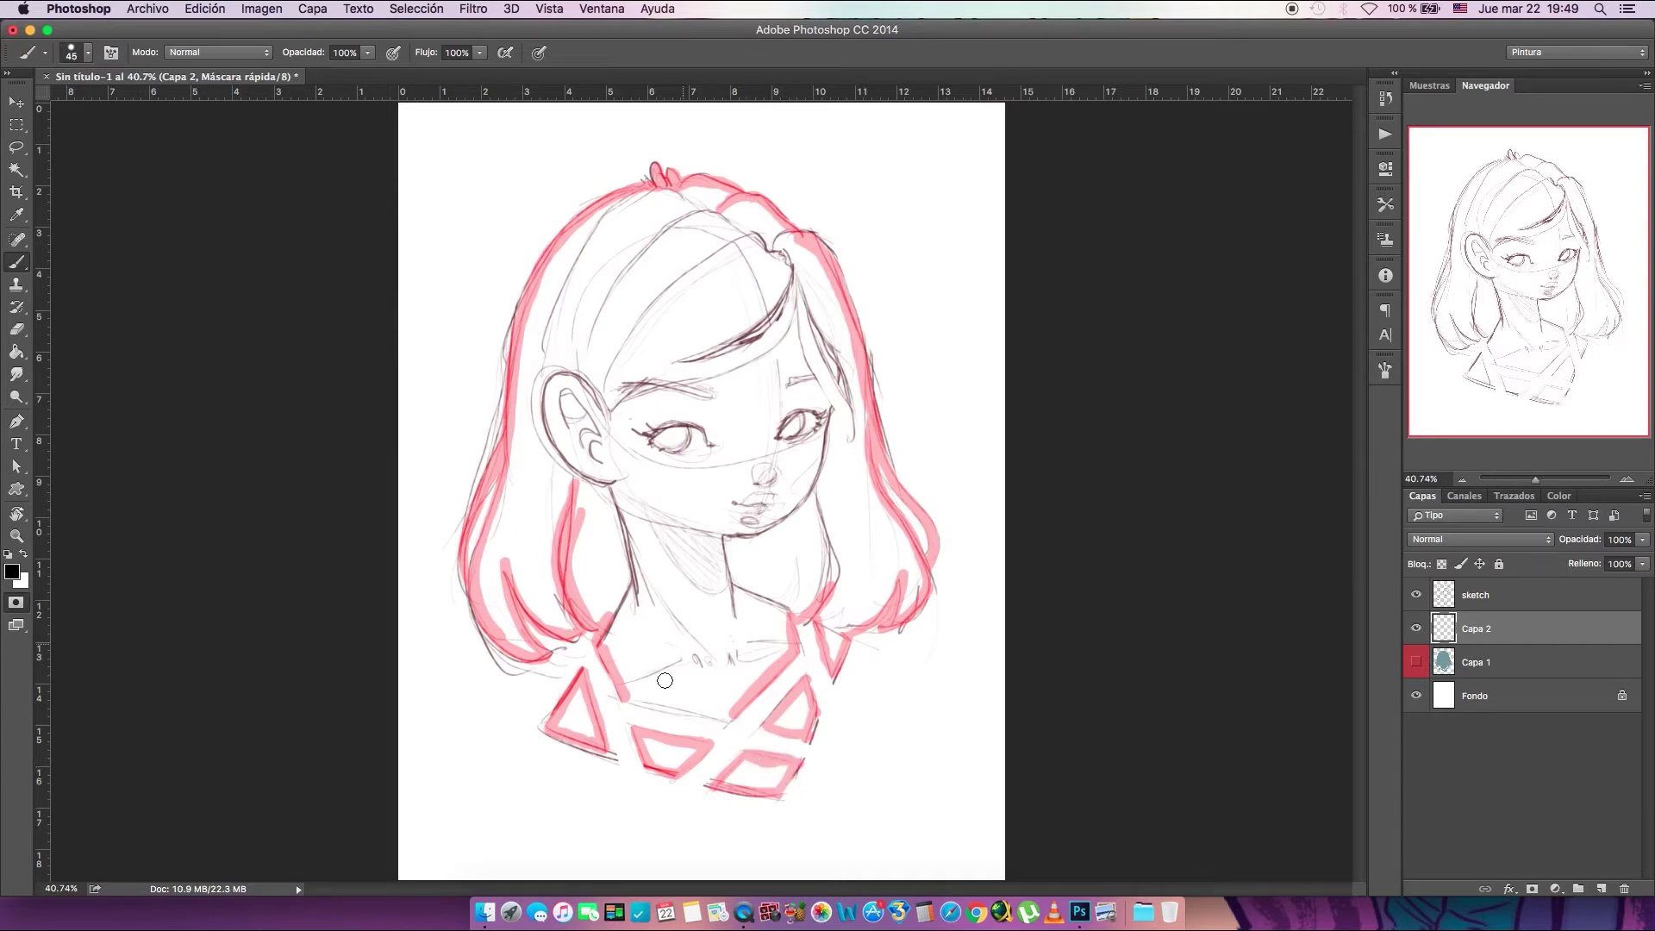
pyautogui.moveTo(624, 694); pyautogui.dragTo(729, 713)
# Try filling the outlined figure and the left triangular panel with the Paint Bucket at tolerance 20, and undo the fills
pyautogui.click(16, 351)
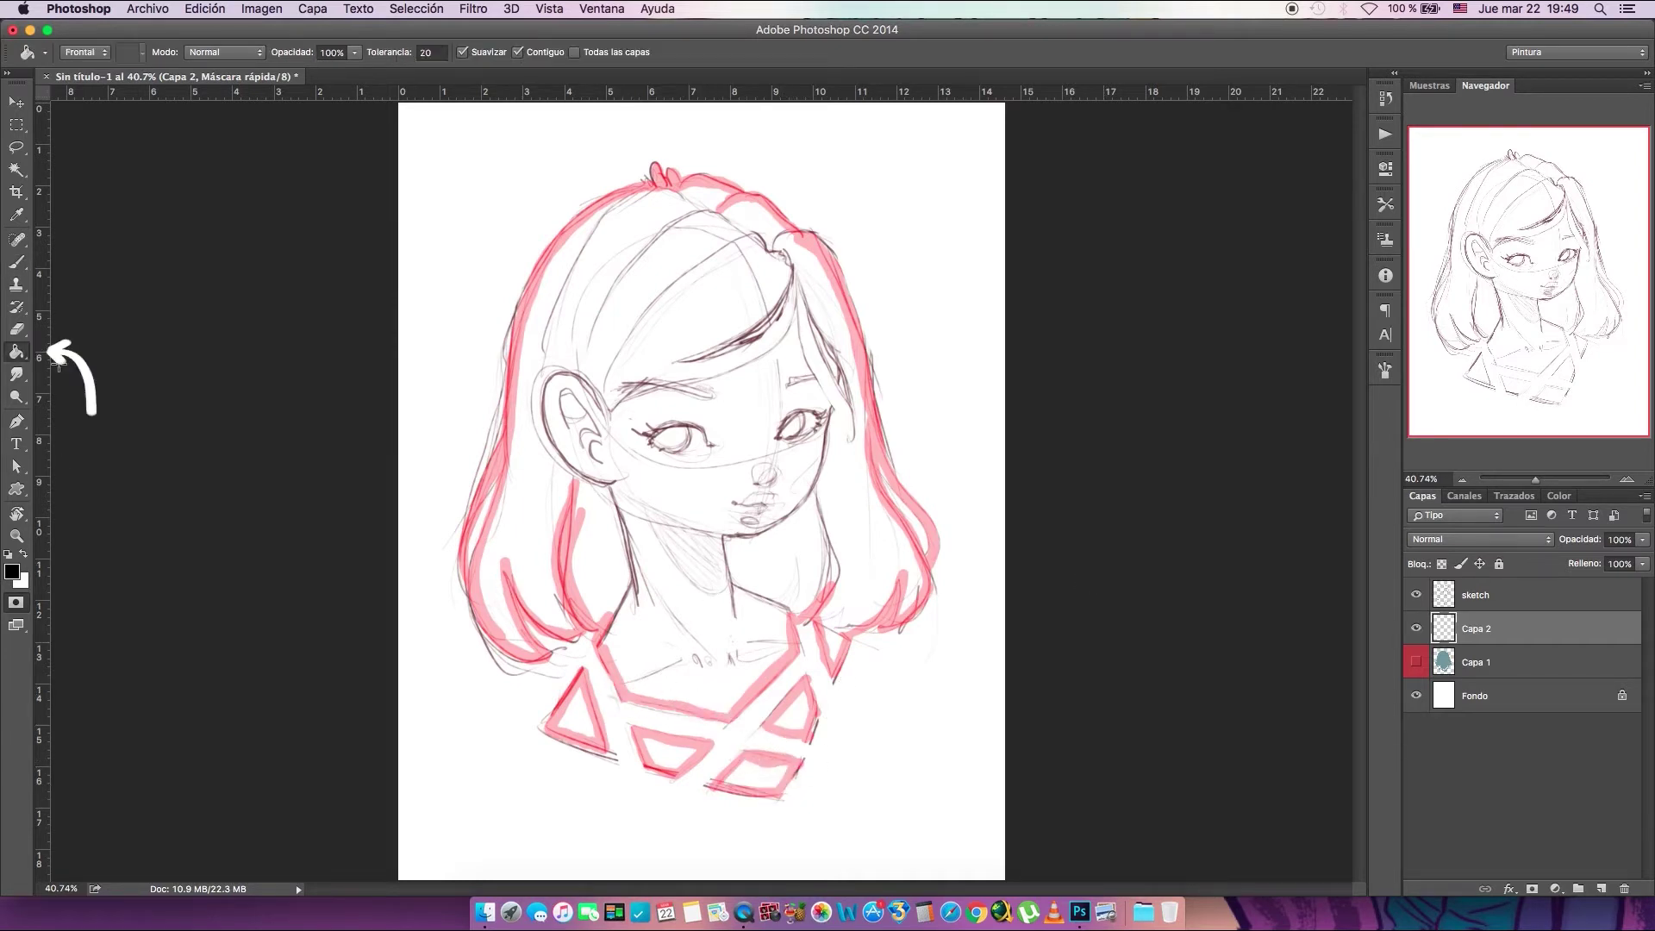
pyautogui.click(821, 417)
pyautogui.click(573, 715)
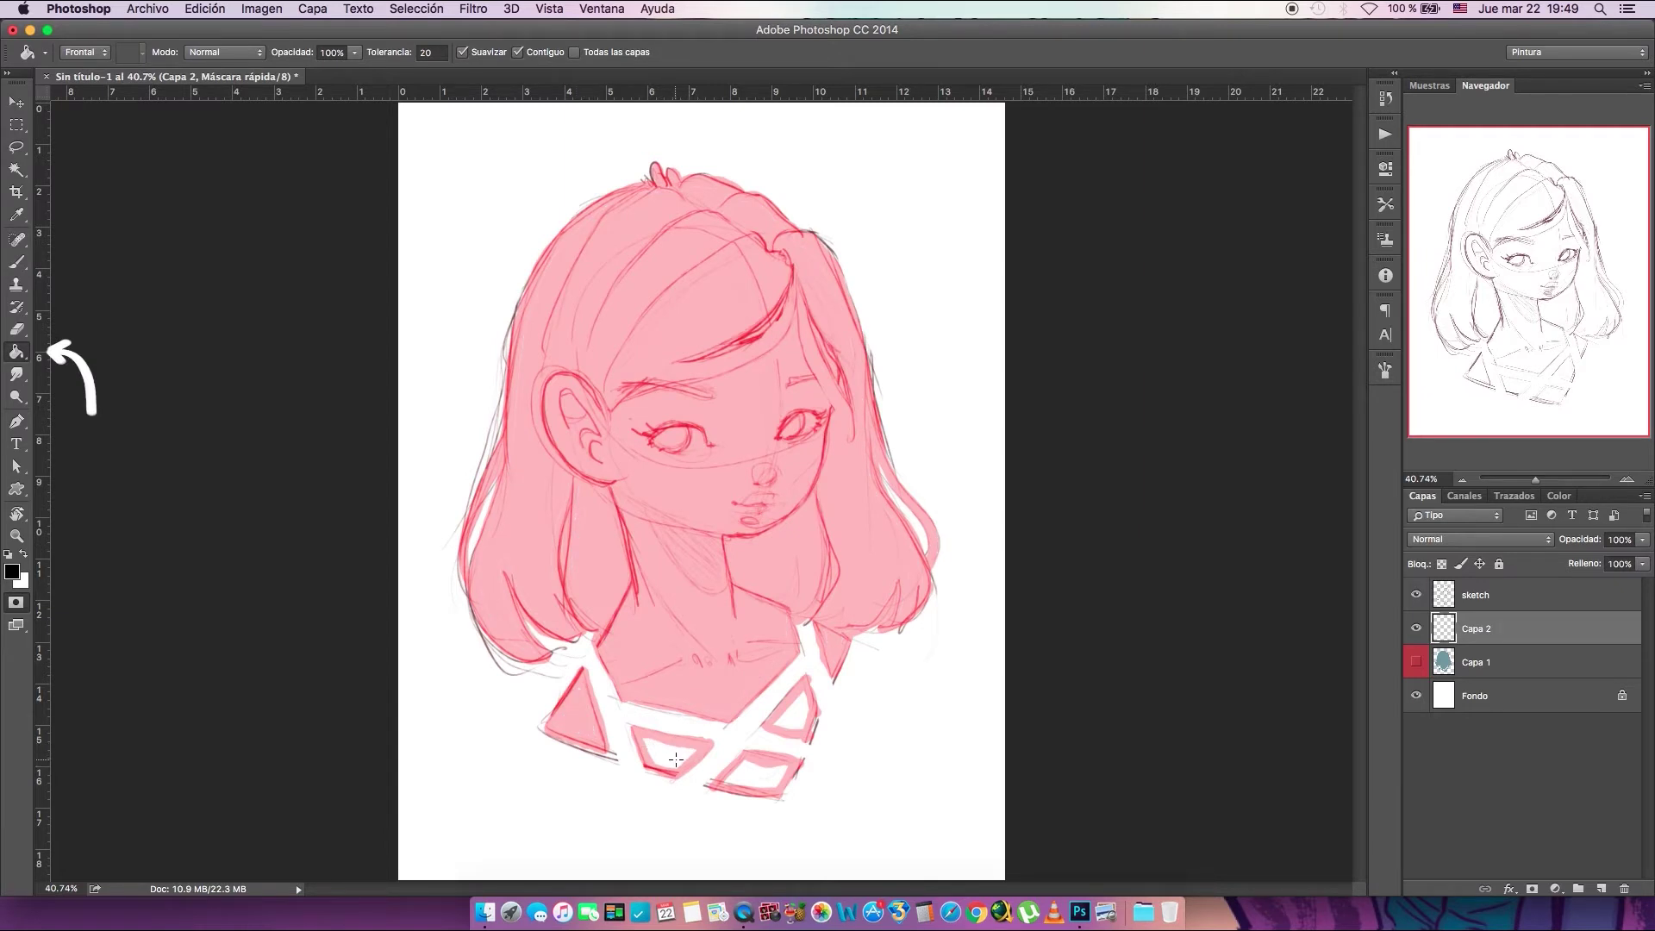
pyautogui.press('alt+super+z')
pyautogui.press('alt+super+z')
# Try filling the outlined figure in the mask with the Paint Bucket at tolerance 0, and undo the fill
pyautogui.press('Return')
pyautogui.write('0')
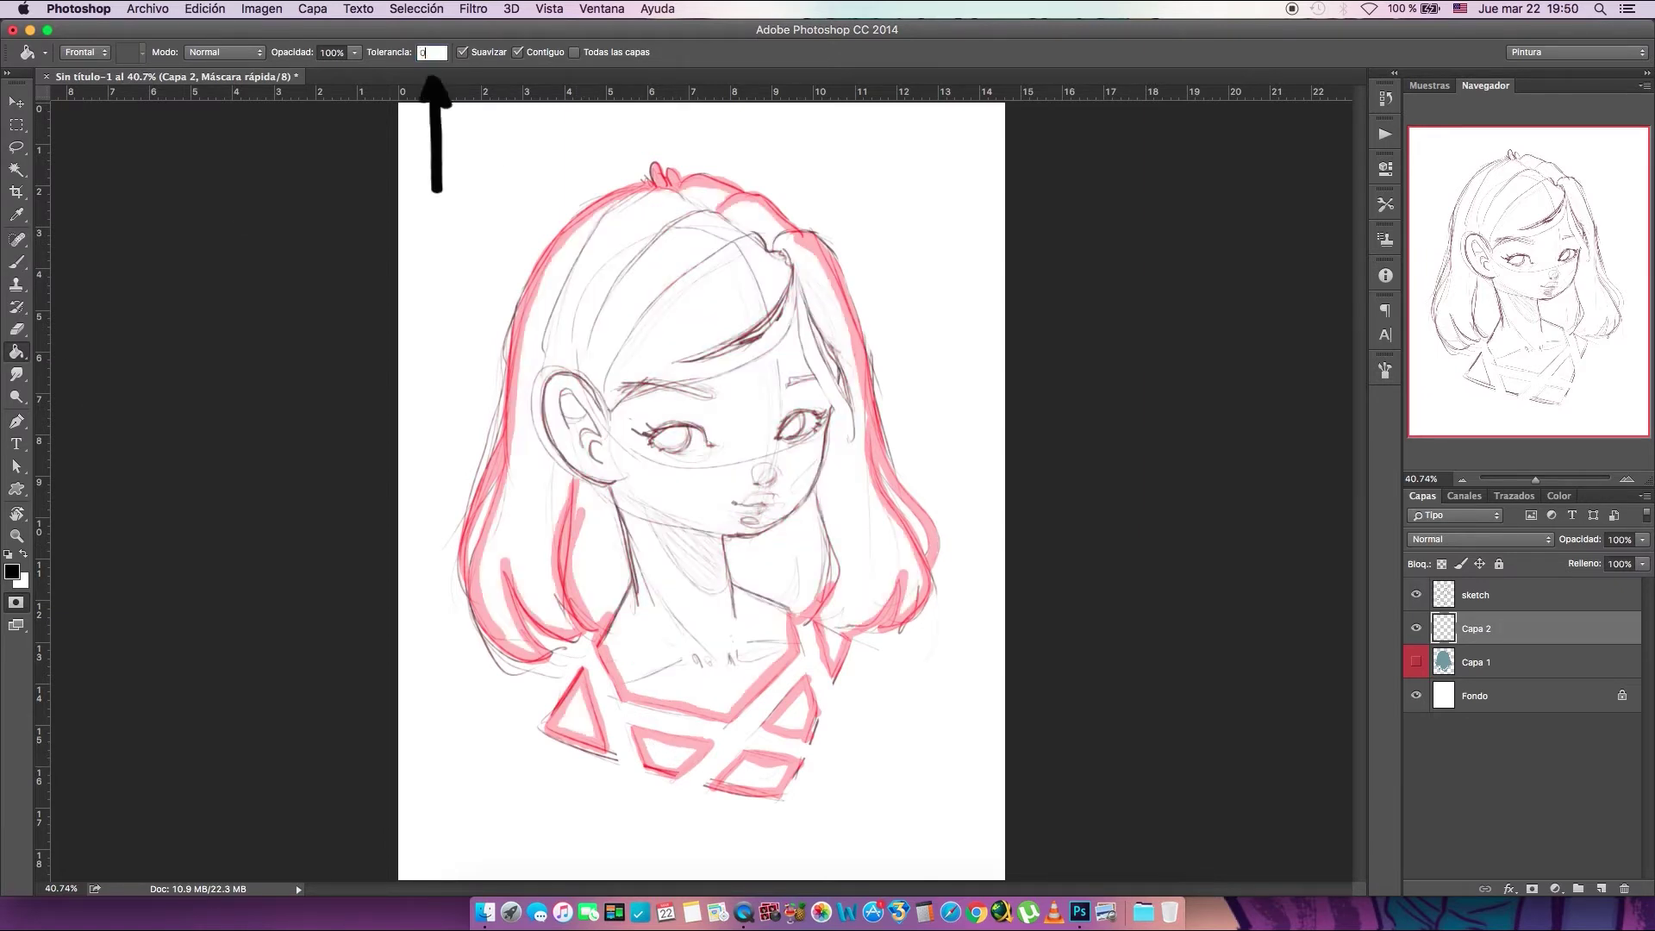
pyautogui.click(774, 346)
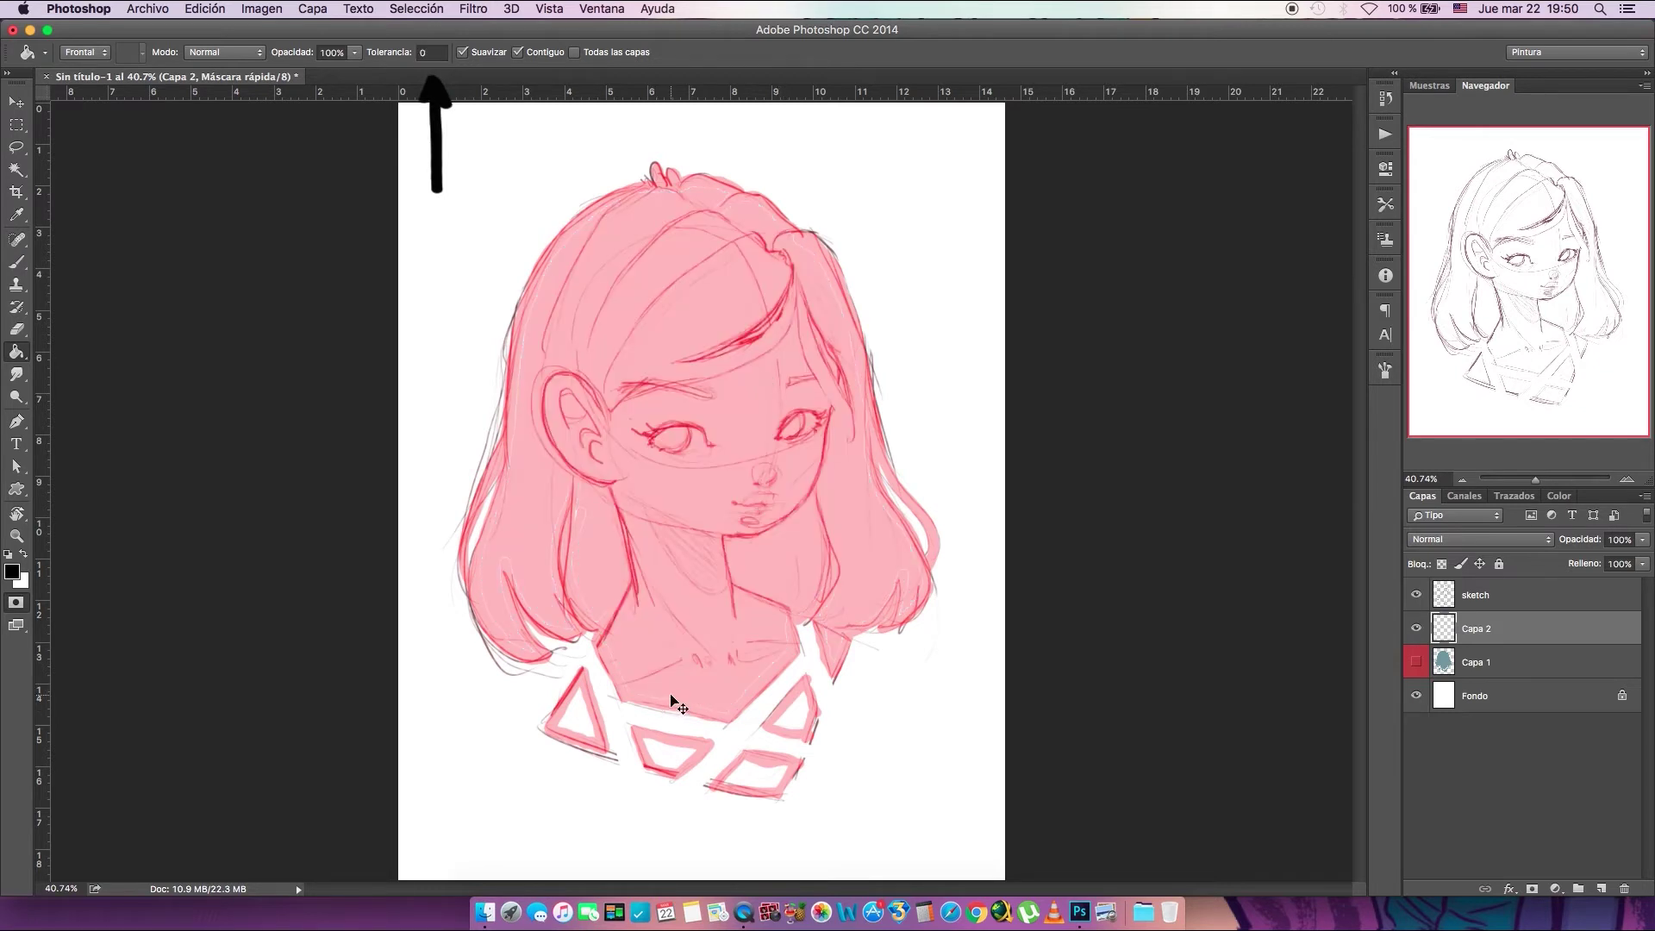
pyautogui.press('super+z')
# Try filling the figure and the left triangular panel at tolerance 50, and inspect the mask up close
pyautogui.press('Return')
pyautogui.click(793, 545)
pyautogui.click(585, 721)
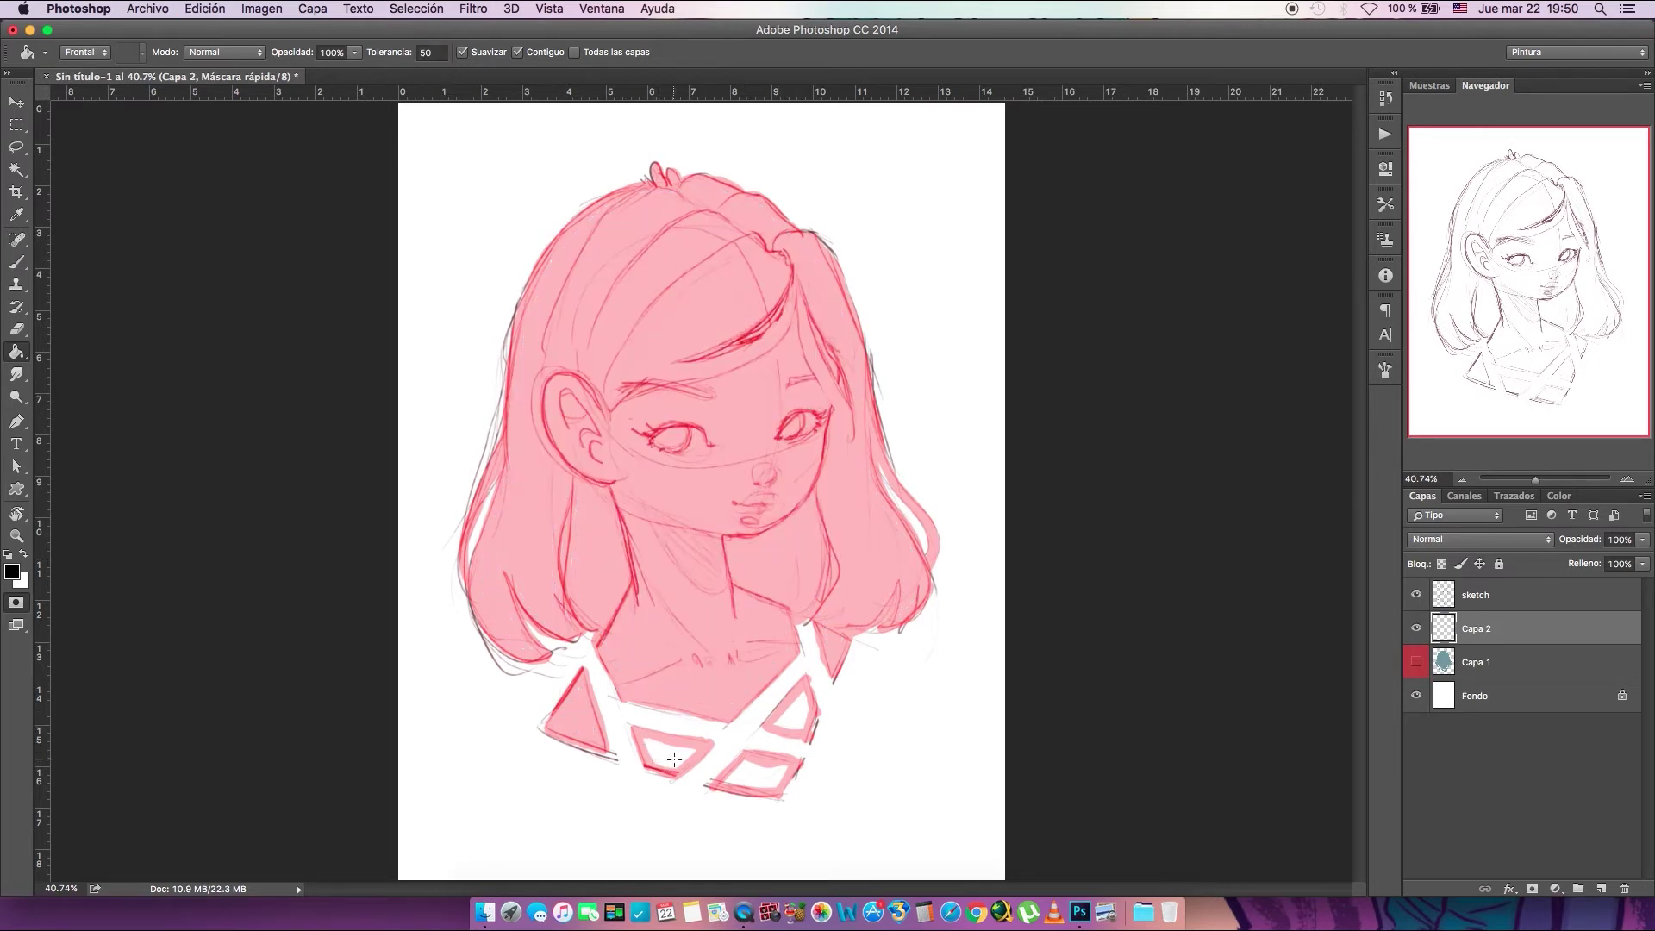
pyautogui.click(1625, 480)
pyautogui.click(1625, 480)
pyautogui.click(1623, 481)
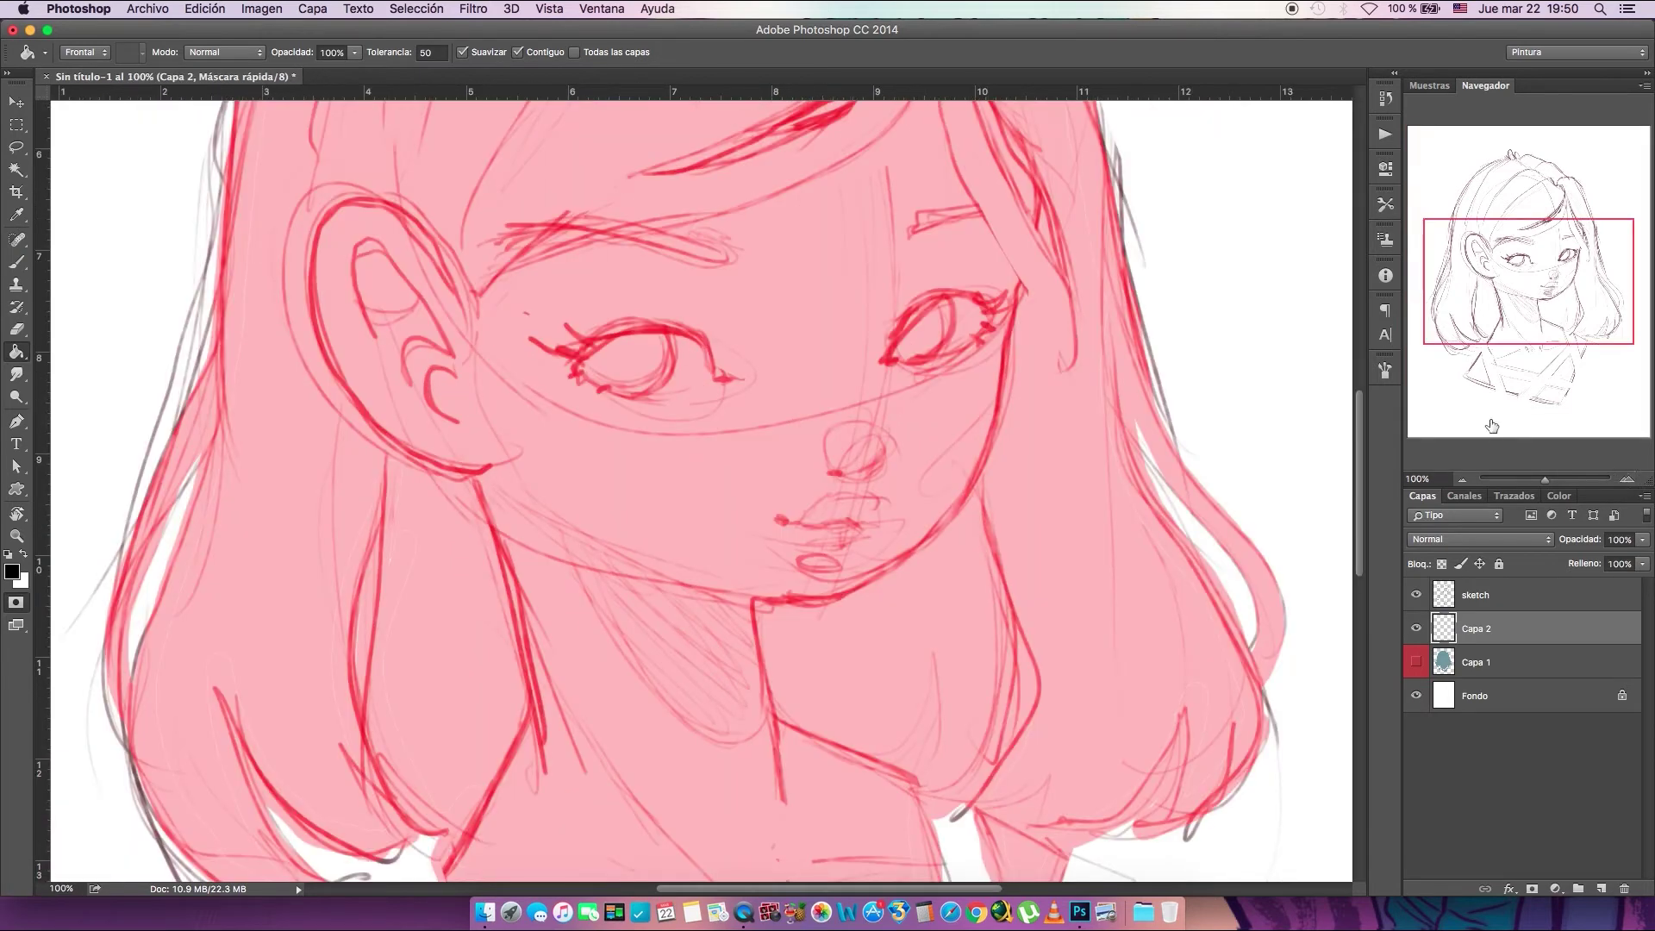
# Fill the figure and the four clothing panels in the mask with the Paint Bucket at tolerance 100
pyautogui.moveTo(416, 54); pyautogui.dragTo(440, 52)
pyautogui.press('super+z')
pyautogui.click(777, 449)
pyautogui.scroll(-5, 999, 637)
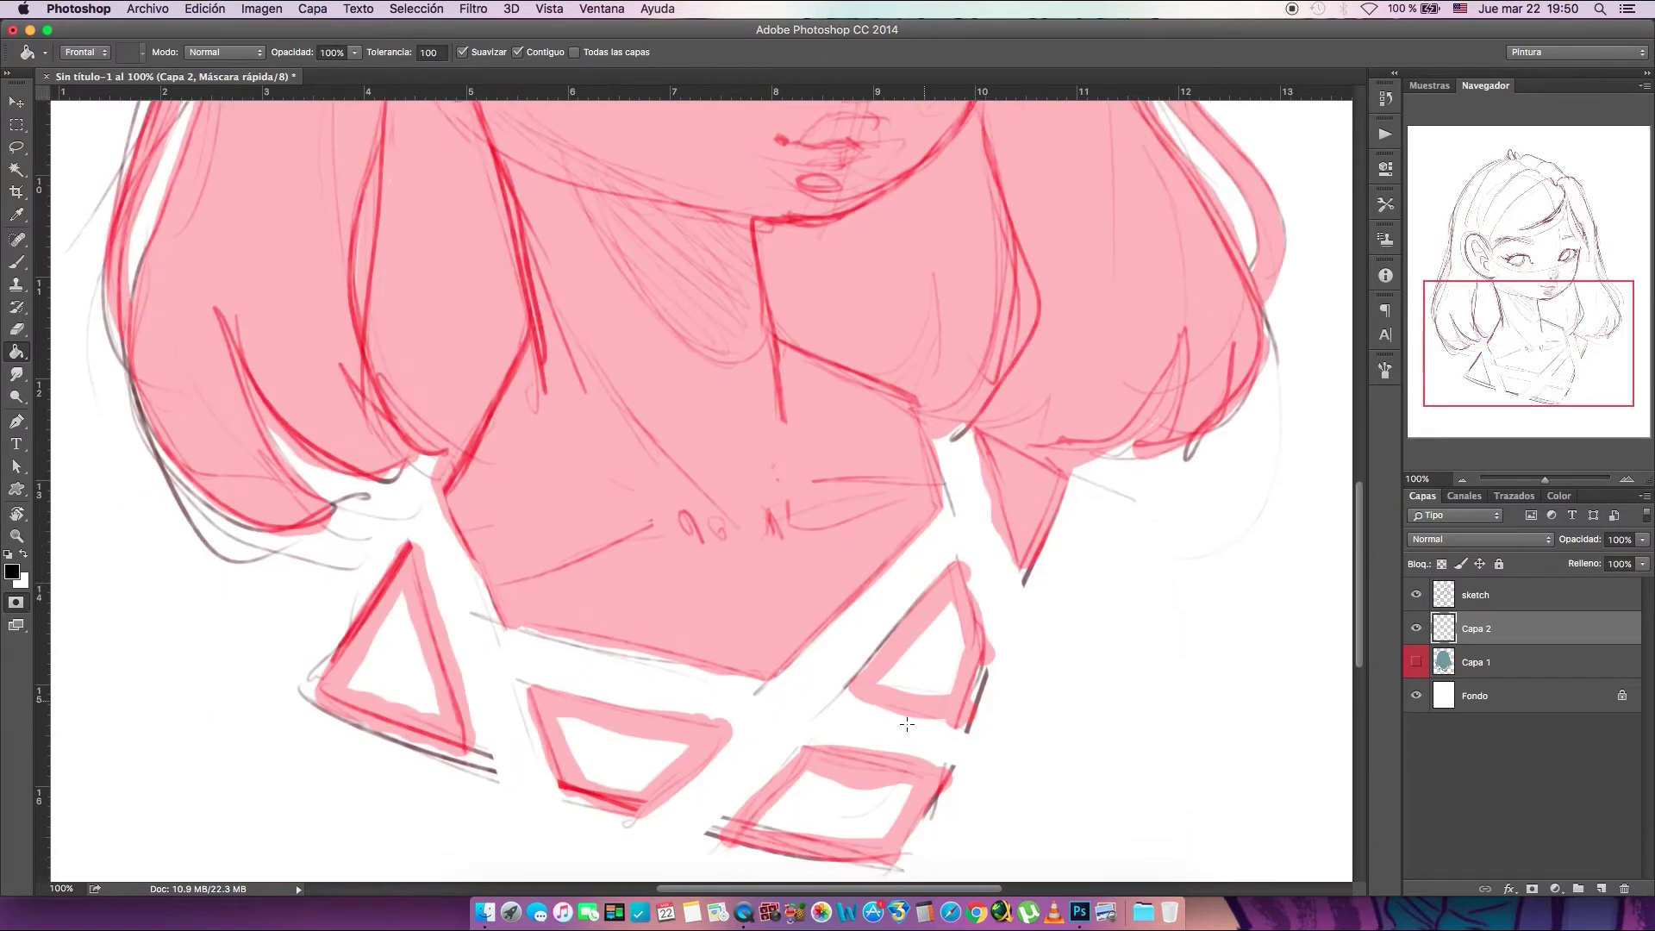
pyautogui.click(918, 681)
pyautogui.click(849, 797)
pyautogui.click(621, 745)
pyautogui.click(380, 711)
# Brush over the small right clothing panel below the strap to cover leftover gaps in the mask
pyautogui.press('b')
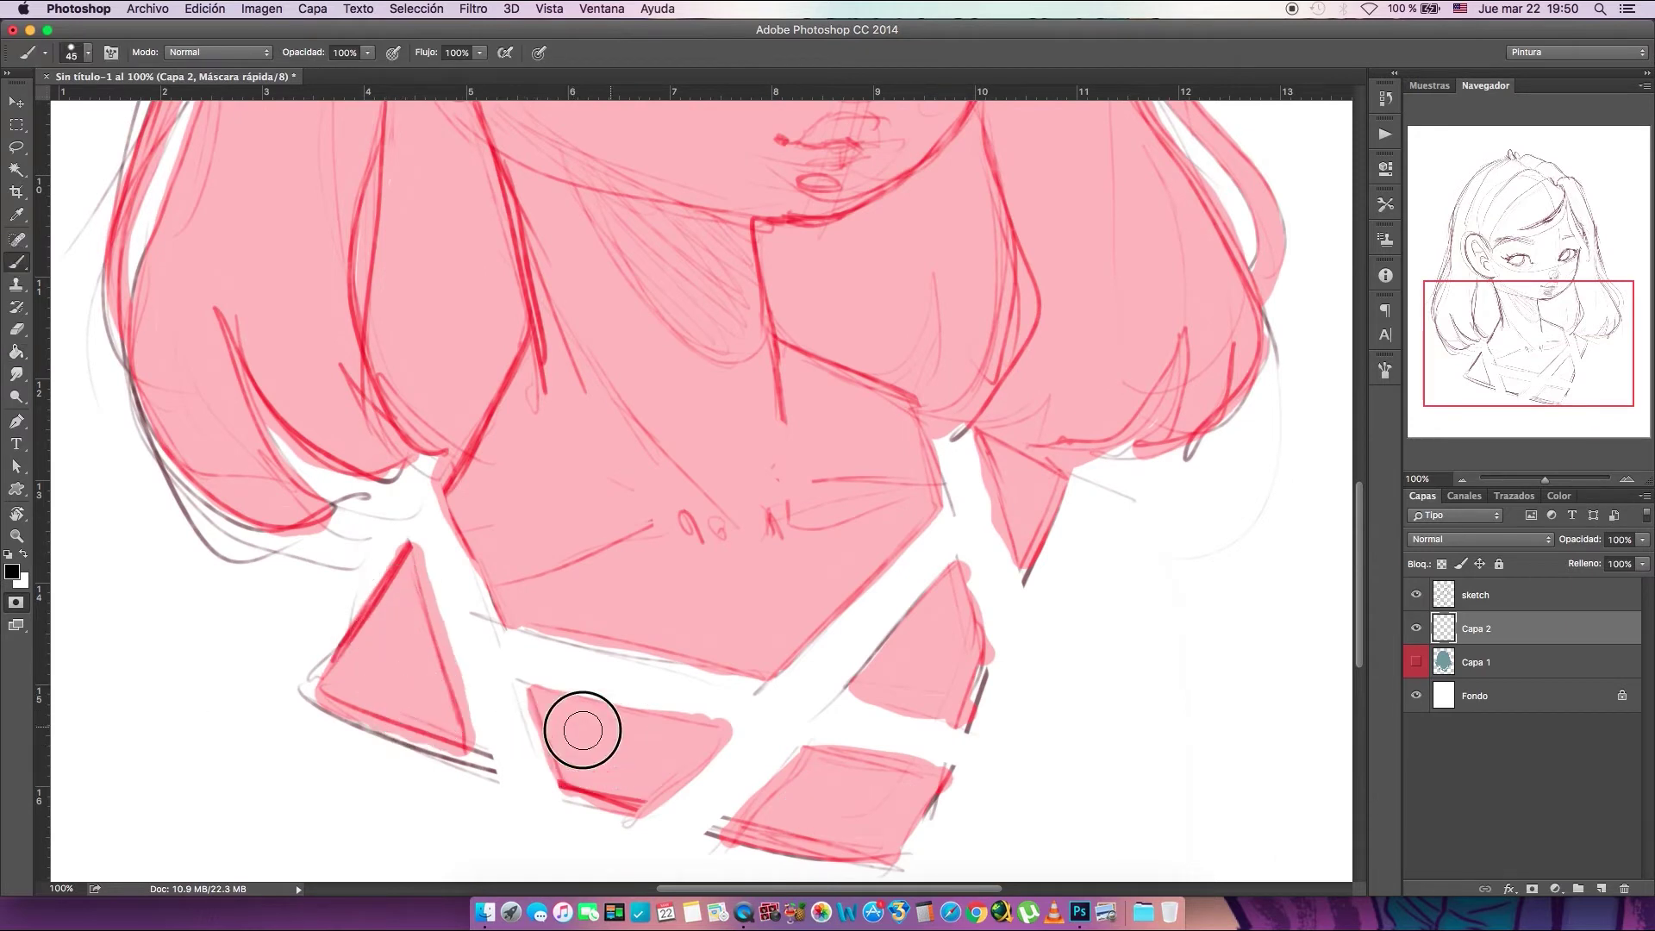
pyautogui.moveTo(933, 727)
pyautogui.mouseDown()
pyautogui.moveTo(894, 680)
pyautogui.moveTo(945, 609)
pyautogui.mouseUp()
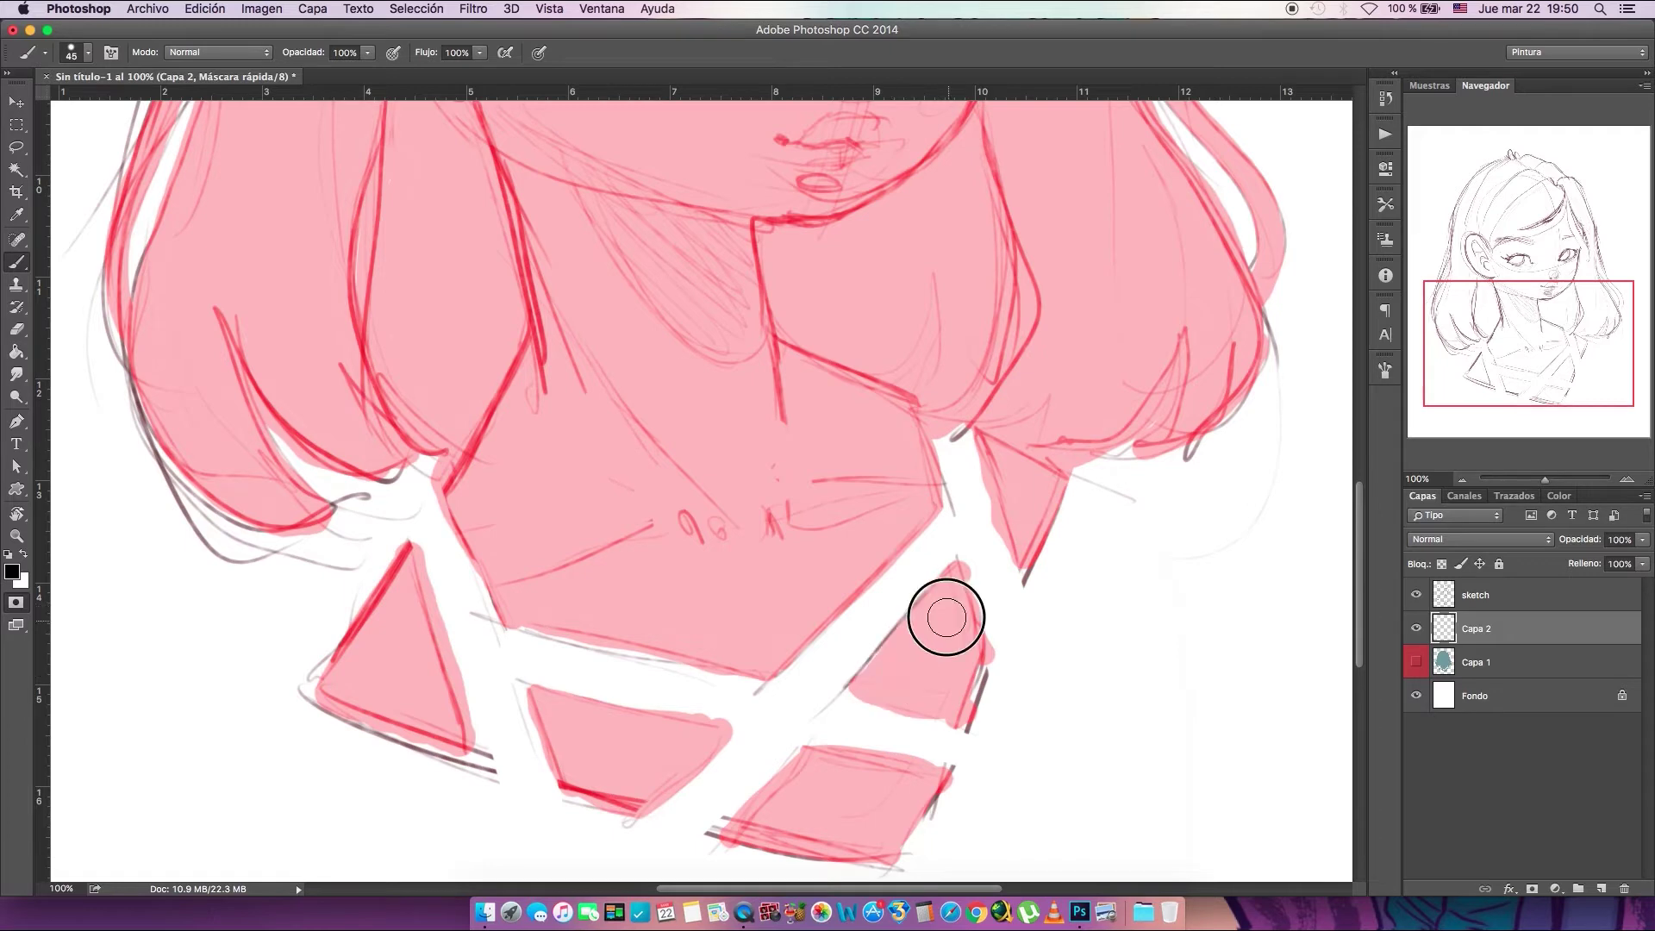
pyautogui.click(1462, 479)
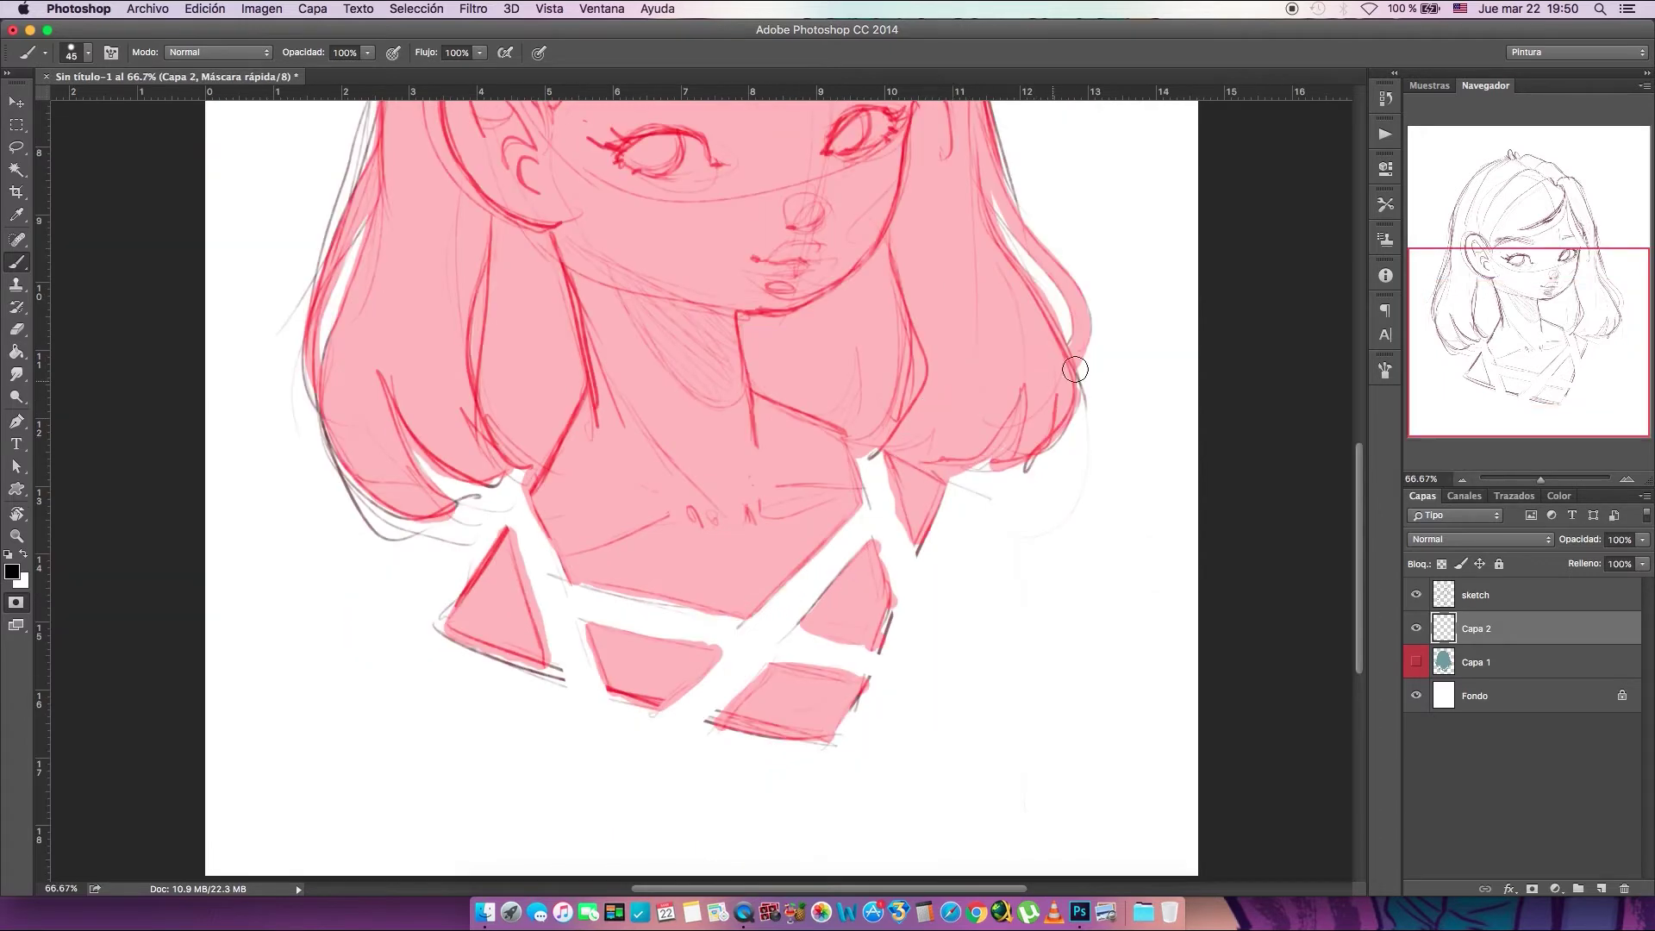
pyautogui.click(1627, 480)
pyautogui.click(1627, 480)
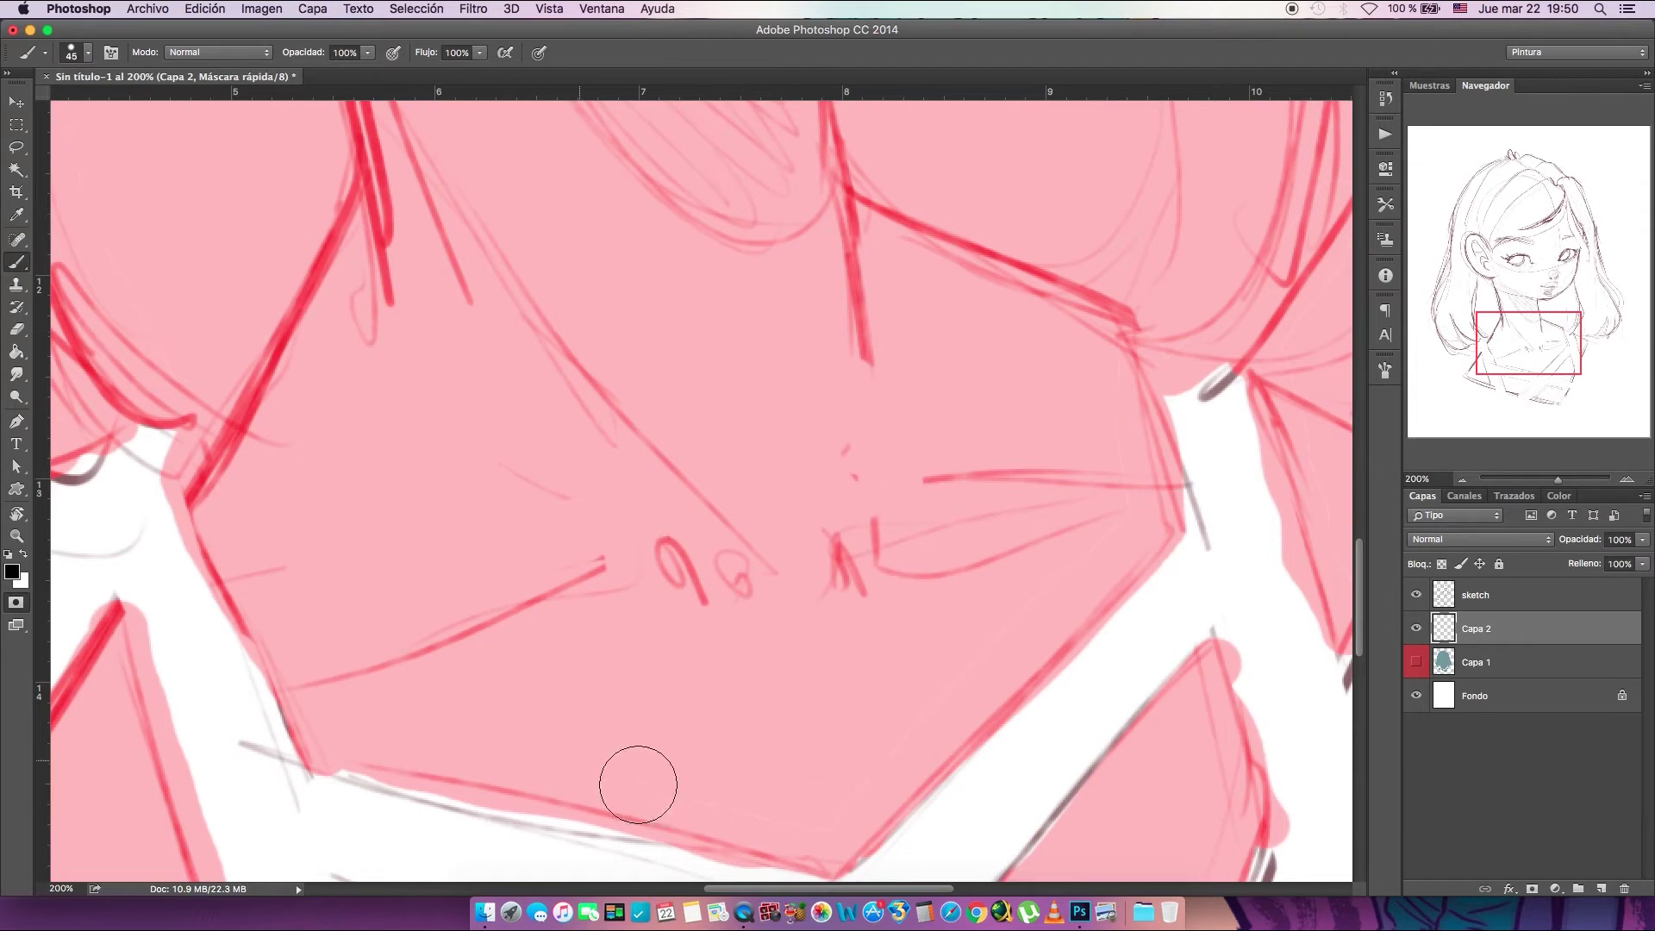
pyautogui.click(1462, 479)
# Touch up the mask with the brush at the crown and along the right side of the hair
pyautogui.moveTo(1524, 343); pyautogui.dragTo(1539, 297)
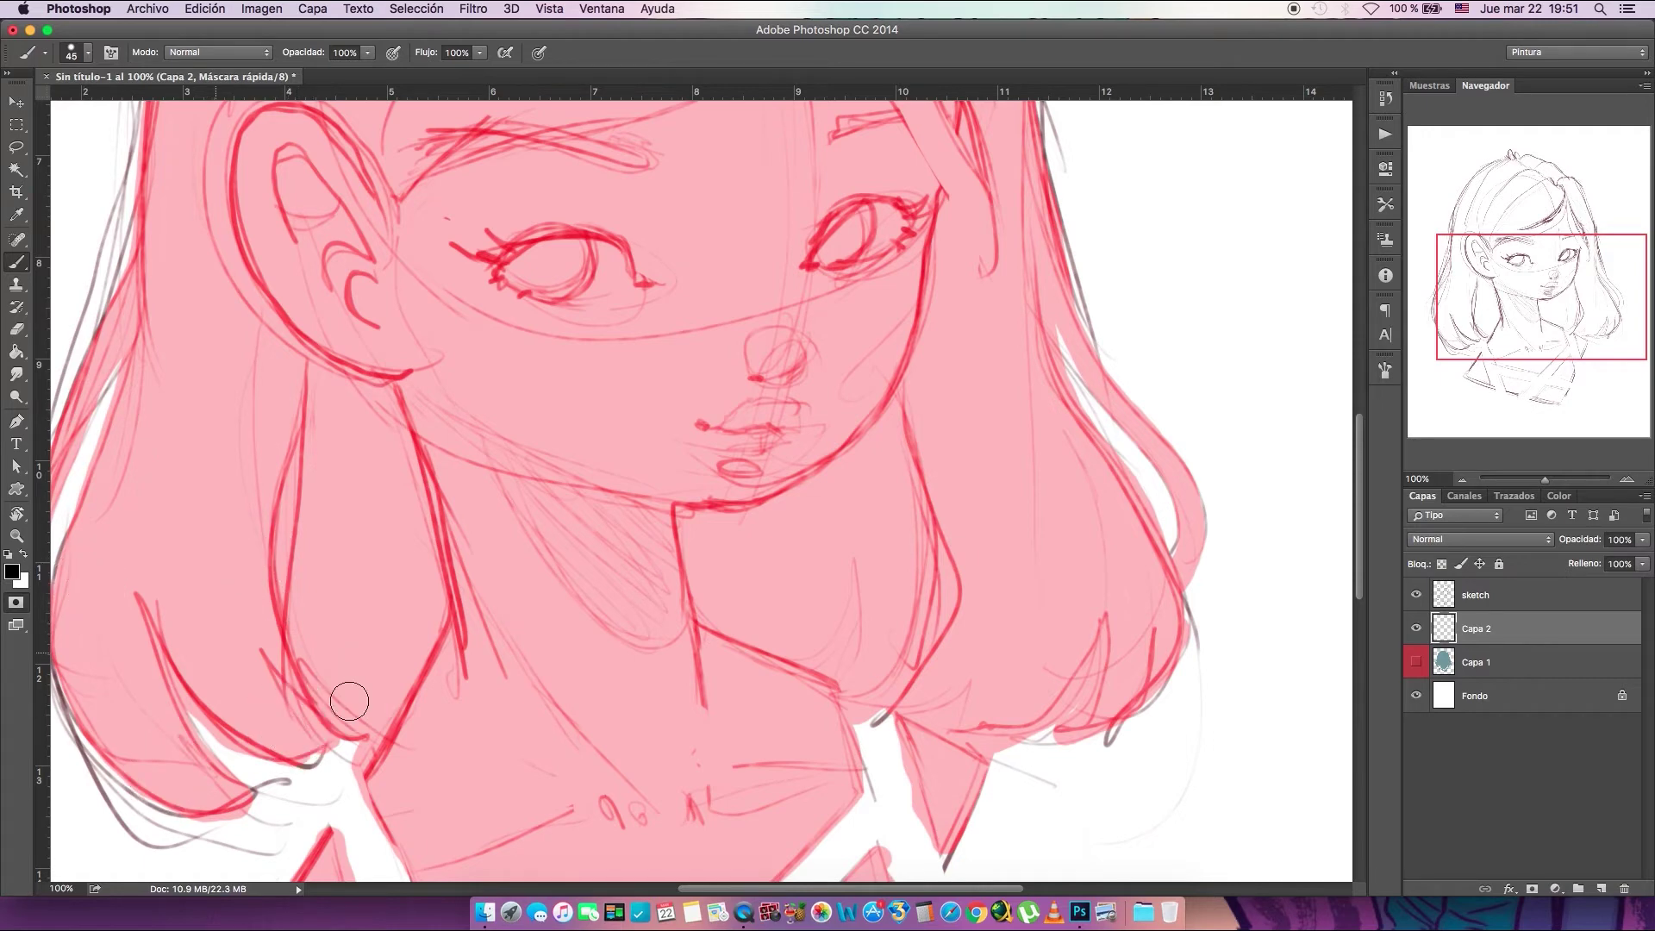
pyautogui.moveTo(1466, 342); pyautogui.dragTo(1503, 284)
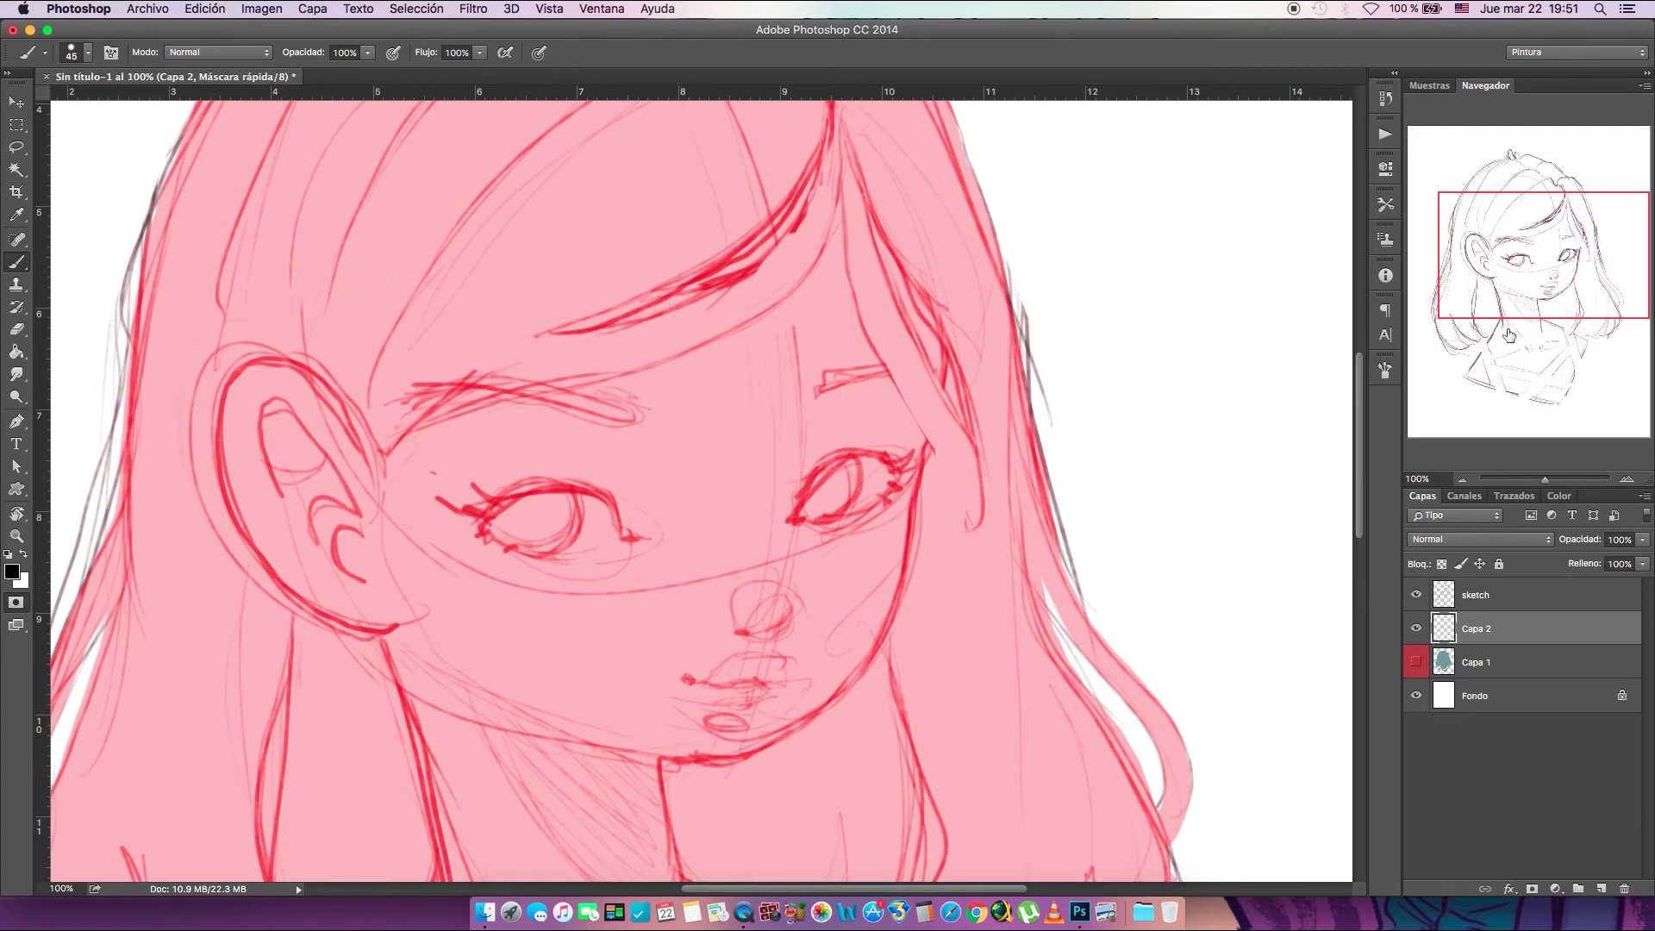
pyautogui.moveTo(1510, 336); pyautogui.dragTo(1507, 247)
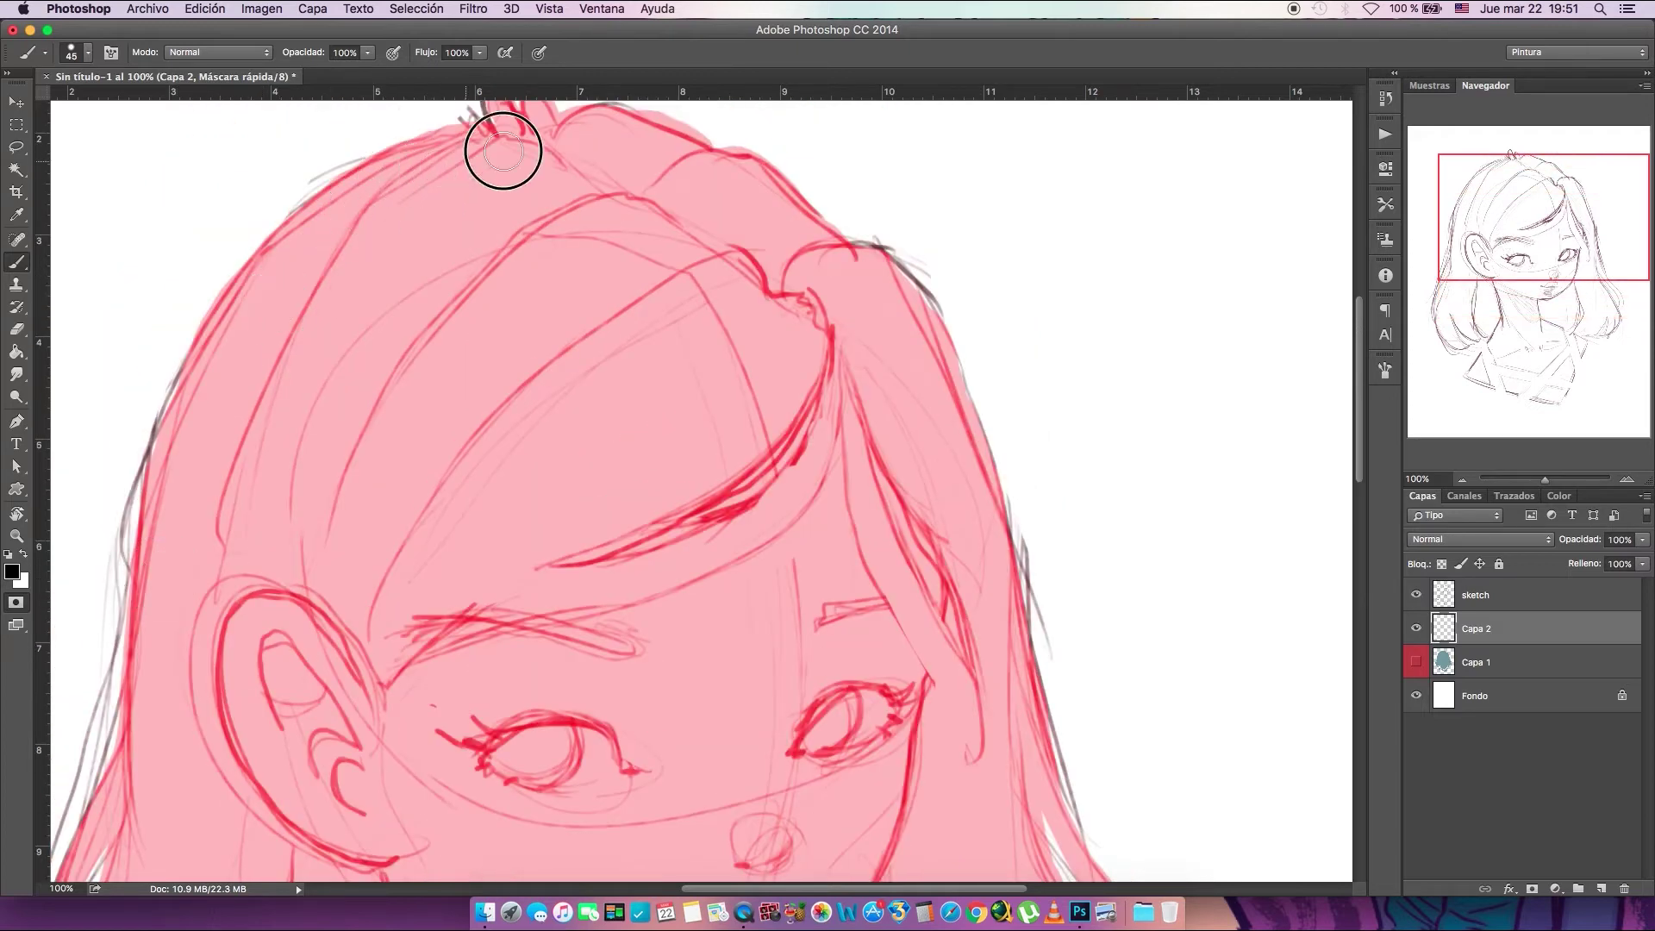
pyautogui.moveTo(620, 140); pyautogui.dragTo(666, 167)
pyautogui.moveTo(782, 215)
pyautogui.mouseDown()
pyautogui.moveTo(875, 282)
pyautogui.moveTo(975, 522)
pyautogui.mouseUp()
pyautogui.moveTo(1521, 267); pyautogui.dragTo(1492, 357)
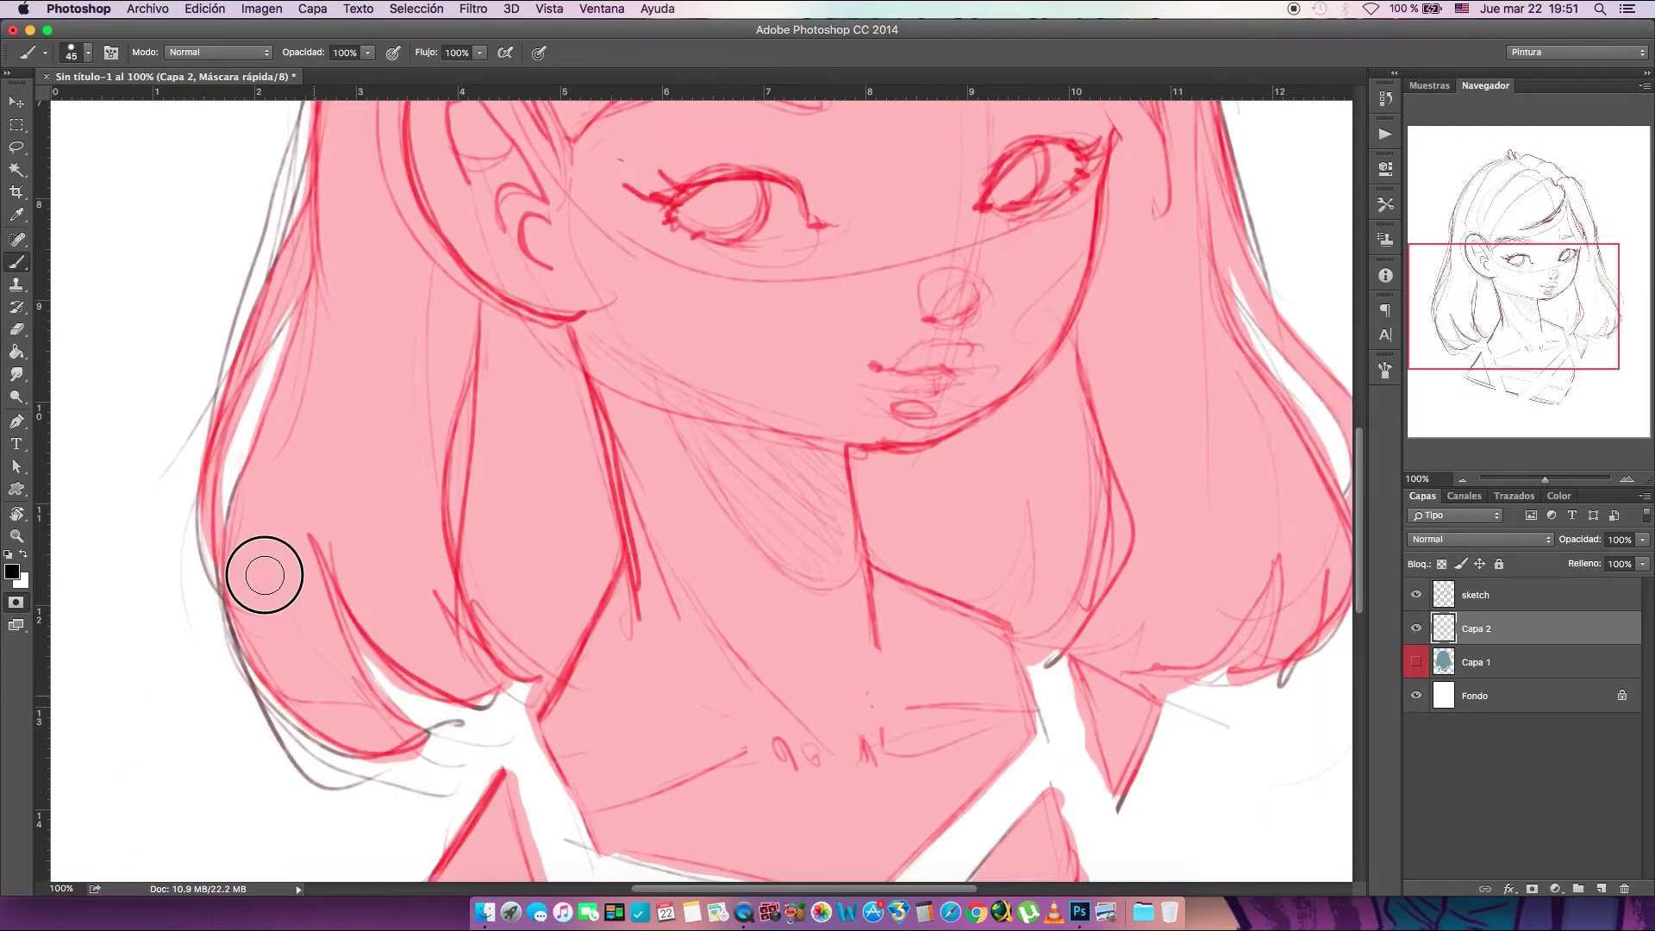
# Exit Quick Mask mode and invert the resulting selection so it covers only the figure
pyautogui.click(1463, 480)
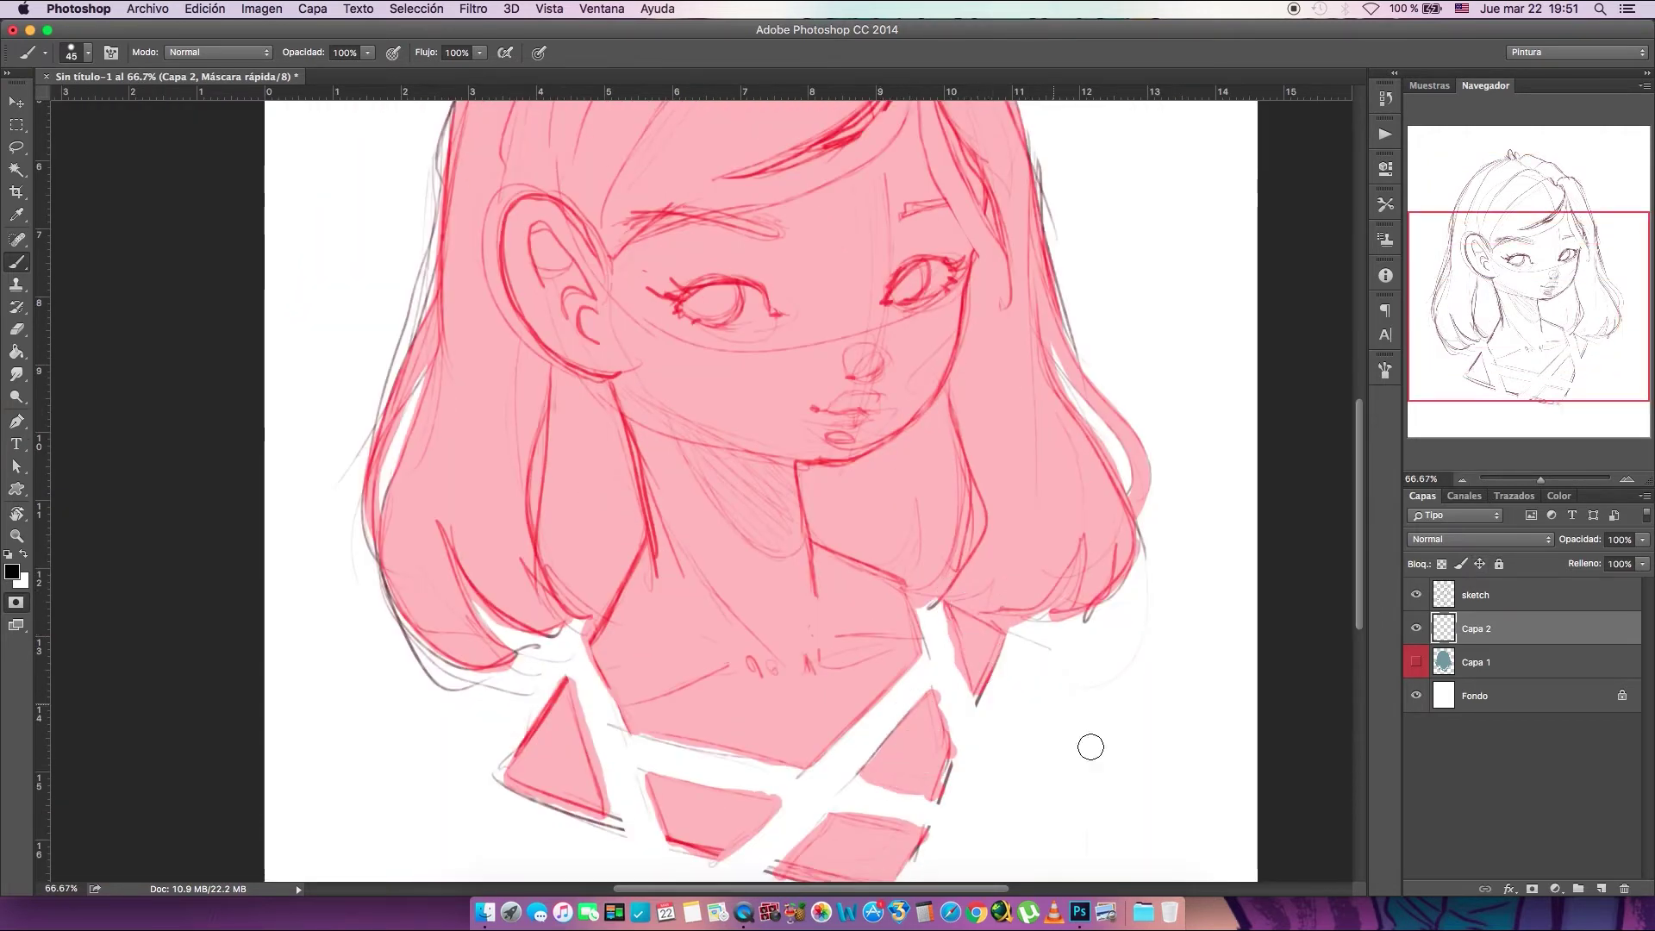
pyautogui.press('super+minus')
pyautogui.click(15, 602)
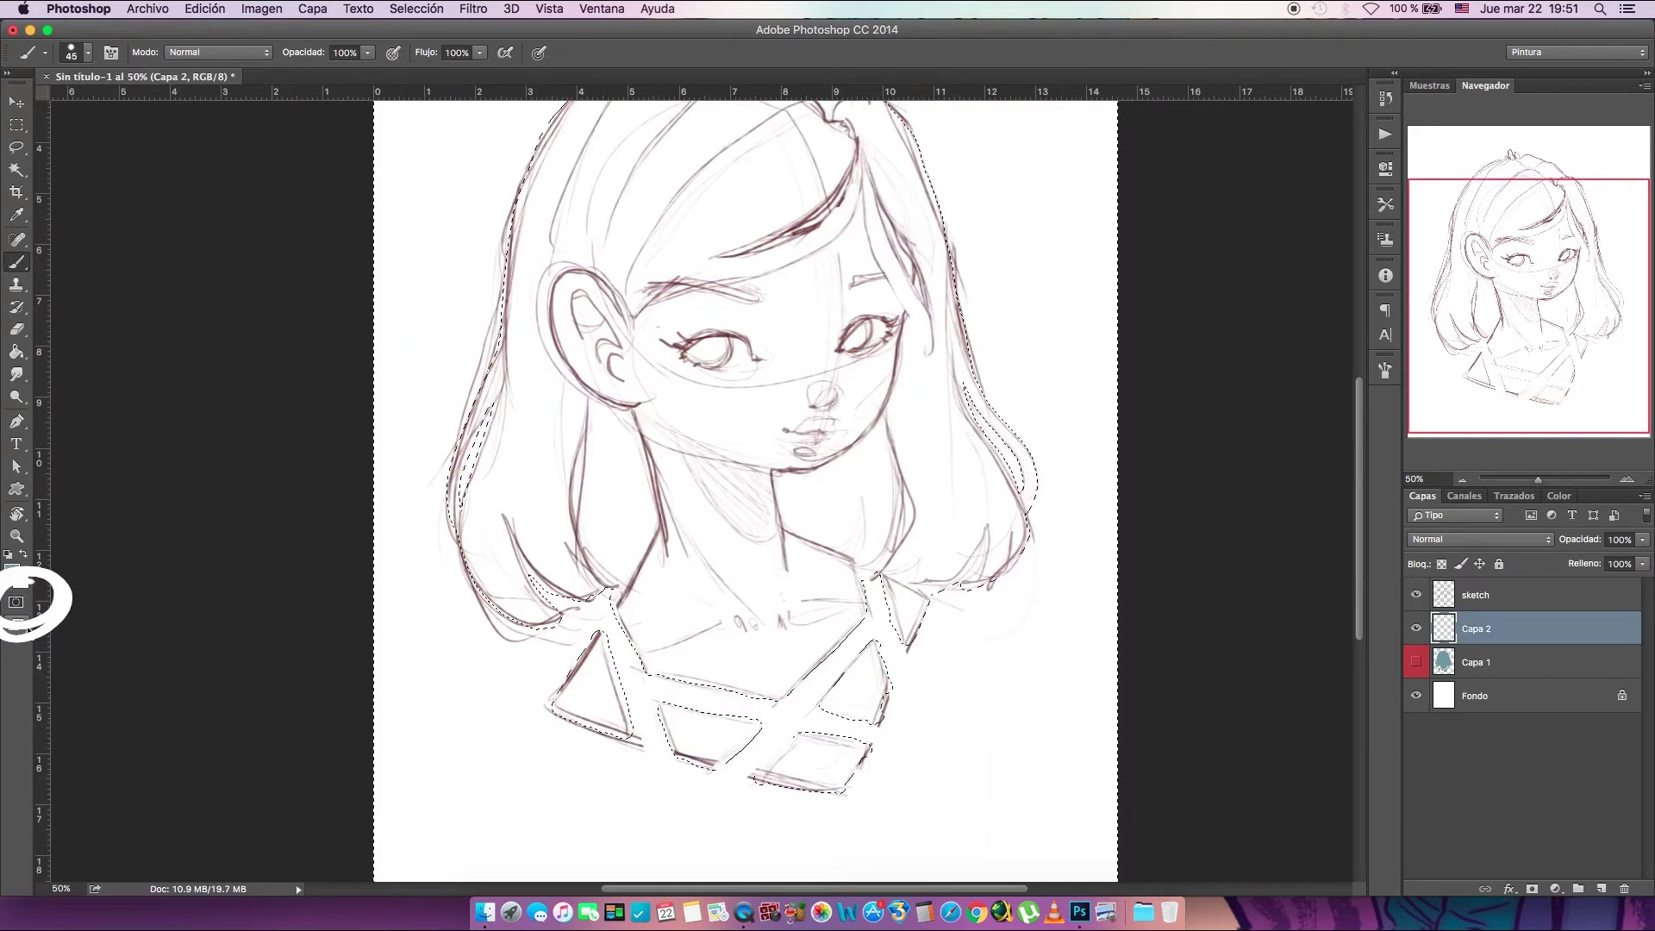
pyautogui.click(1463, 480)
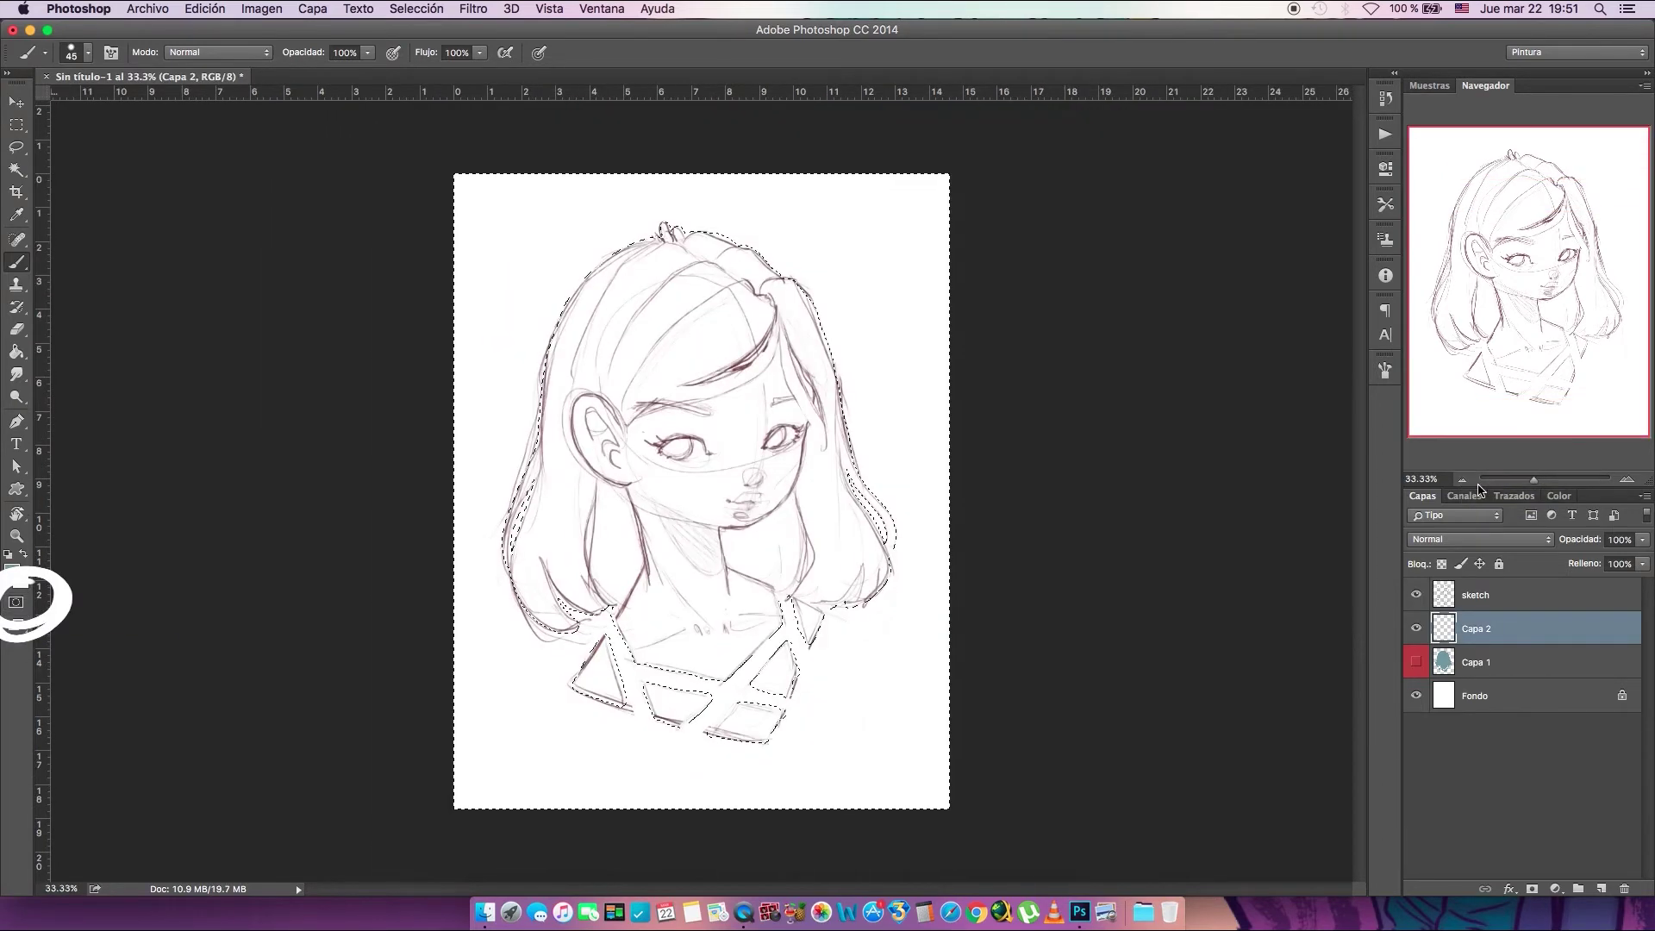
pyautogui.click(416, 8)
pyautogui.click(551, 80)
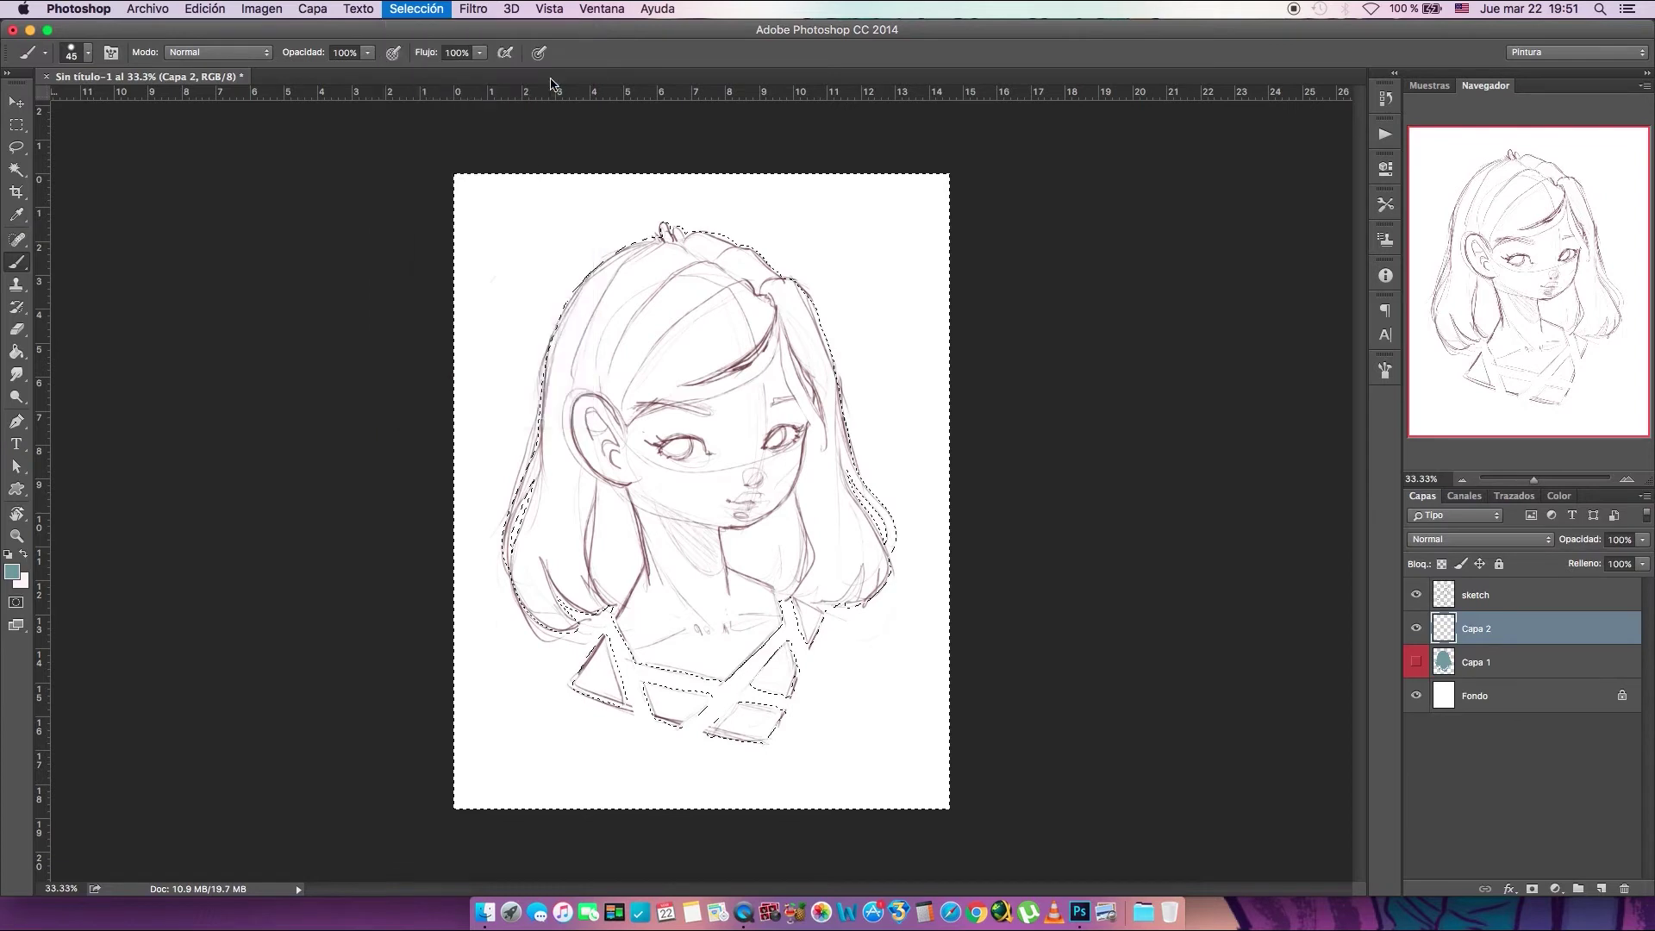
# Fill the selected figure on Capa 2 with the grey-blue foreground colour, clear the selection and toggle the layer's visibility
pyautogui.press('g')
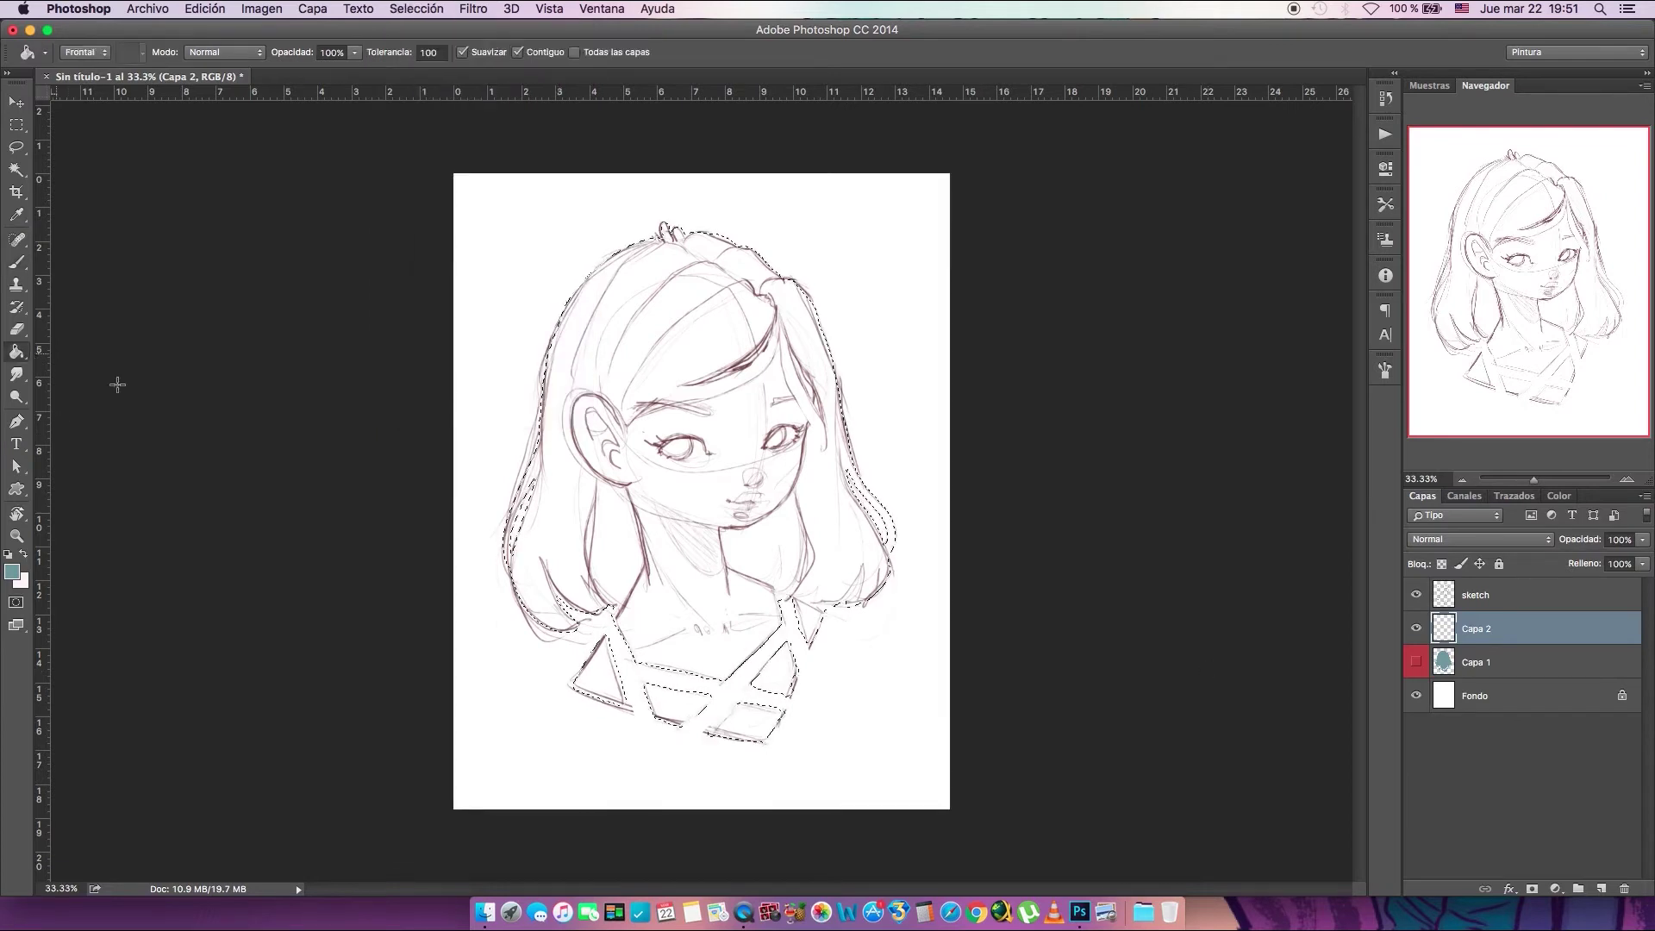
pyautogui.hotkey('alt', 'BackSpace')
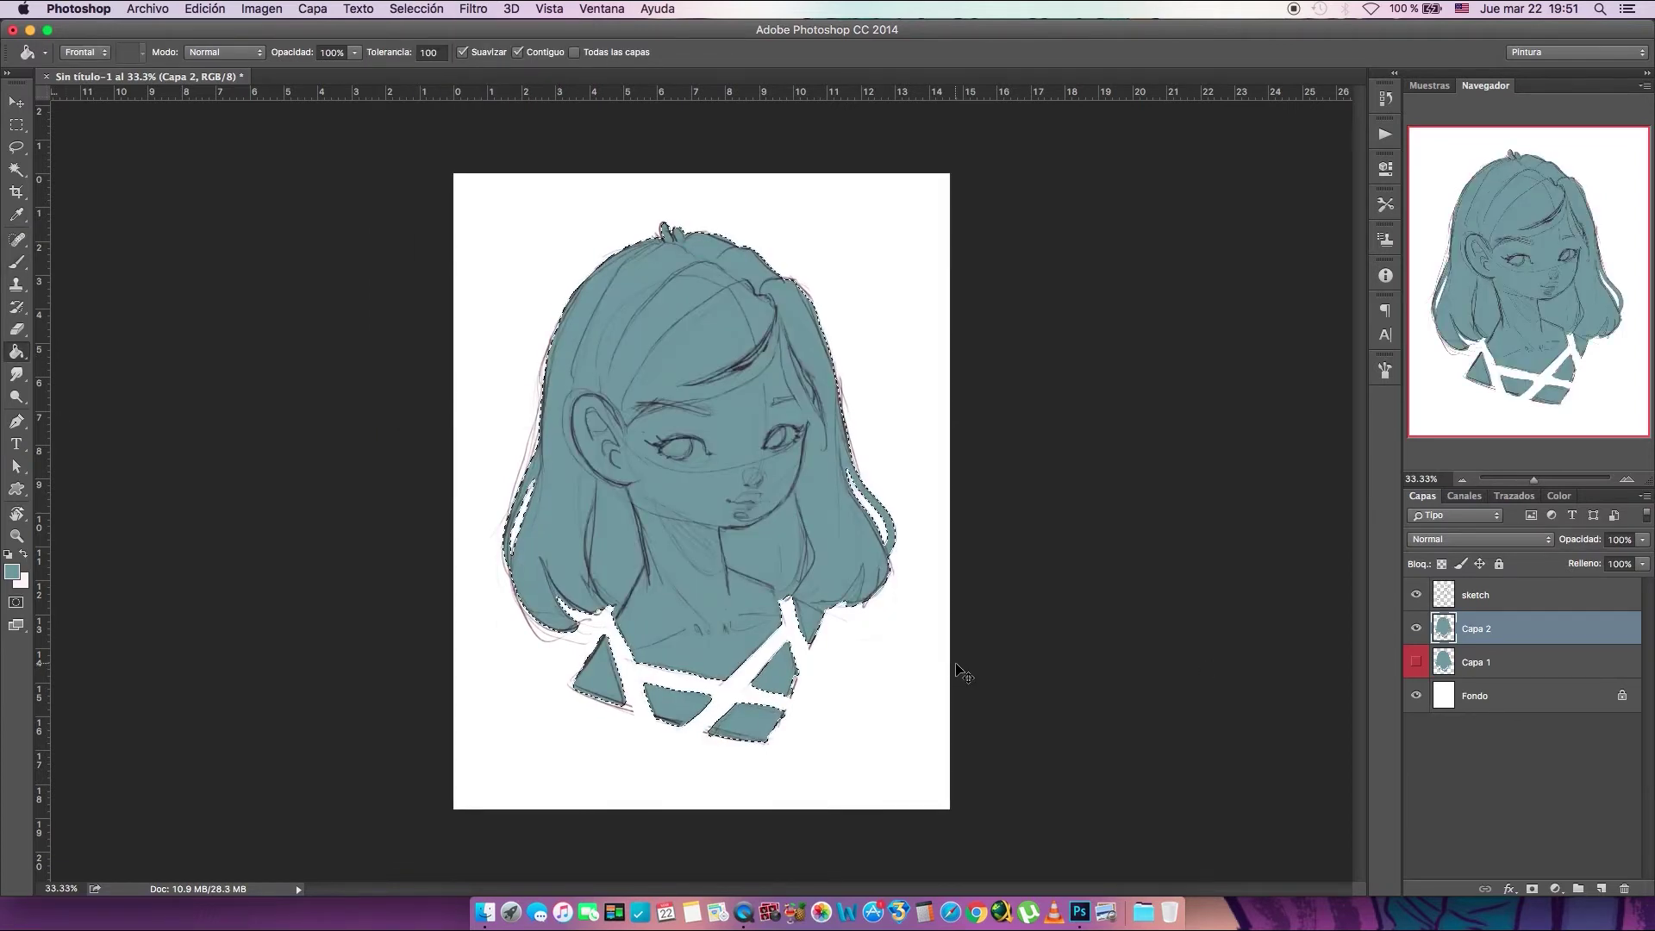
pyautogui.press('super+d')
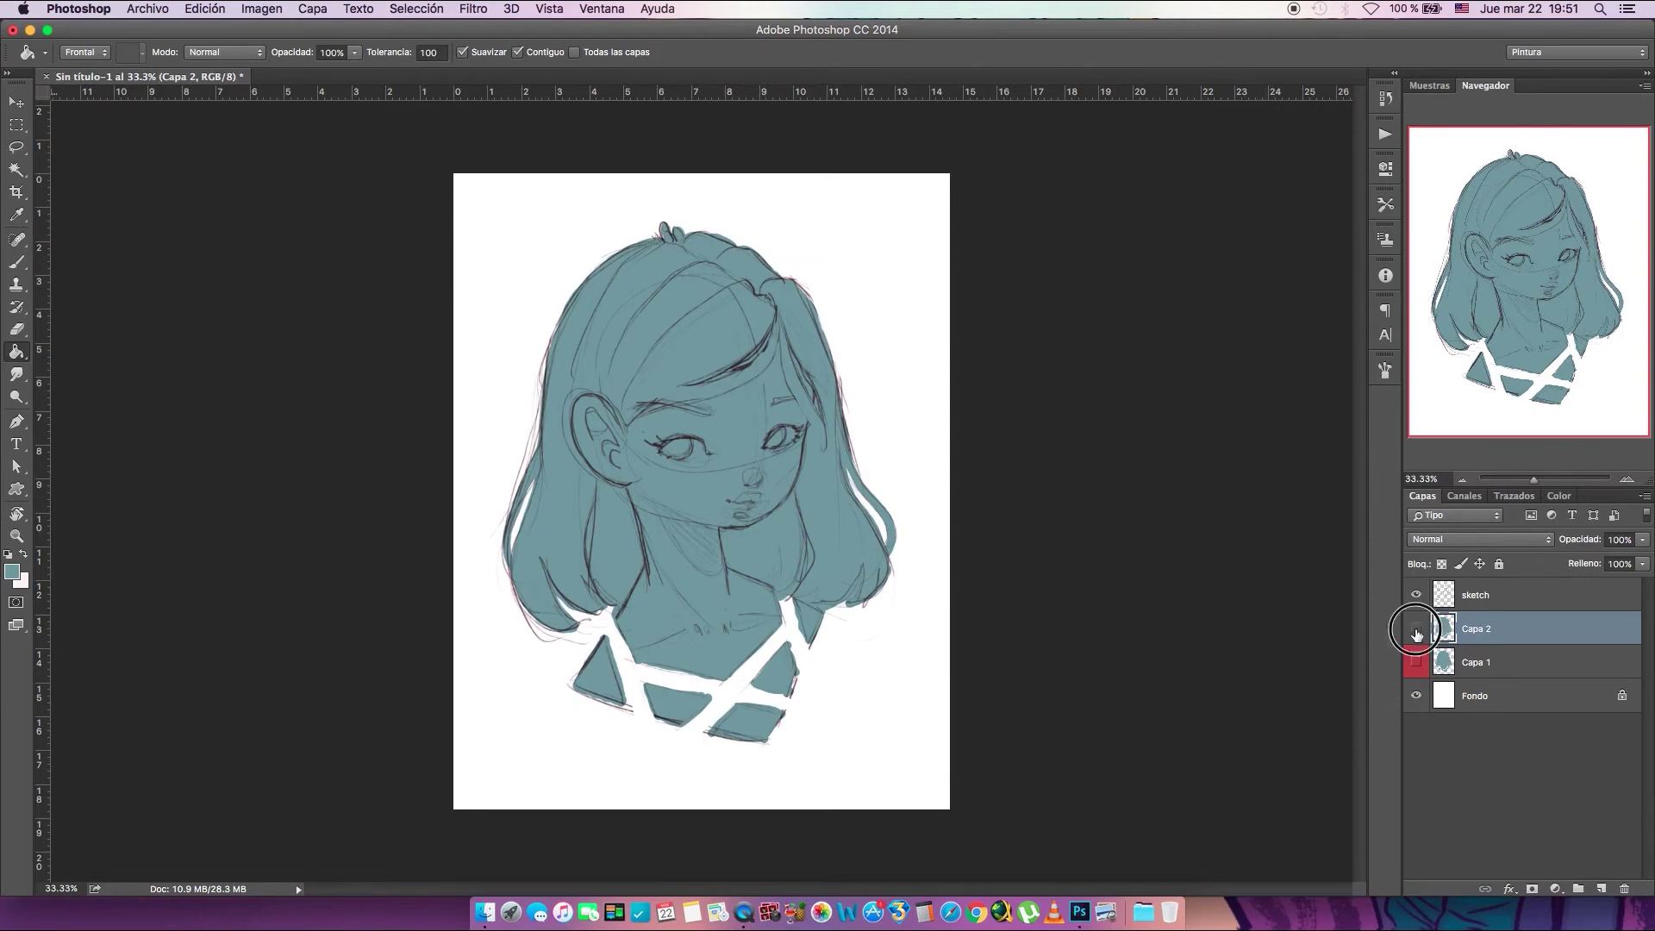
pyautogui.click(1416, 628)
pyautogui.click(1416, 628)
# Change the foreground colour to a muted pink with hue 305
pyautogui.click(12, 571)
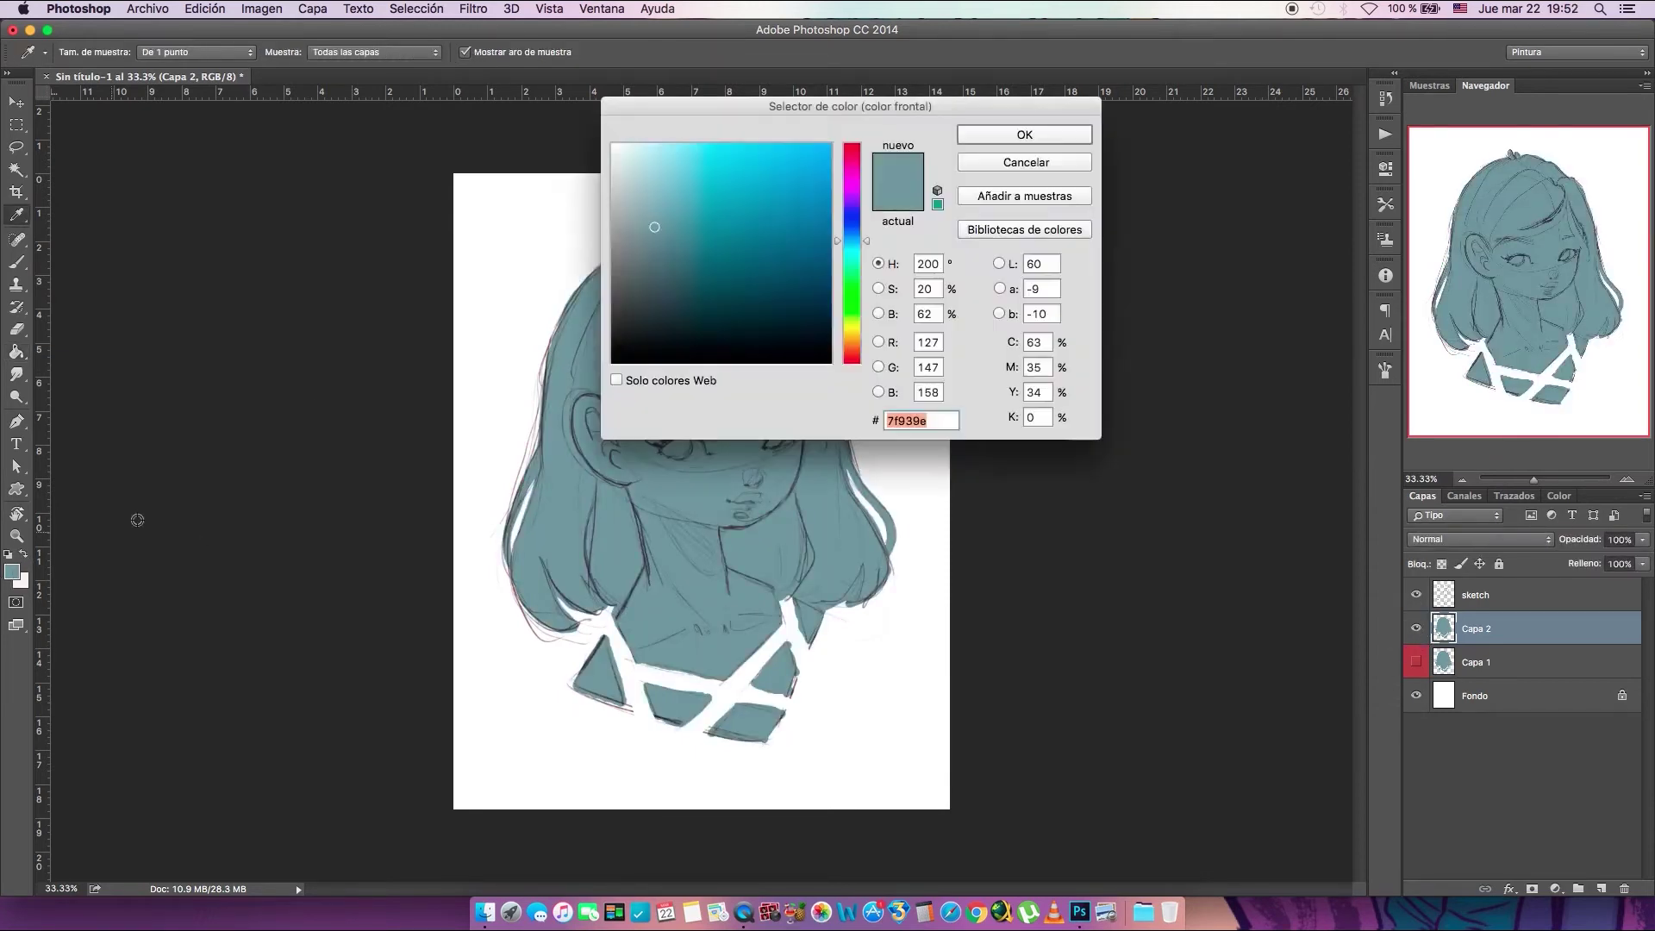
pyautogui.click(692, 176)
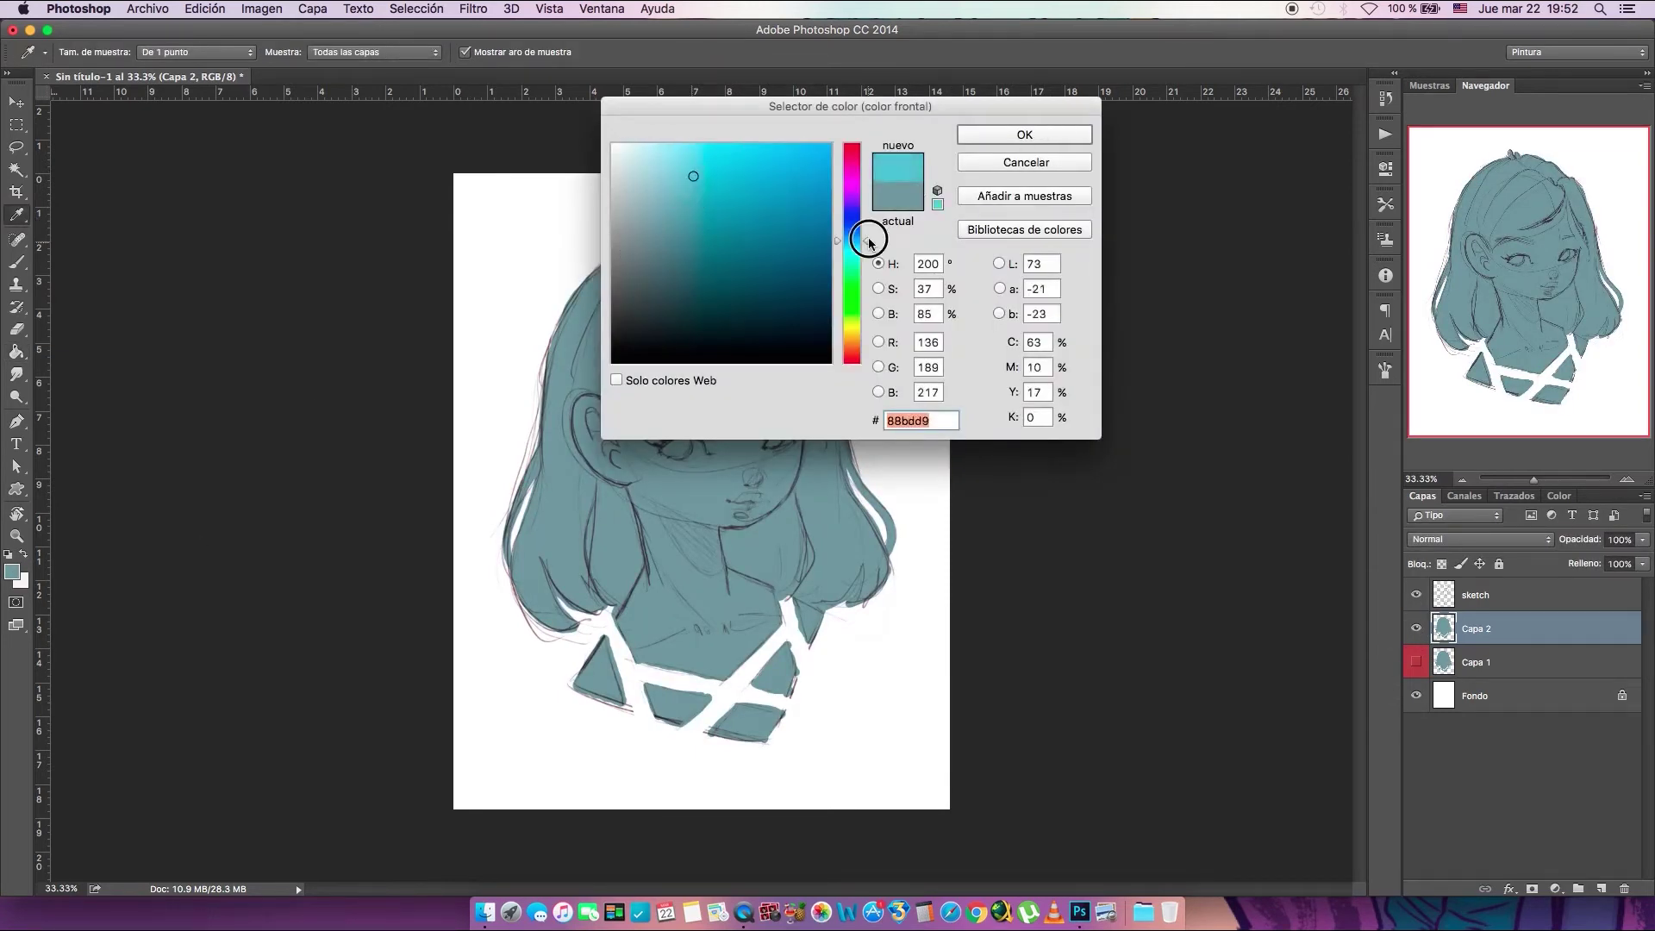
pyautogui.moveTo(868, 229); pyautogui.dragTo(868, 176)
pyautogui.click(679, 203)
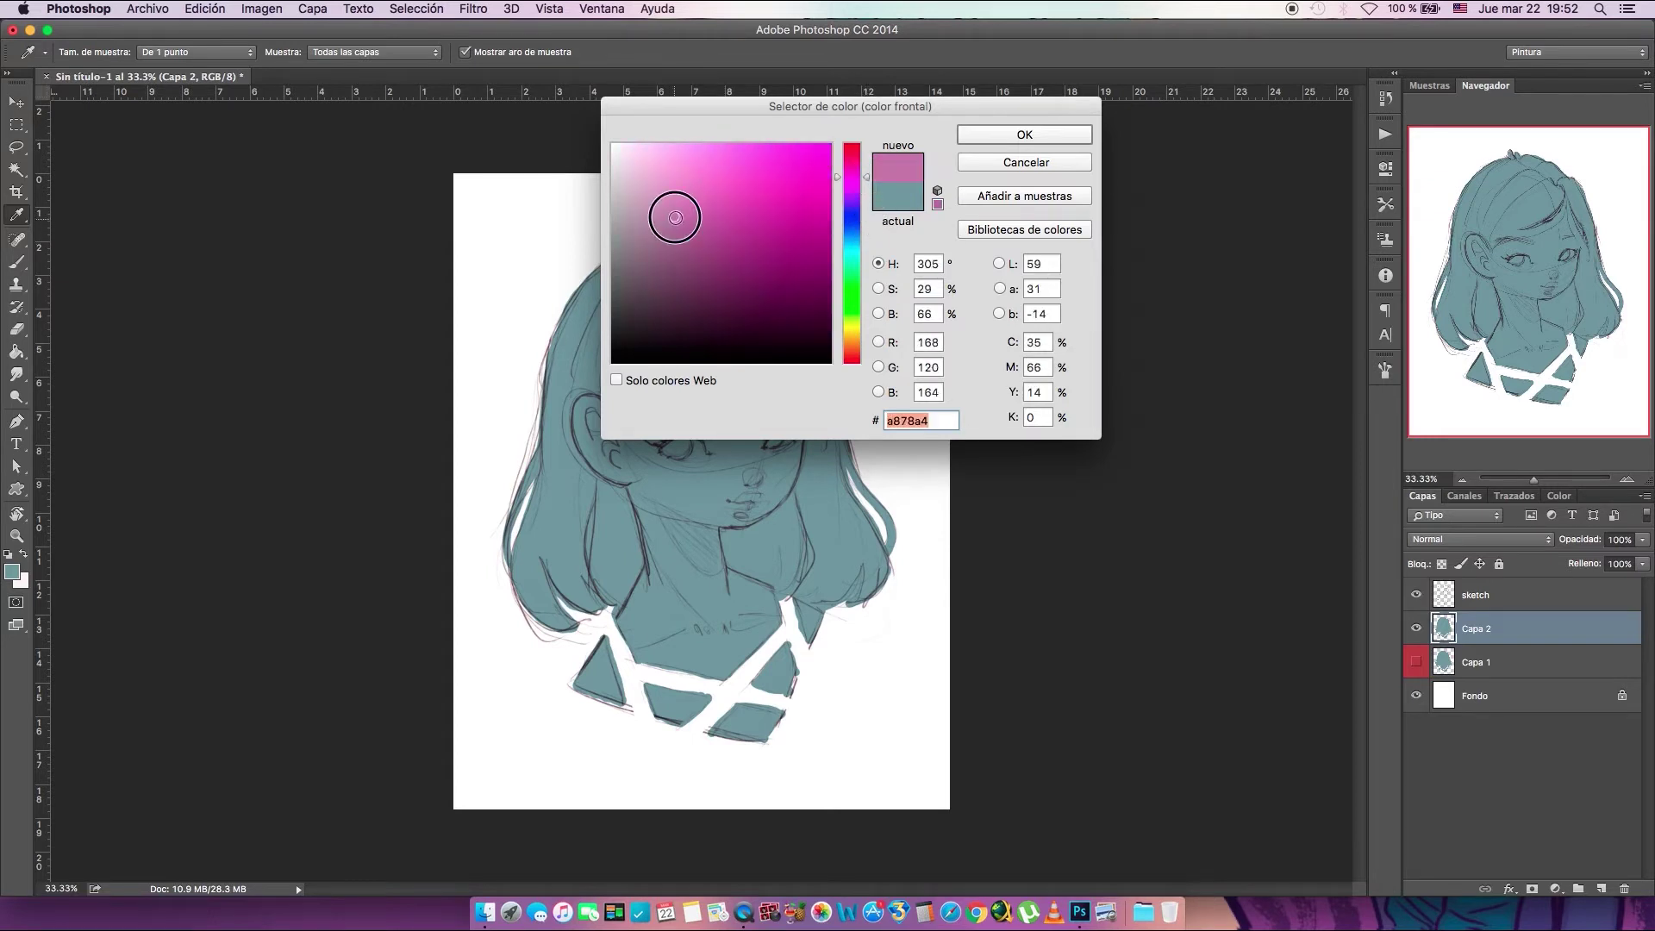
pyautogui.click(1041, 134)
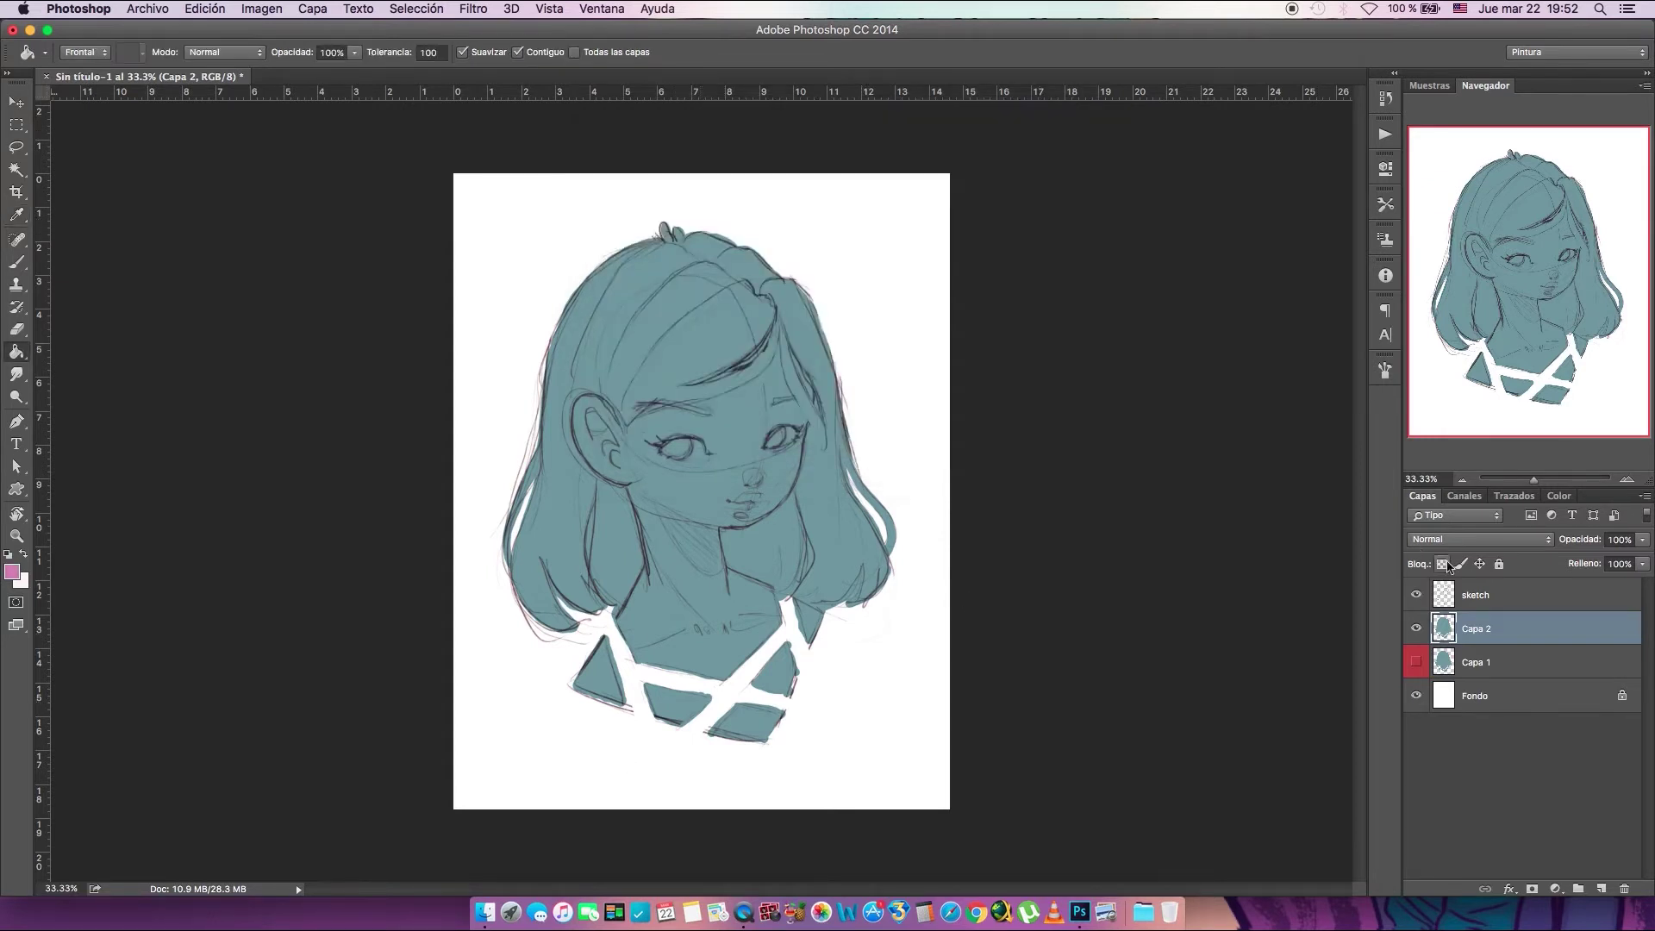
# Fill the figure and the four separate dress shapes on Capa 2 with the pink foreground colour
pyautogui.click(726, 516)
pyautogui.click(613, 670)
pyautogui.click(677, 705)
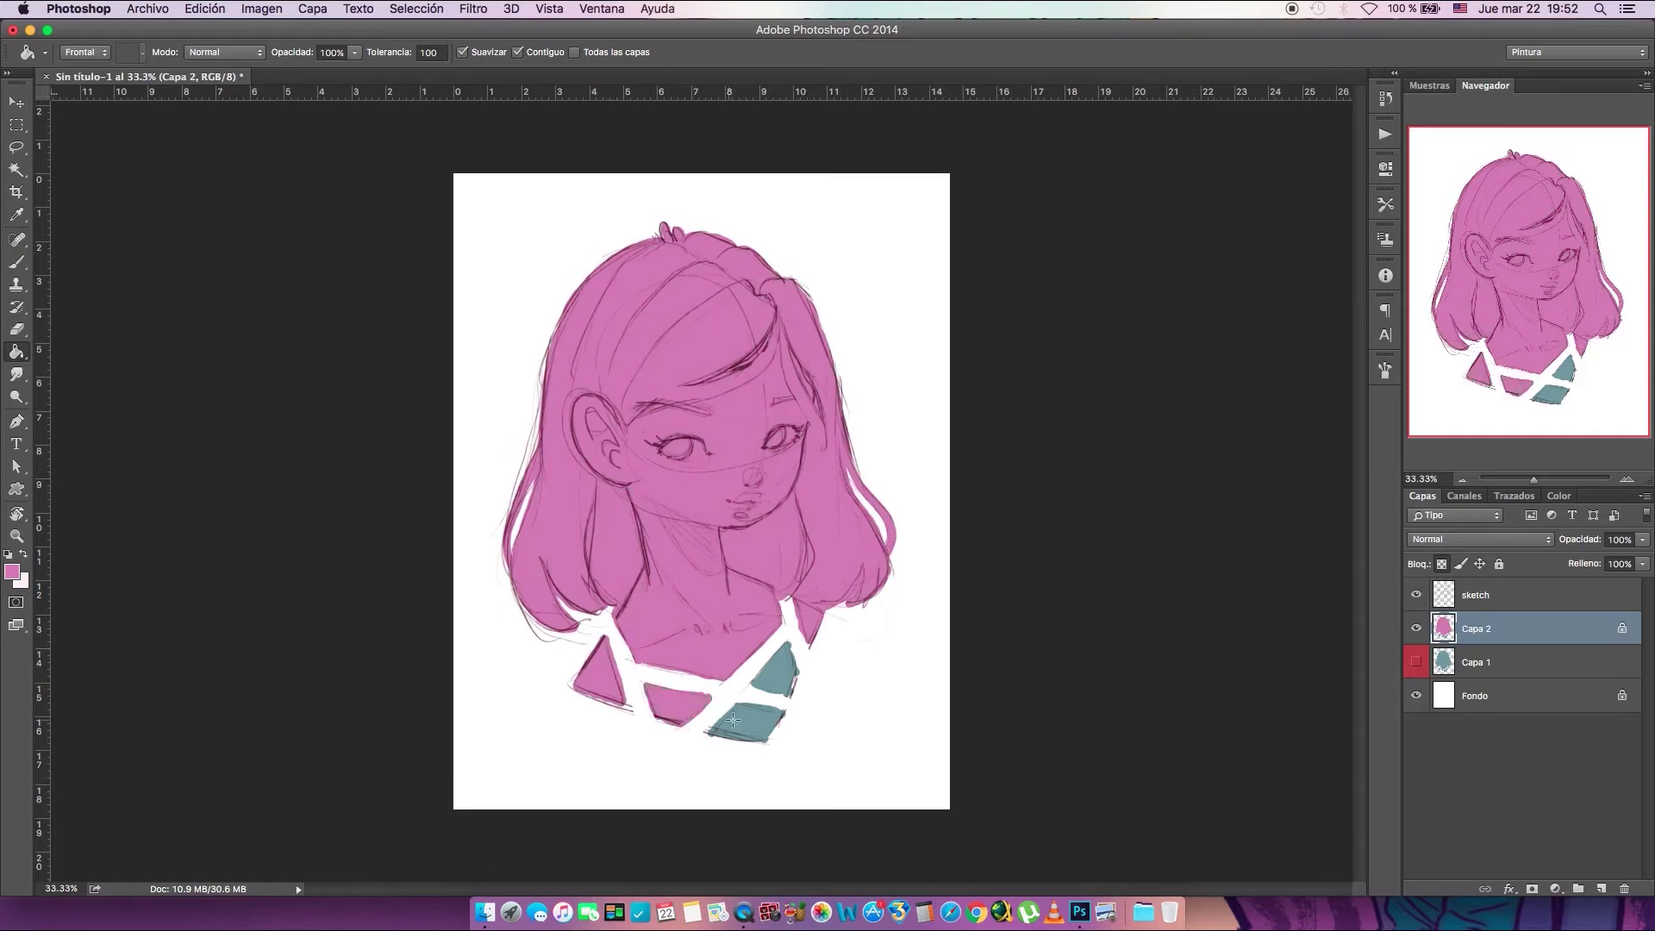
pyautogui.click(744, 720)
pyautogui.click(776, 674)
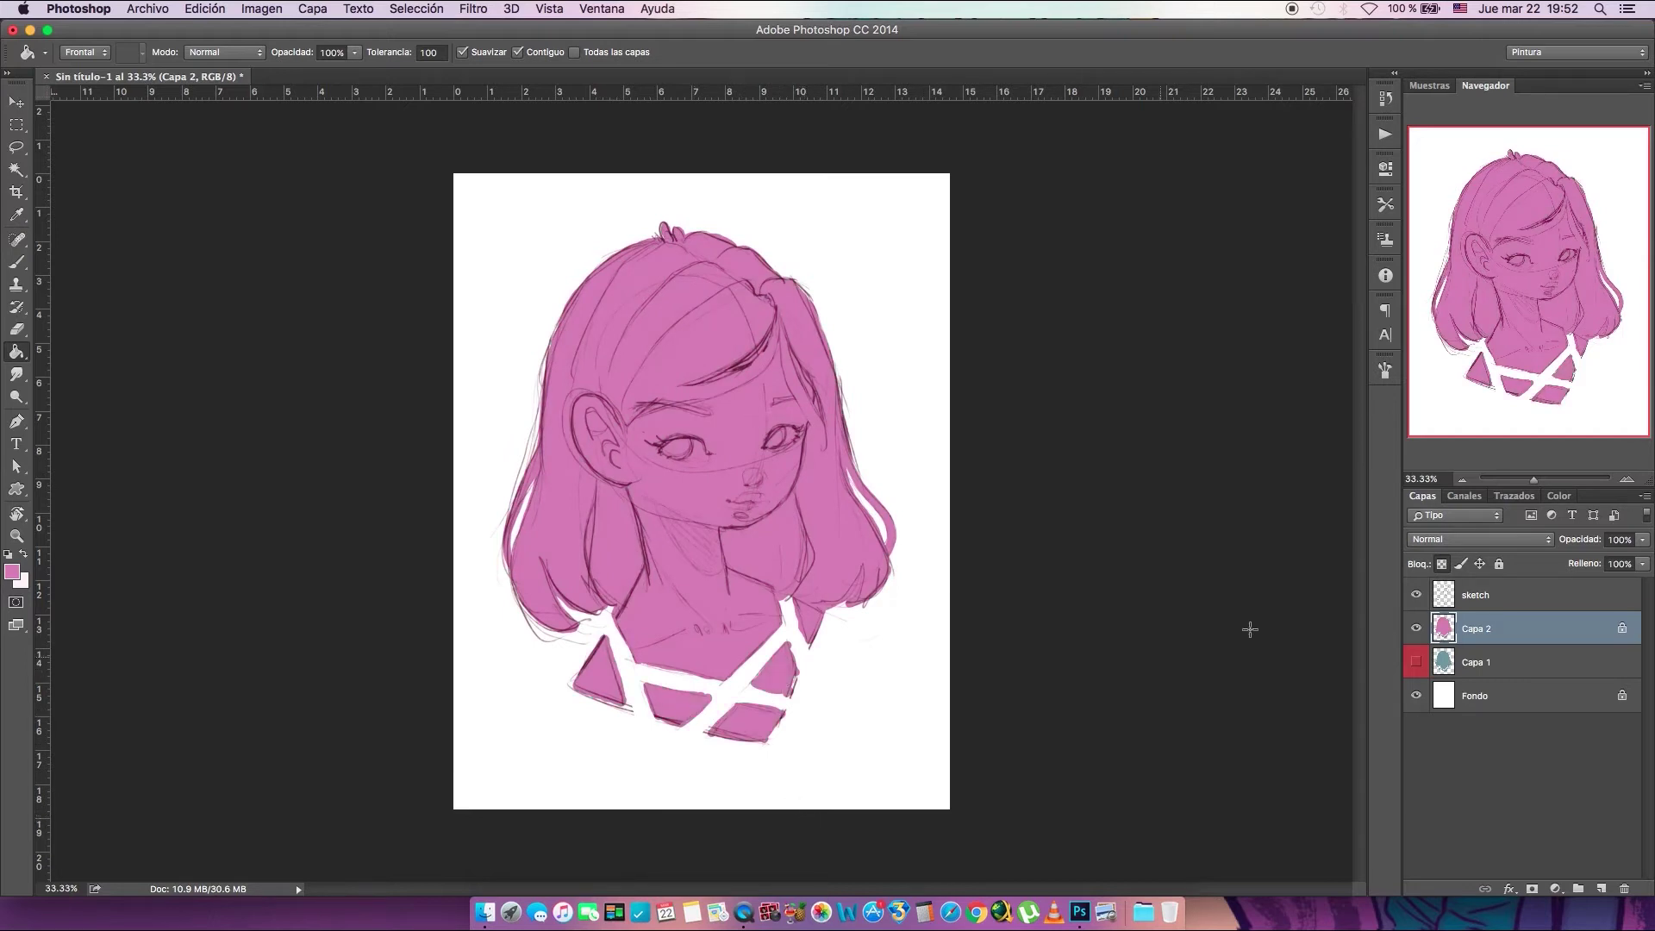
# Give Capa 2 a violet colour label, hide it and add a new empty layer above it
pyautogui.rightClick(1417, 628)
pyautogui.click(1344, 761)
pyautogui.click(1416, 628)
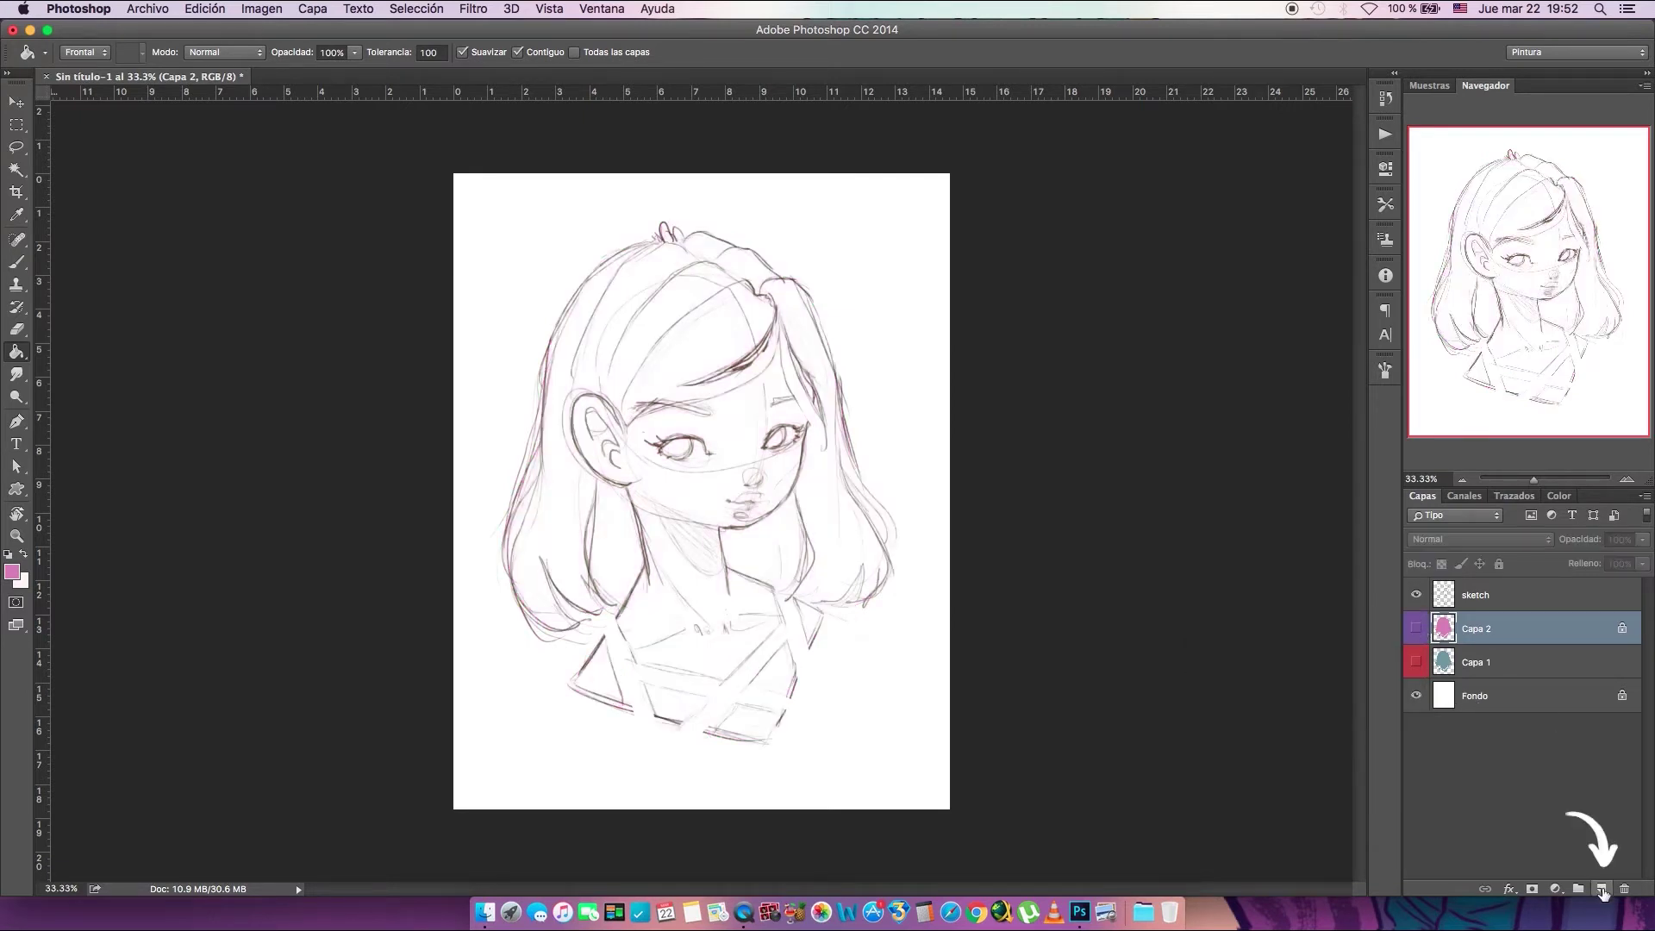
pyautogui.click(1600, 889)
# Rename layer Capa 1 as base1 and layer Capa 2 as base2, leaving Capa 3 active
pyautogui.doubleClick(1490, 663)
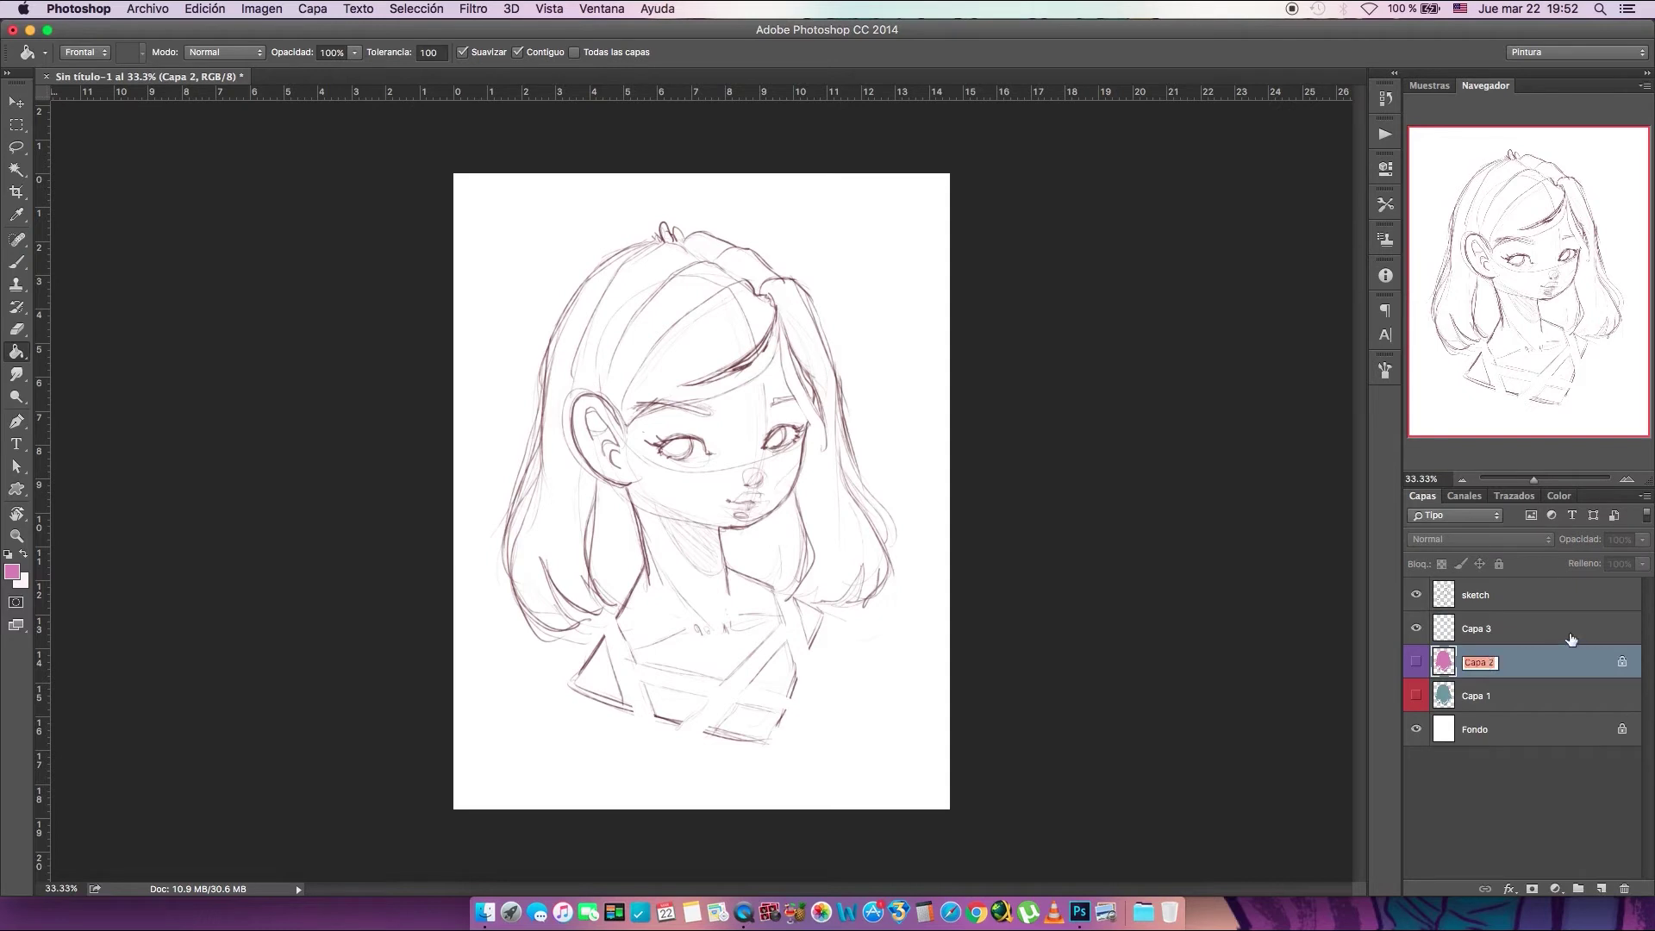
pyautogui.doubleClick(1477, 698)
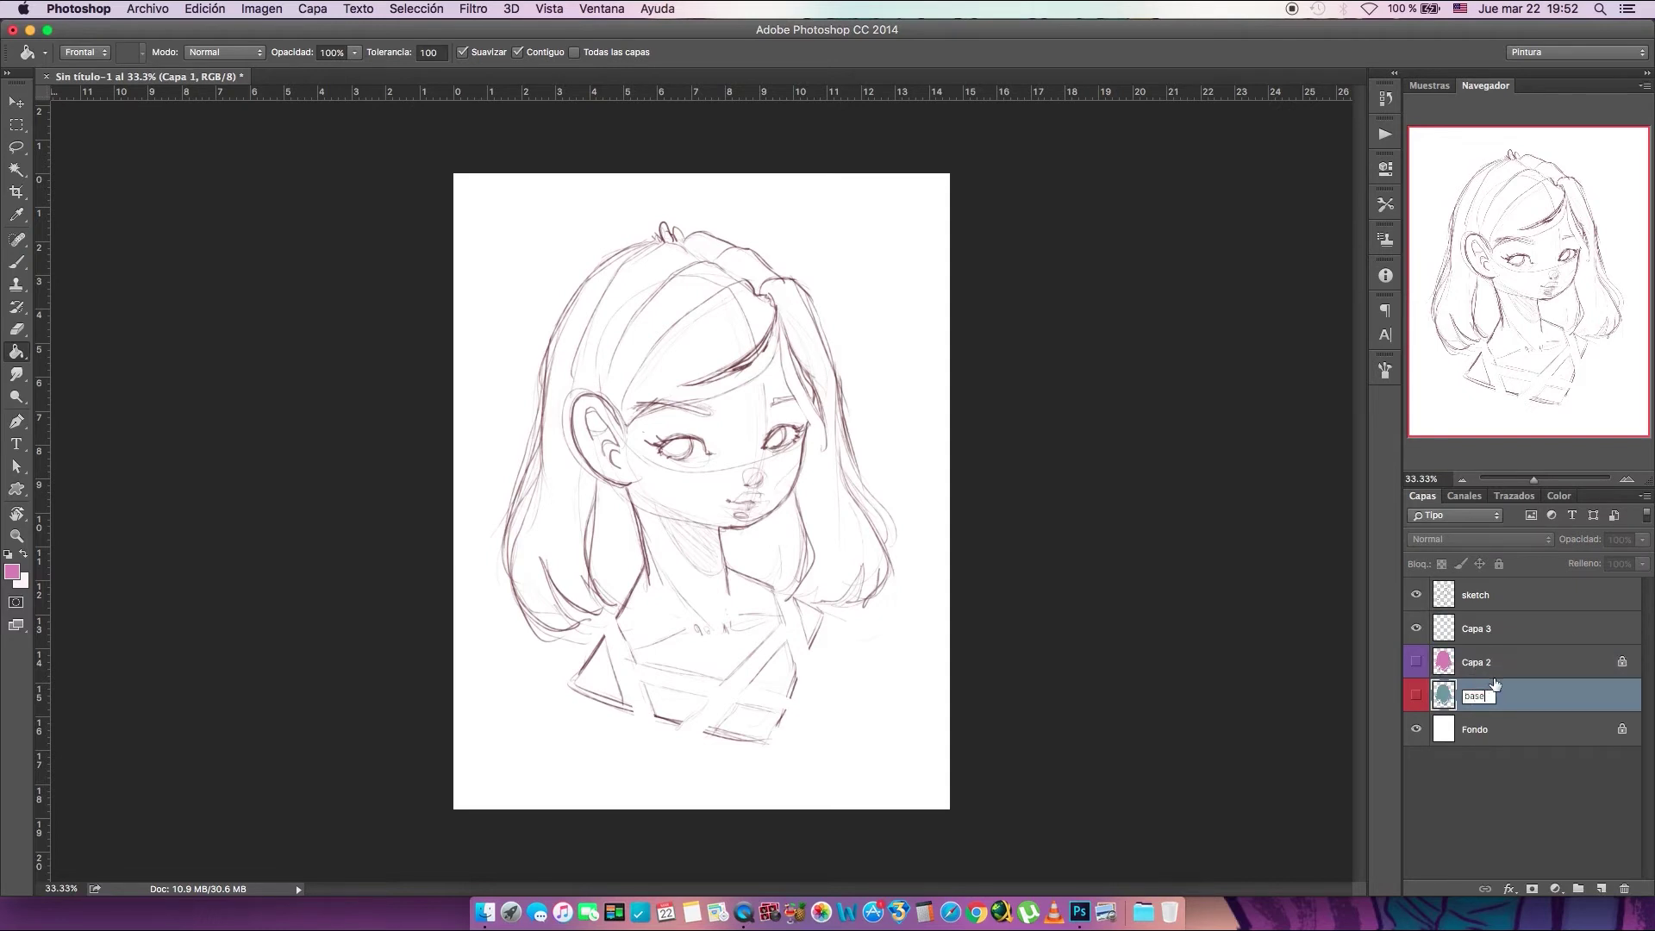
pyautogui.write('base1')
pyautogui.press('Return')
pyautogui.doubleClick(1479, 664)
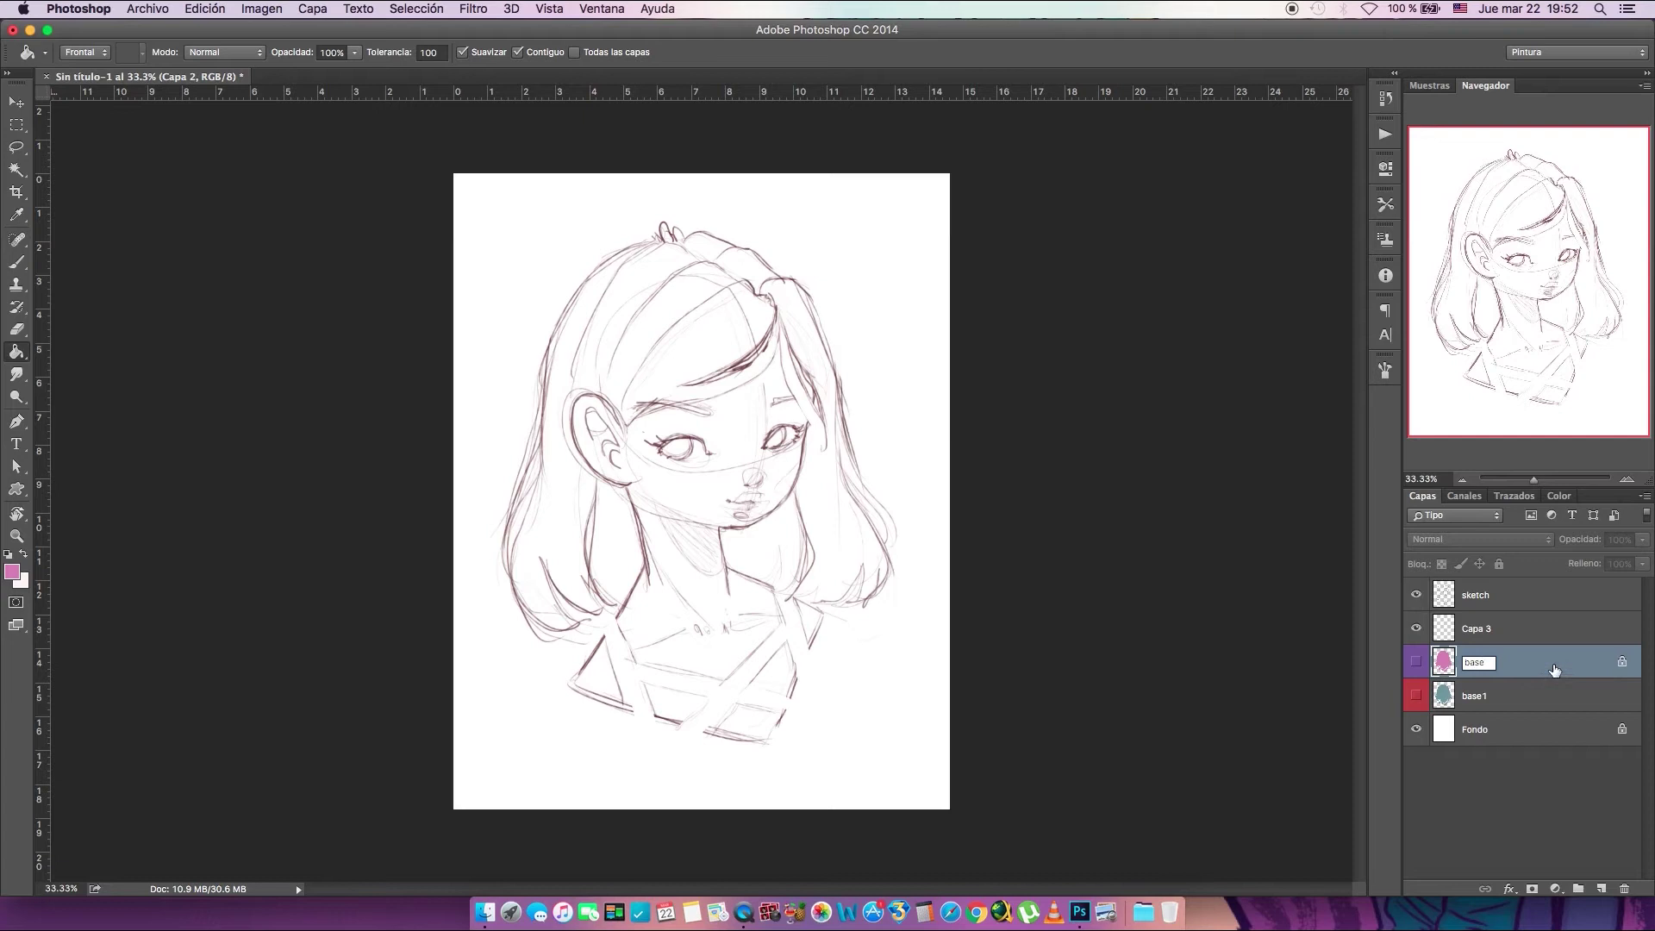
pyautogui.click(1524, 627)
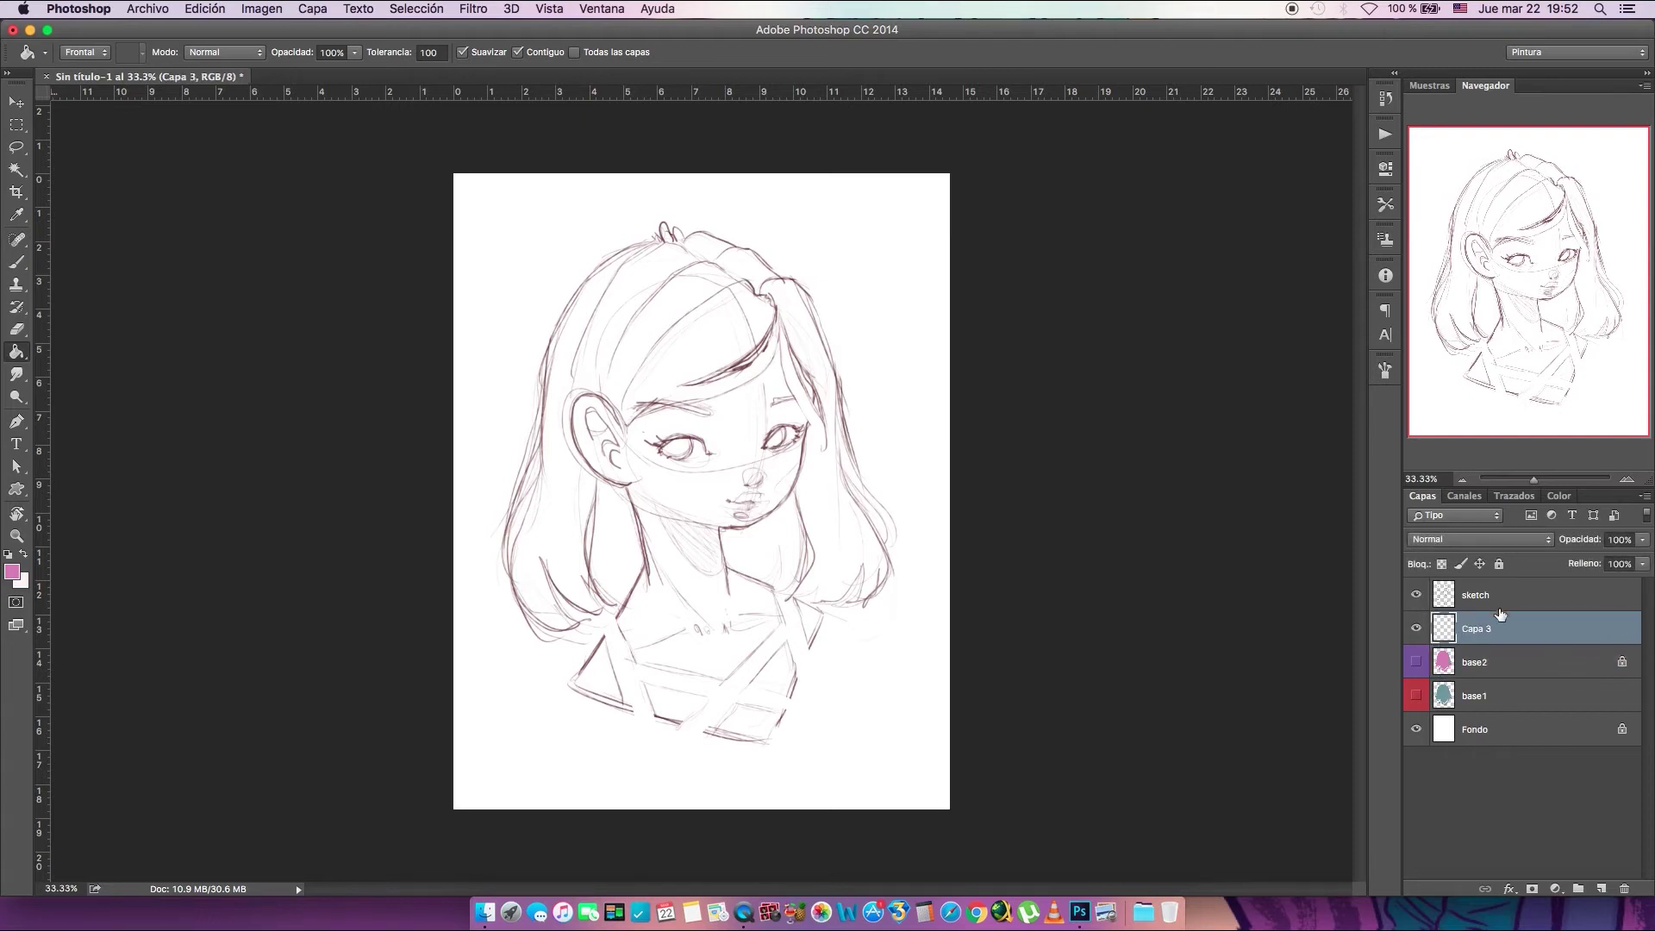
# Select the left part of the hair on Capa 3 with the Lasso tool, using a 3 px feather
pyautogui.click(17, 146)
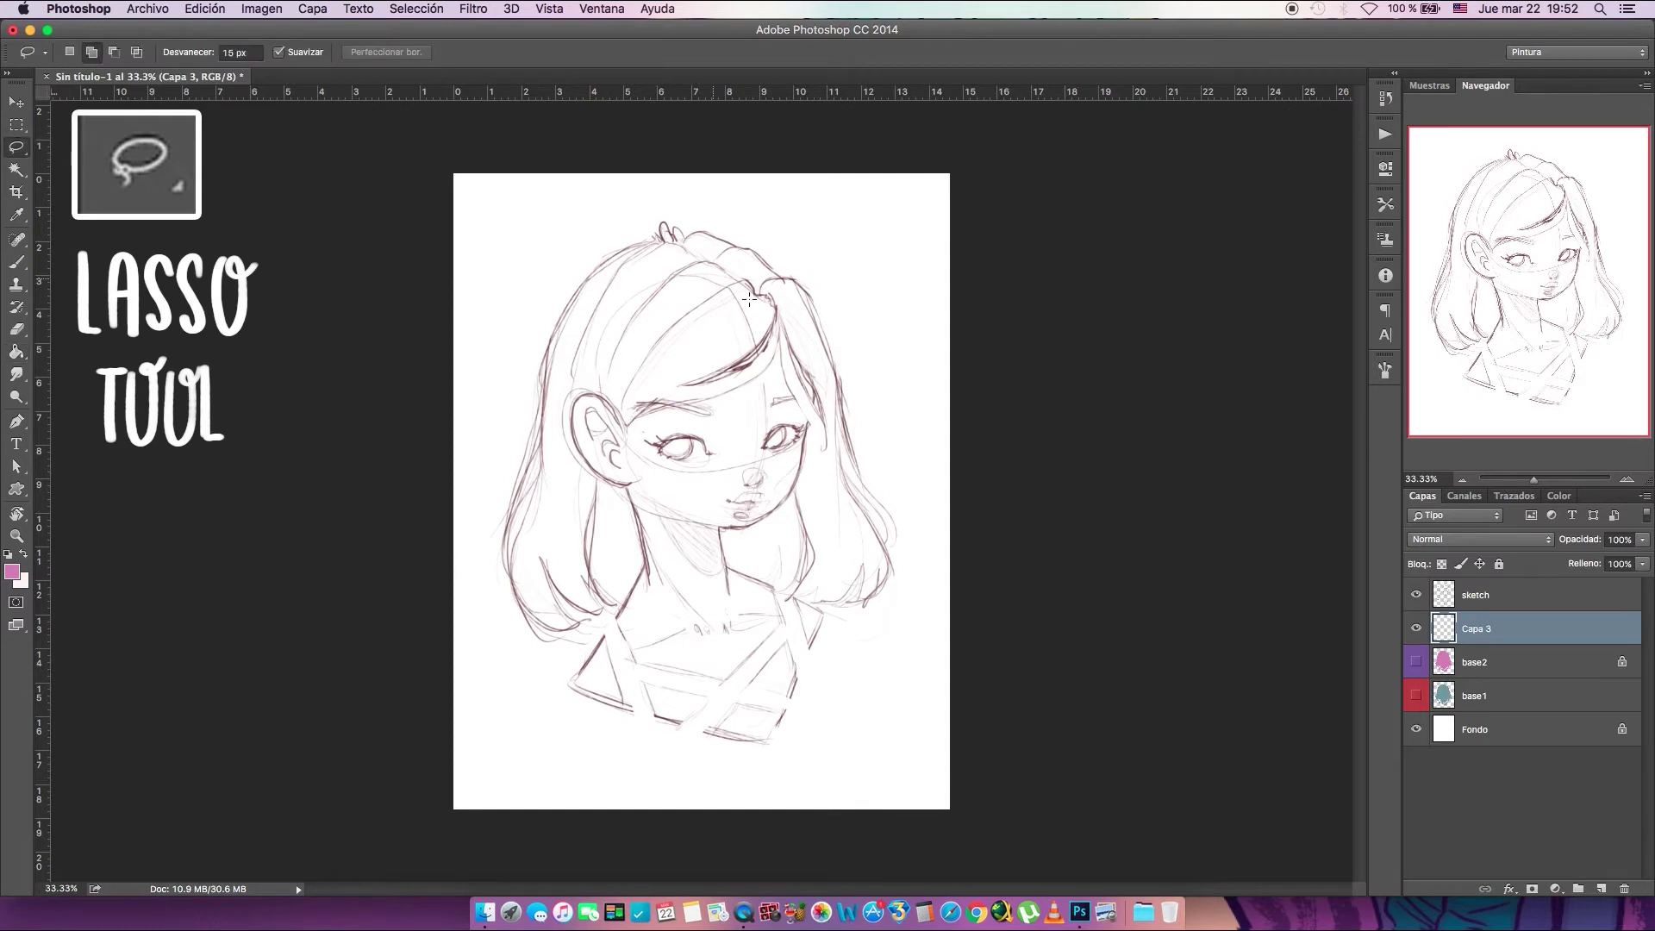
pyautogui.doubleClick(231, 53)
pyautogui.press('Return')
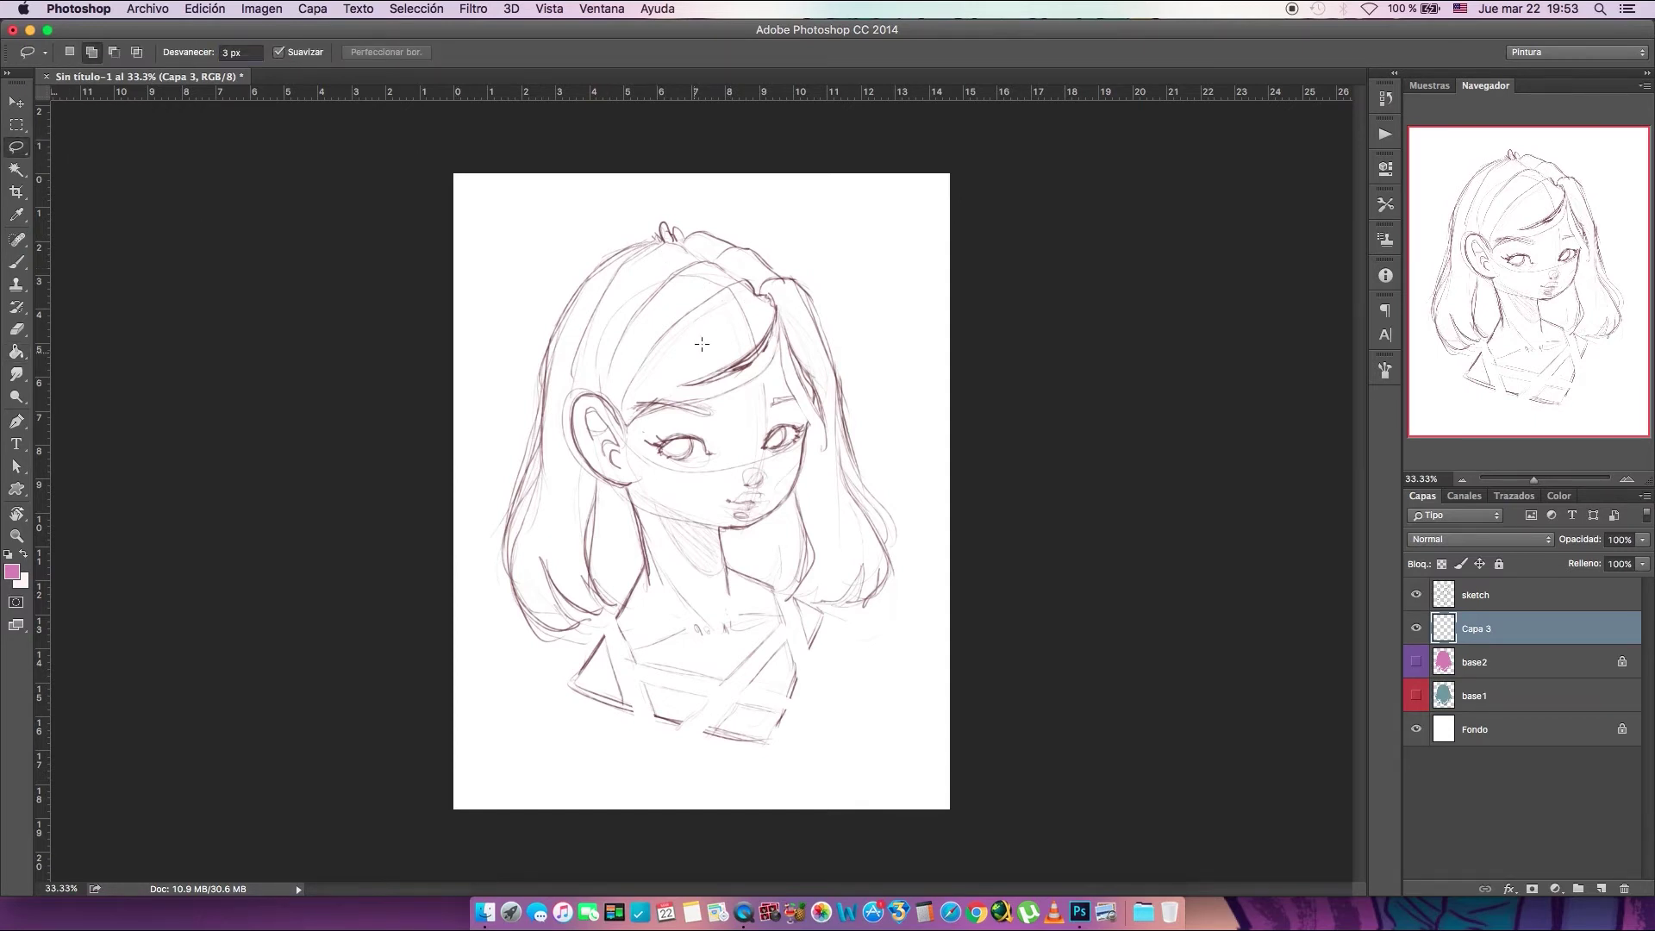
pyautogui.moveTo(663, 238)
pyautogui.mouseDown()
pyautogui.moveTo(608, 260)
pyautogui.moveTo(547, 360)
pyautogui.moveTo(520, 592)
pyautogui.moveTo(549, 626)
pyautogui.moveTo(578, 622)
pyautogui.moveTo(565, 596)
pyautogui.moveTo(604, 611)
pyautogui.moveTo(663, 239)
pyautogui.mouseUp()
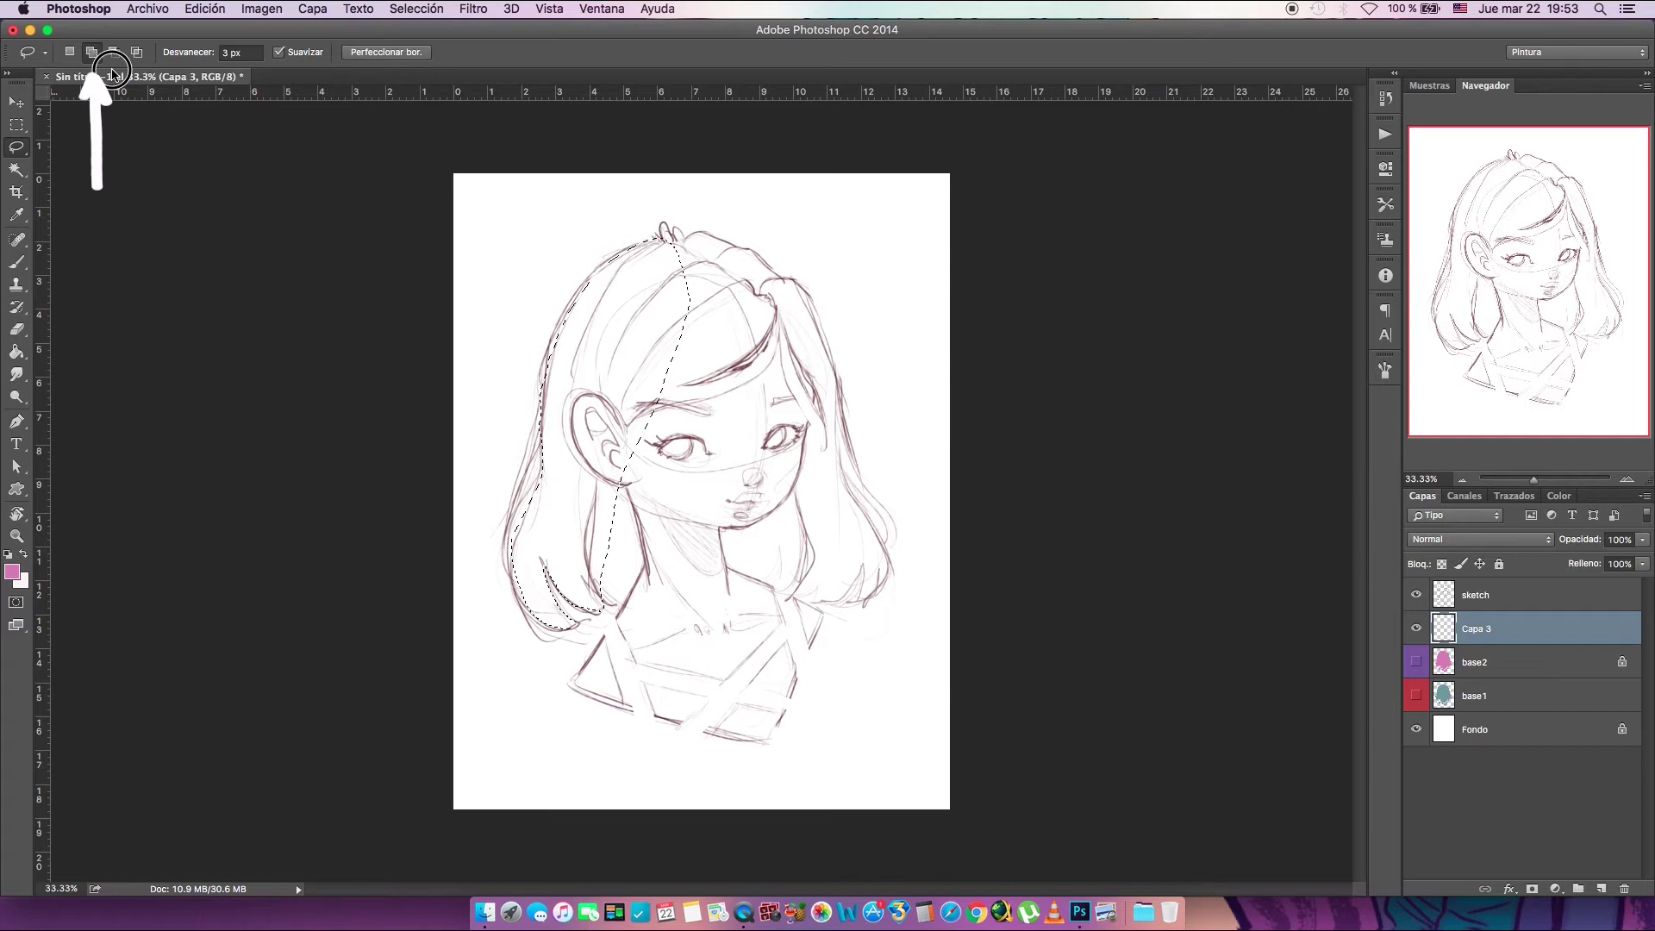
# Add the crown, right side of the hair, face, neck and chest down to the neckline to the lasso selection
pyautogui.click(70, 51)
pyautogui.click(91, 52)
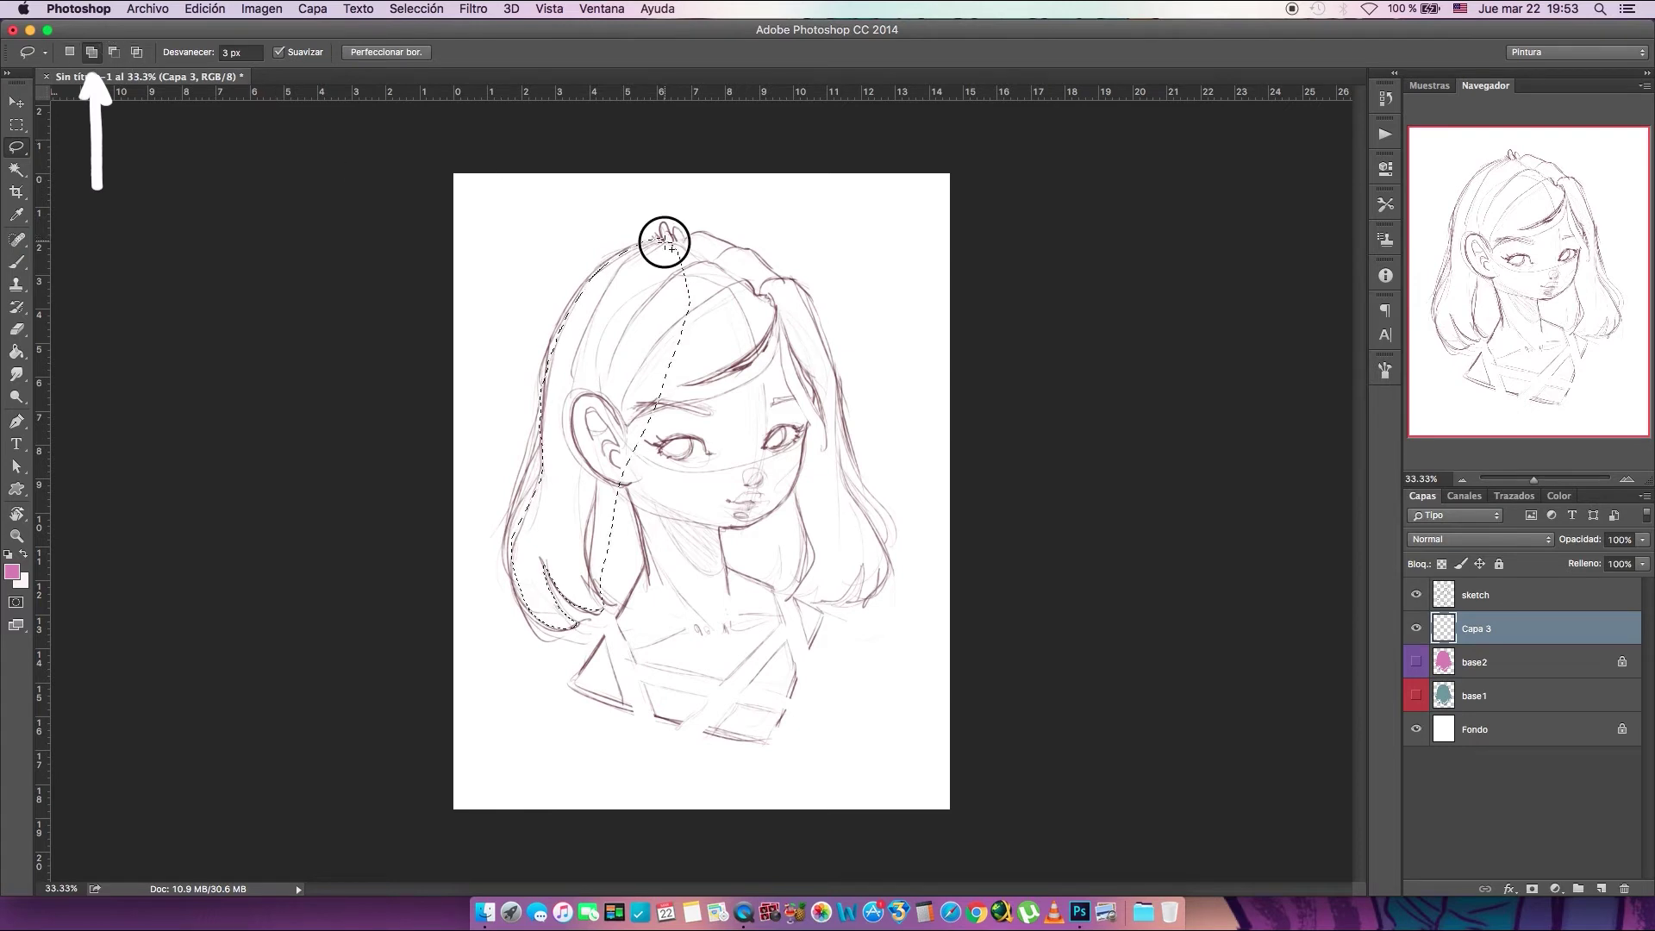
pyautogui.moveTo(680, 246)
pyautogui.mouseDown()
pyautogui.moveTo(771, 285)
pyautogui.moveTo(724, 348)
pyautogui.moveTo(649, 376)
pyautogui.moveTo(707, 232)
pyautogui.moveTo(682, 244)
pyautogui.moveTo(710, 246)
pyautogui.moveTo(691, 248)
pyautogui.moveTo(750, 212)
pyautogui.moveTo(767, 274)
pyautogui.moveTo(743, 250)
pyautogui.moveTo(766, 292)
pyautogui.moveTo(732, 257)
pyautogui.moveTo(794, 278)
pyautogui.moveTo(852, 464)
pyautogui.moveTo(887, 514)
pyautogui.moveTo(884, 553)
pyautogui.moveTo(843, 464)
pyautogui.moveTo(880, 543)
pyautogui.moveTo(882, 577)
pyautogui.moveTo(855, 600)
pyautogui.moveTo(857, 571)
pyautogui.moveTo(797, 602)
pyautogui.moveTo(685, 357)
pyautogui.moveTo(775, 297)
pyautogui.moveTo(814, 352)
pyautogui.mouseUp()
pyautogui.moveTo(790, 348)
pyautogui.mouseDown()
pyautogui.moveTo(756, 309)
pyautogui.moveTo(786, 290)
pyautogui.moveTo(836, 345)
pyautogui.mouseUp()
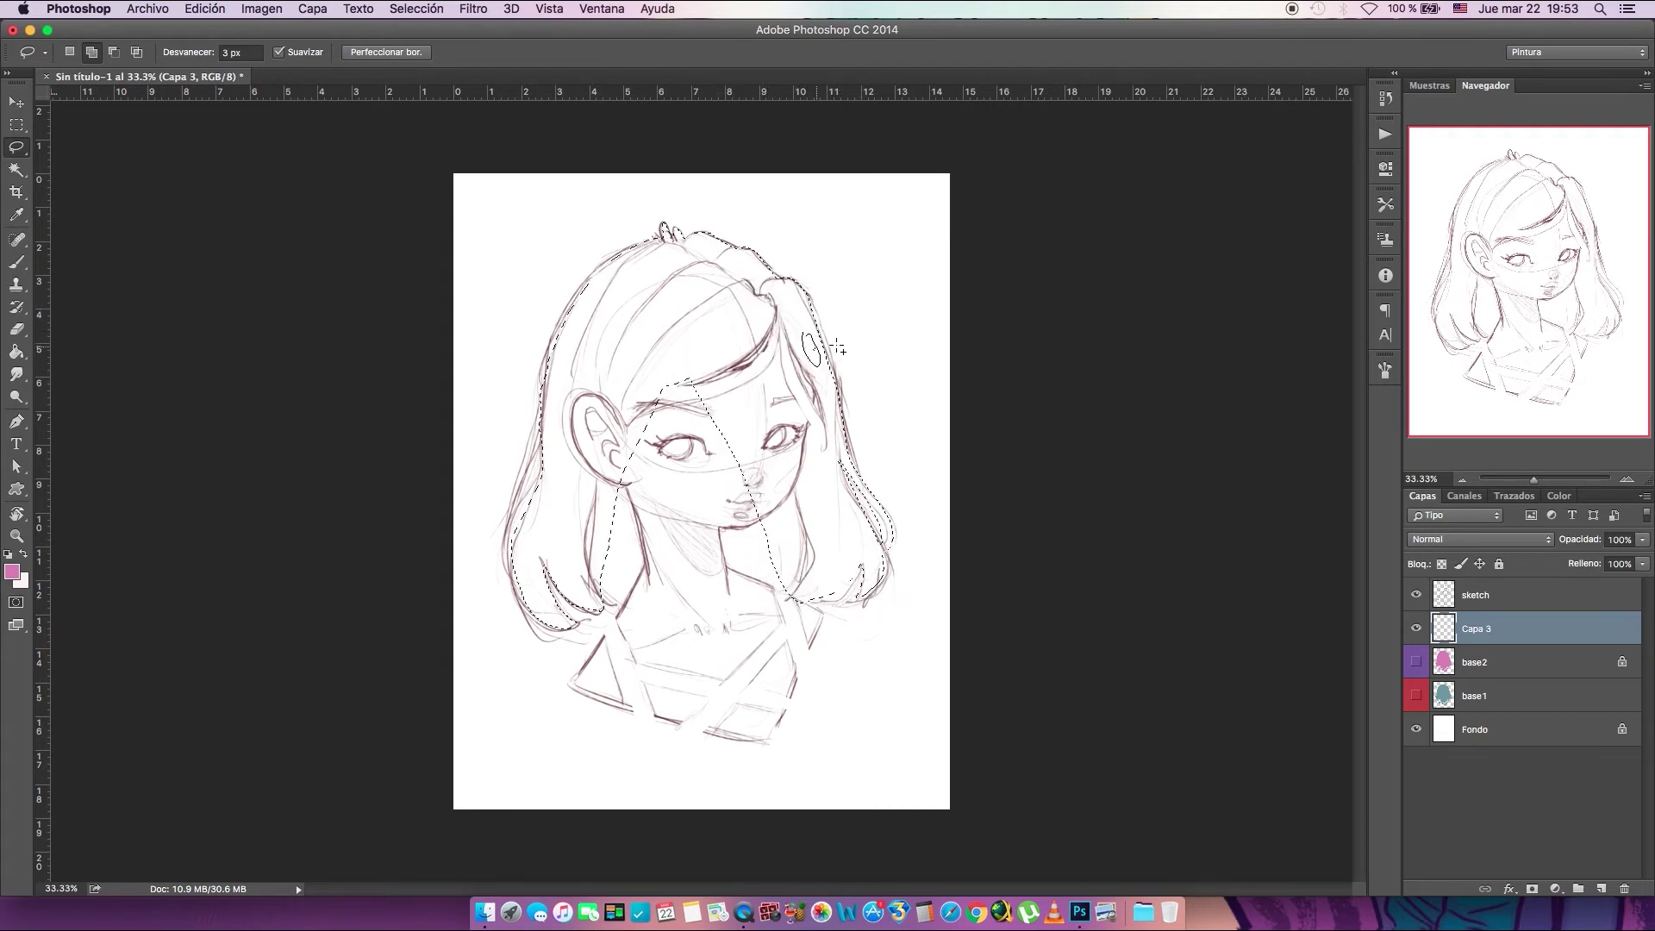
pyautogui.moveTo(851, 596)
pyautogui.mouseDown()
pyautogui.moveTo(820, 596)
pyautogui.moveTo(883, 548)
pyautogui.moveTo(849, 465)
pyautogui.moveTo(810, 646)
pyautogui.moveTo(852, 597)
pyautogui.moveTo(857, 478)
pyautogui.moveTo(698, 345)
pyautogui.moveTo(627, 612)
pyautogui.moveTo(810, 589)
pyautogui.mouseUp()
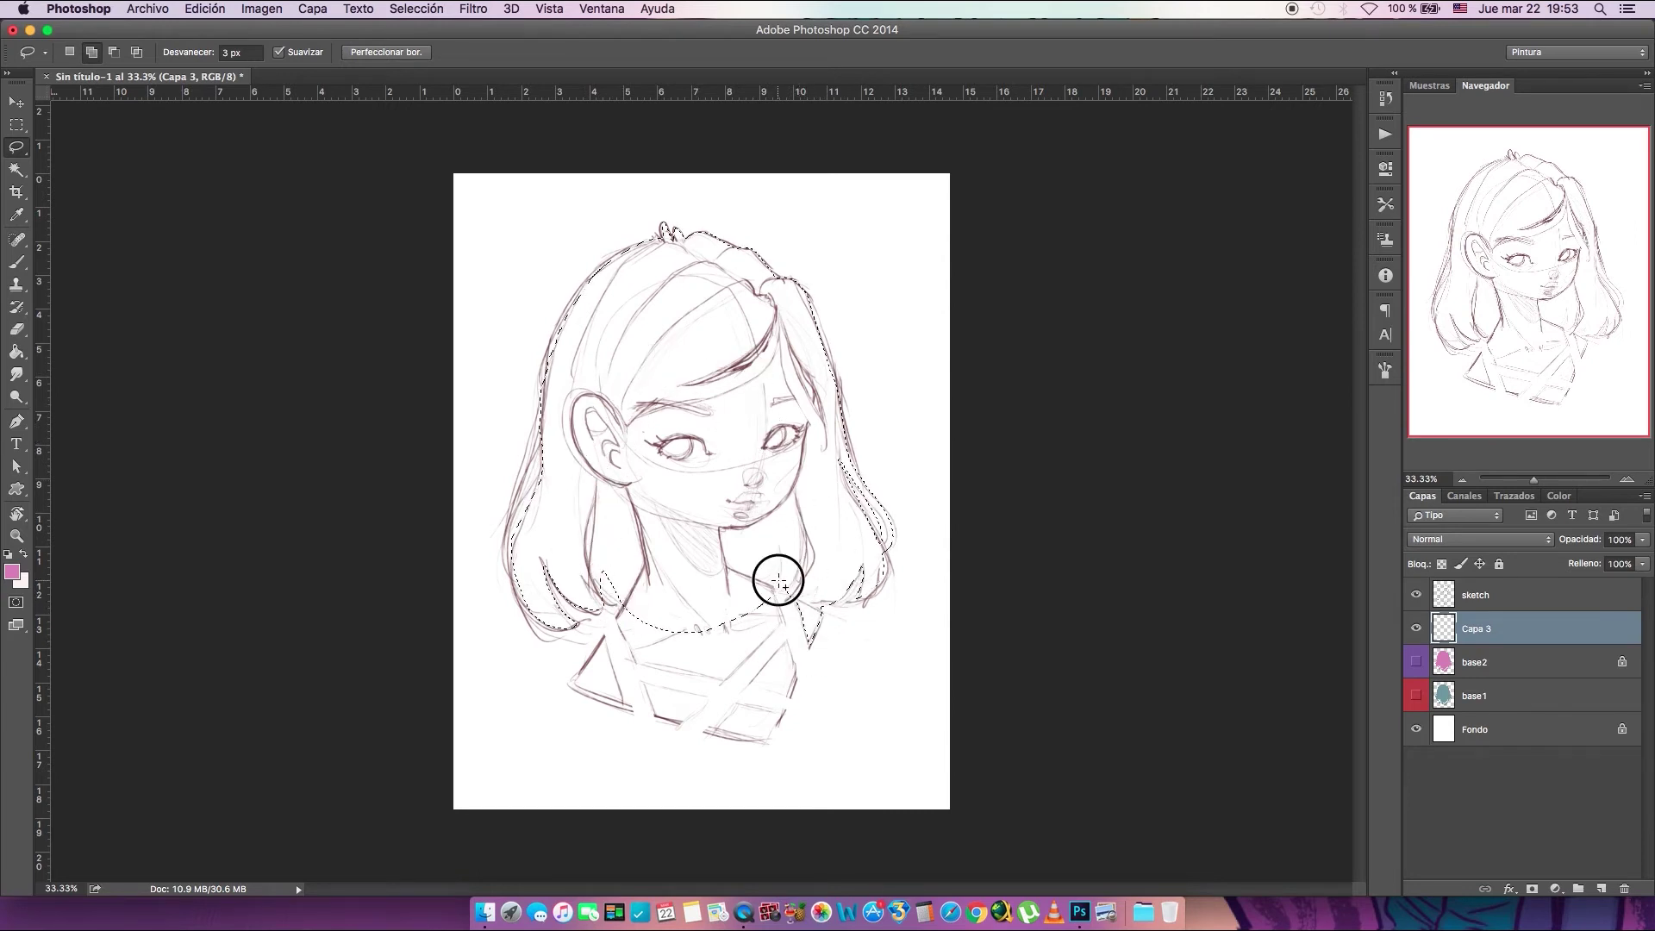
pyautogui.moveTo(753, 655)
pyautogui.mouseDown()
pyautogui.moveTo(687, 665)
pyautogui.moveTo(624, 634)
pyautogui.mouseUp()
# Add the four dress shapes below the neckline to the selection with the Polygonal Lasso, returning to the regular Lasso
pyautogui.click(17, 146)
pyautogui.click(95, 161)
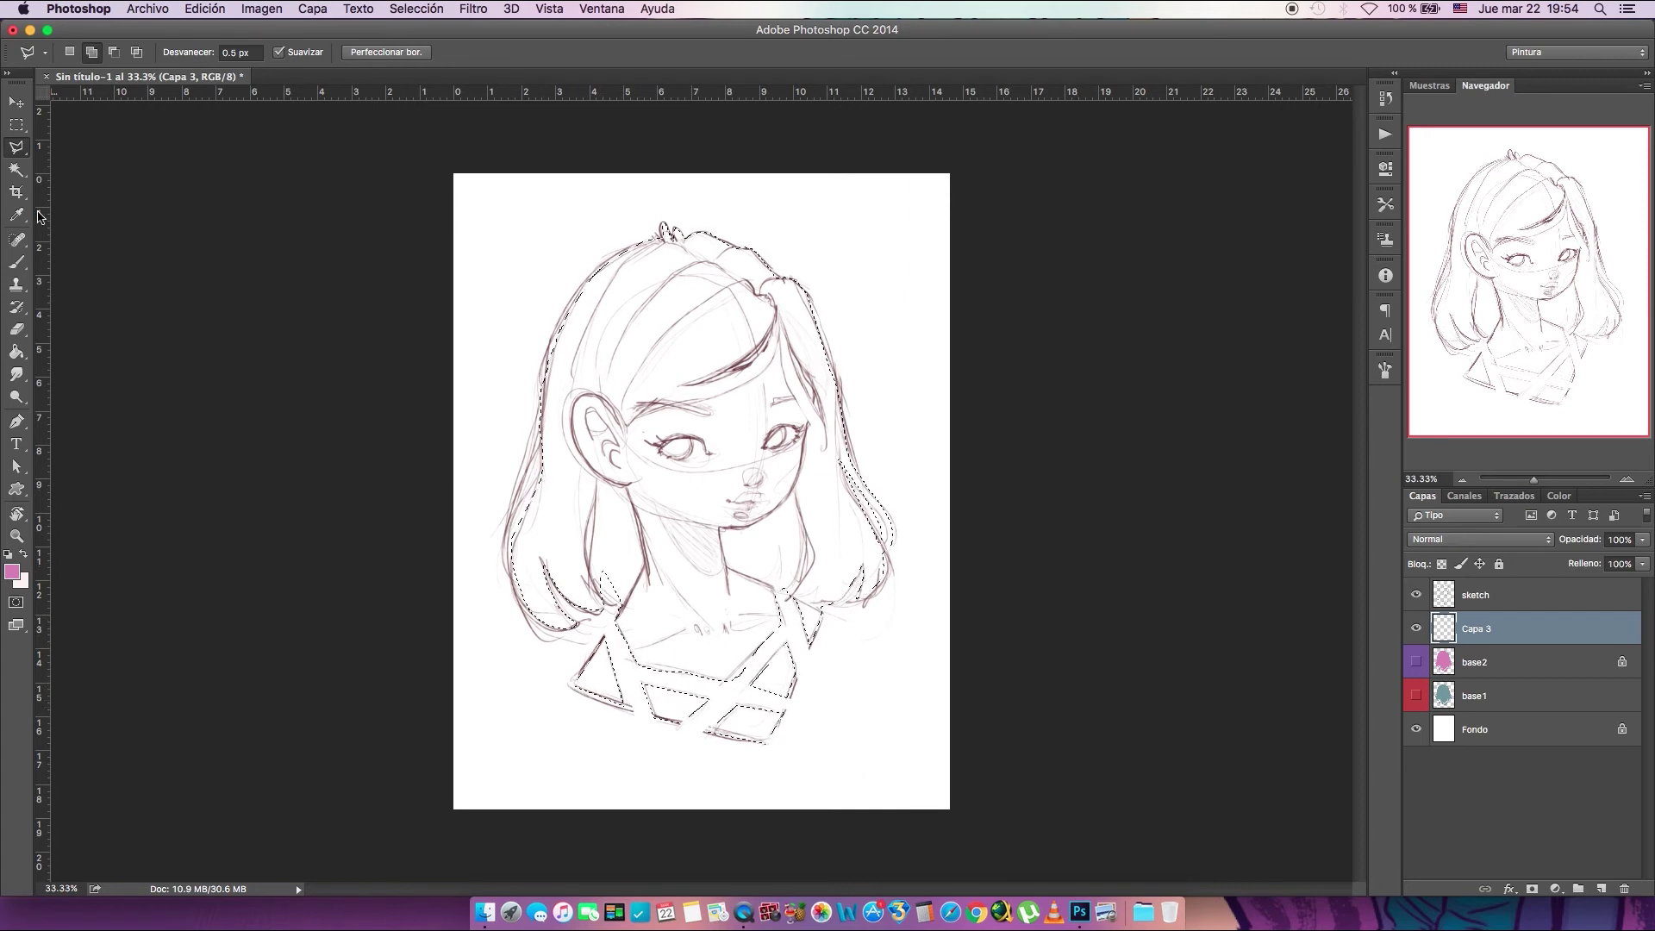
pyautogui.click(17, 147)
pyautogui.click(95, 142)
# Fill the selected figure on Capa 3 with a green of hue 128 and clear the selection
pyautogui.click(16, 352)
pyautogui.click(14, 570)
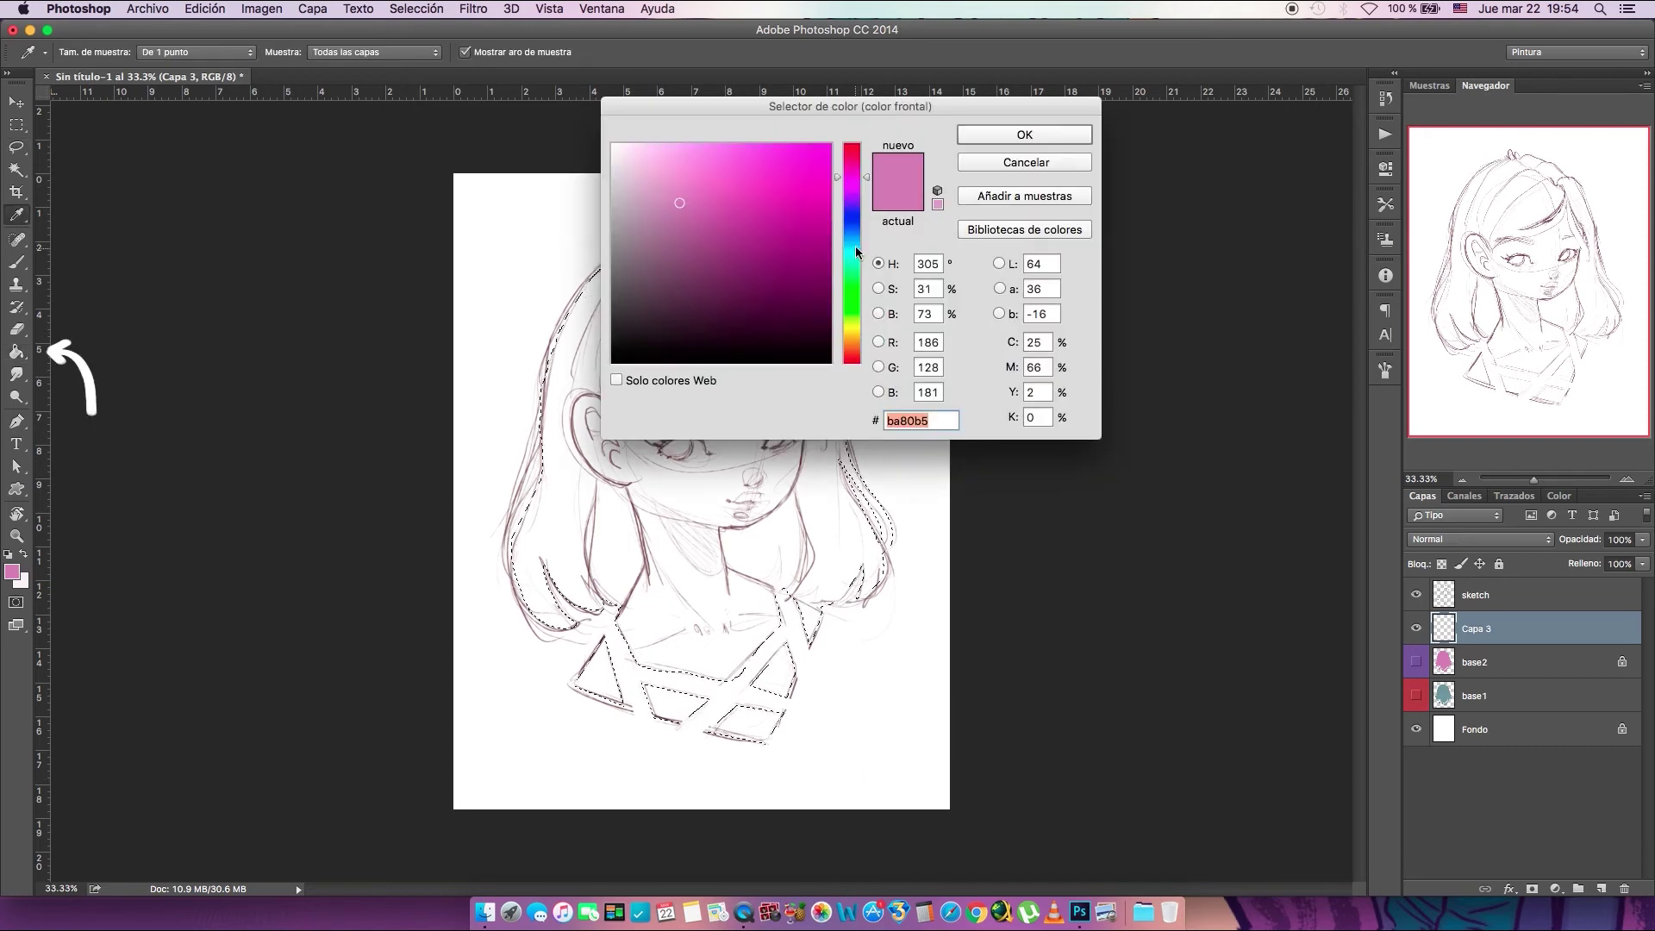
pyautogui.moveTo(865, 179); pyautogui.dragTo(865, 282)
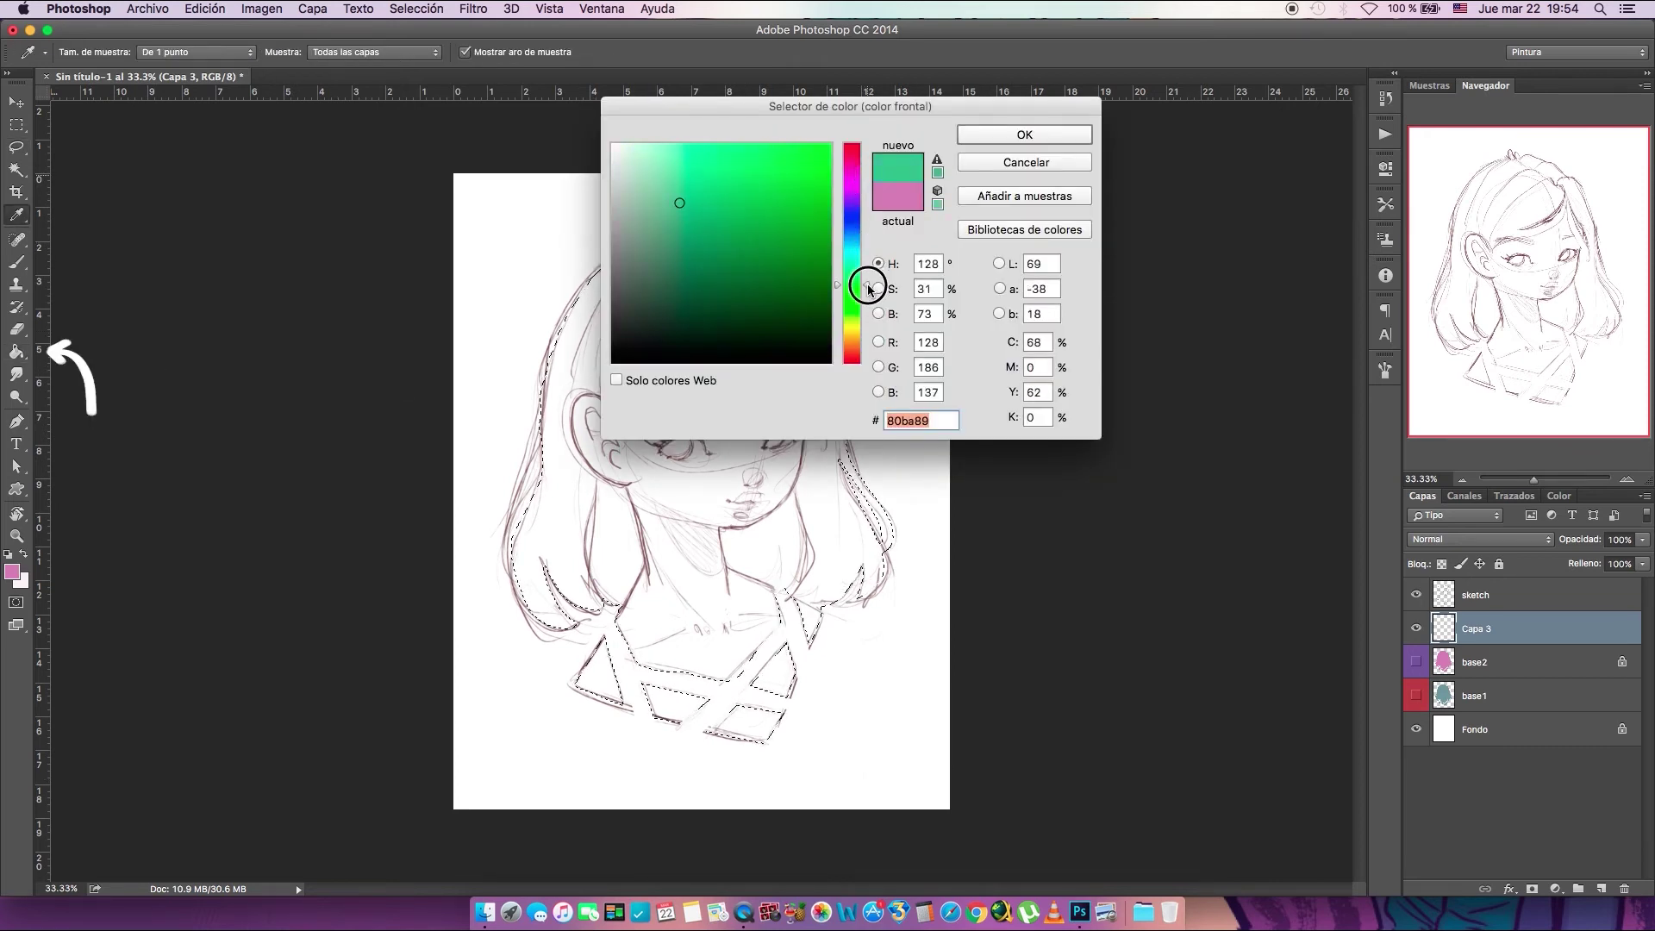
pyautogui.click(1004, 138)
pyautogui.click(832, 431)
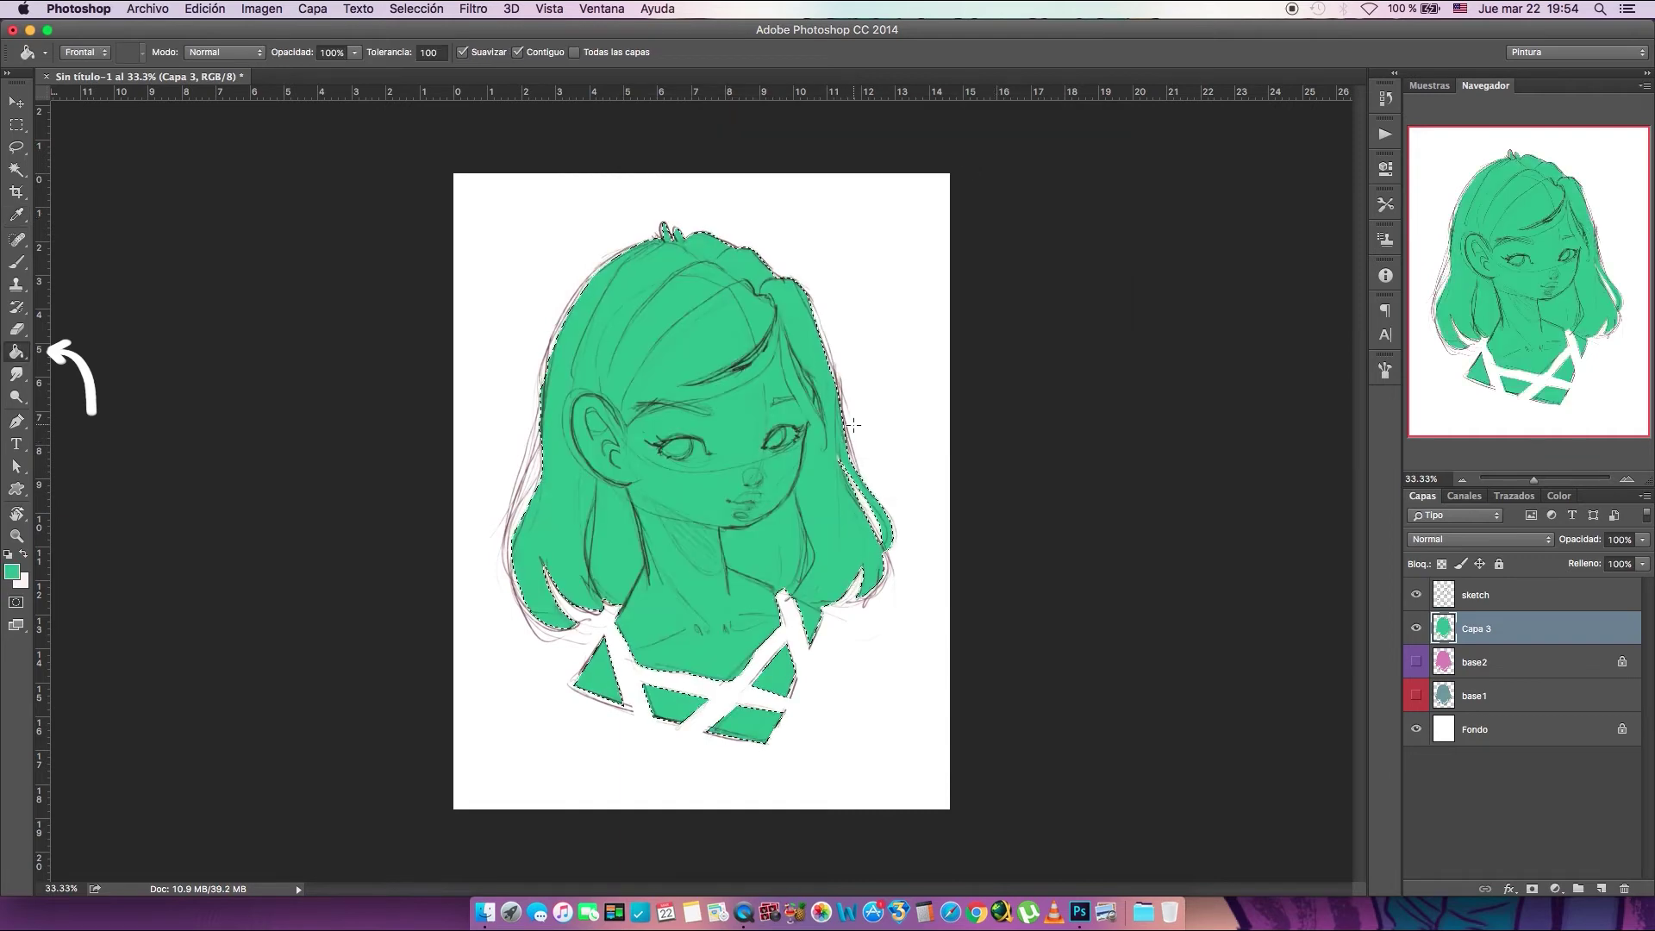
pyautogui.press('super+d')
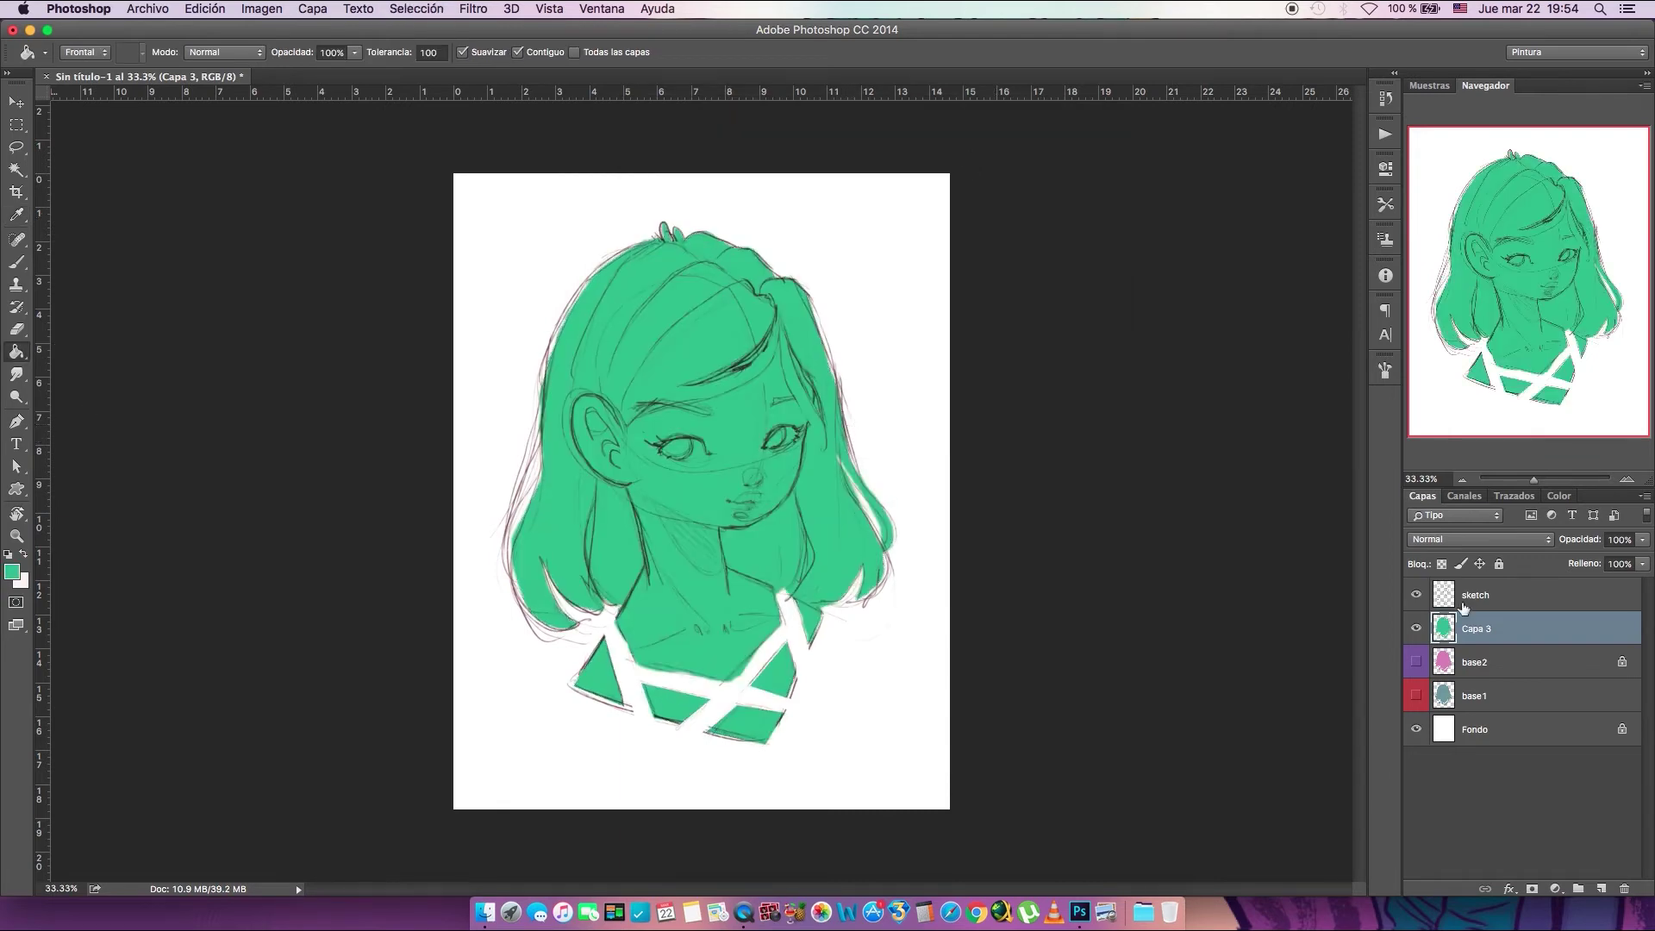
# Lasso the missing strand along the left edge of the hair, fill it with the same green and deselect
pyautogui.press('l')
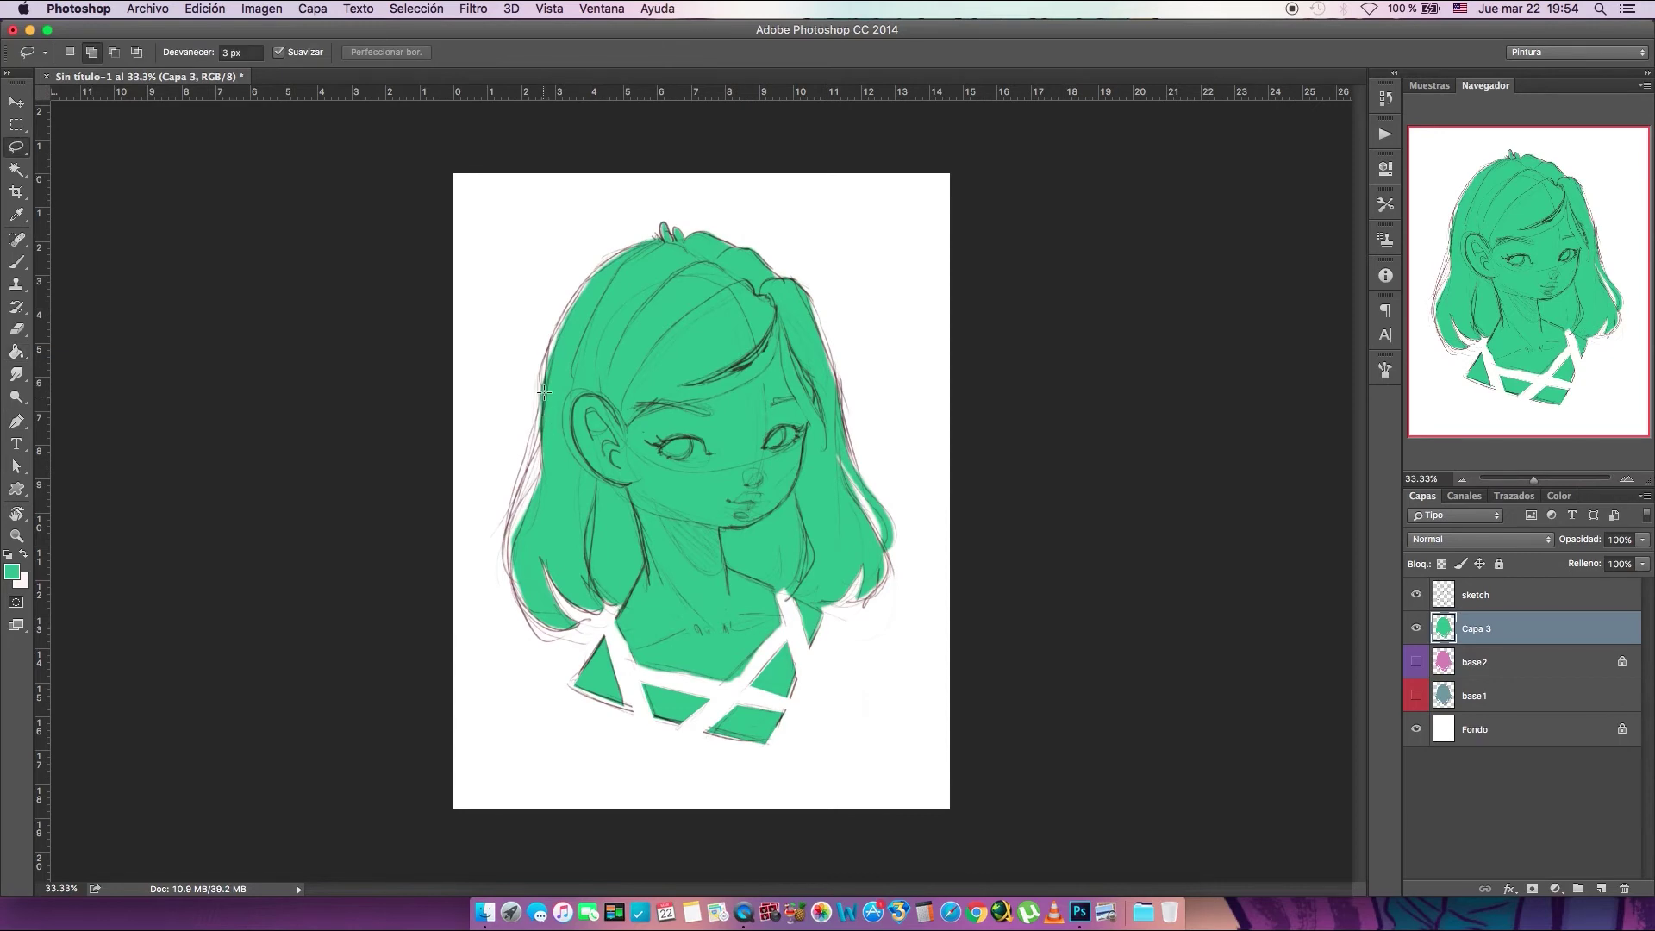
pyautogui.moveTo(543, 393)
pyautogui.mouseDown()
pyautogui.moveTo(507, 513)
pyautogui.moveTo(509, 562)
pyautogui.moveTo(556, 441)
pyautogui.moveTo(546, 405)
pyautogui.mouseUp()
pyautogui.click(29, 356)
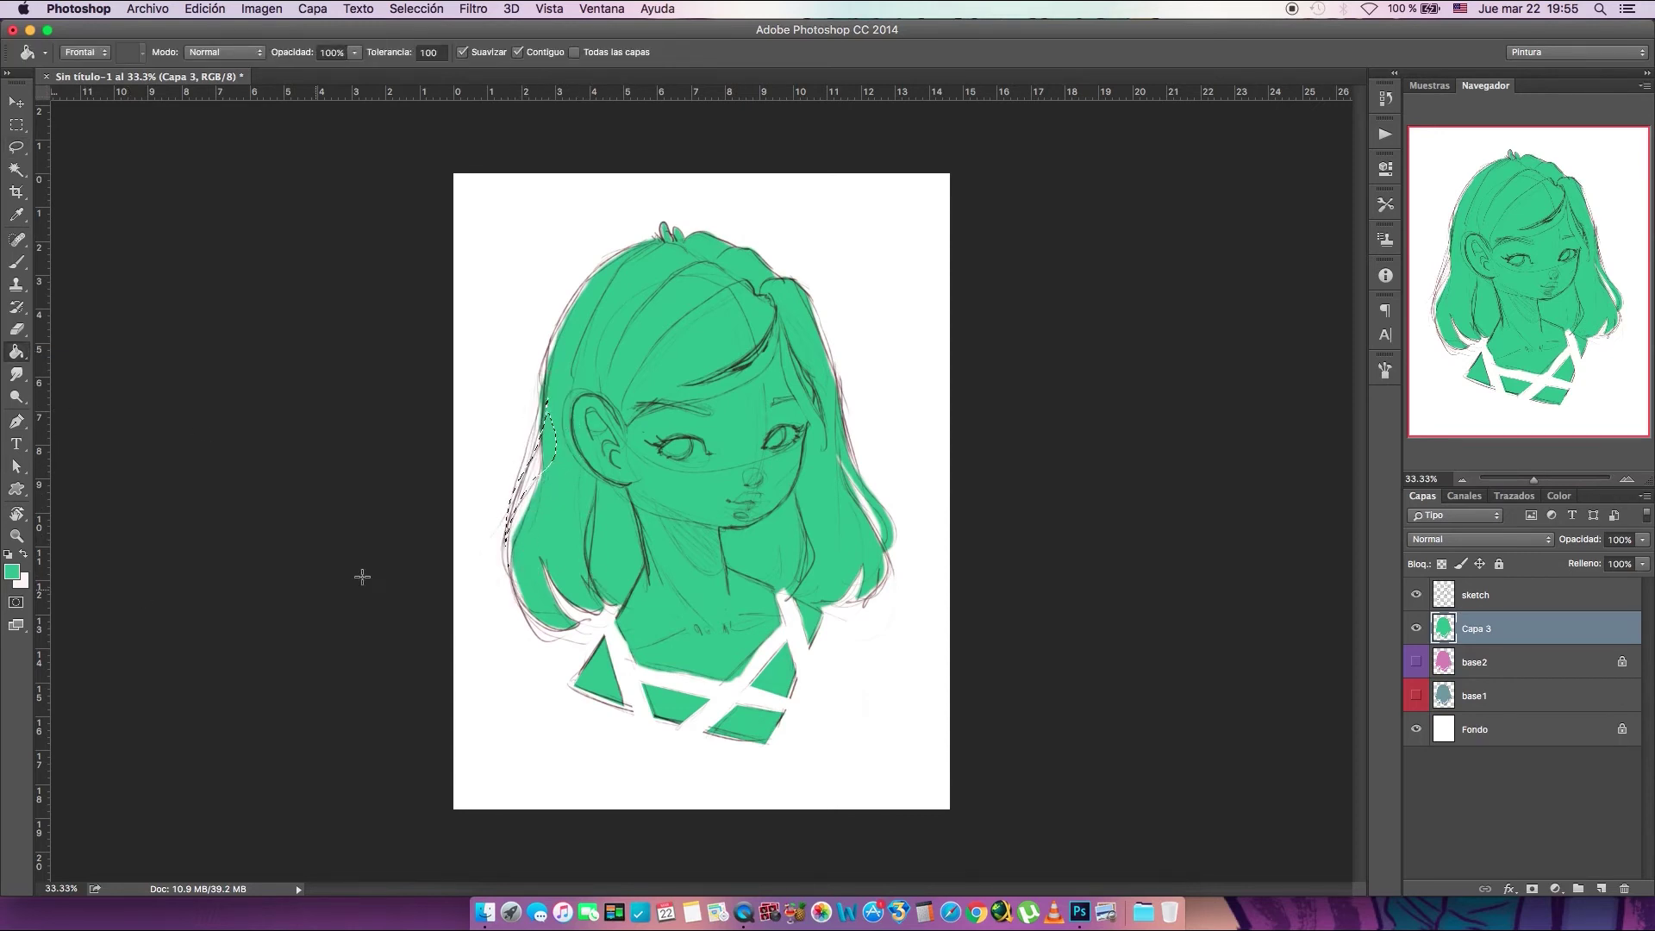
pyautogui.click(546, 508)
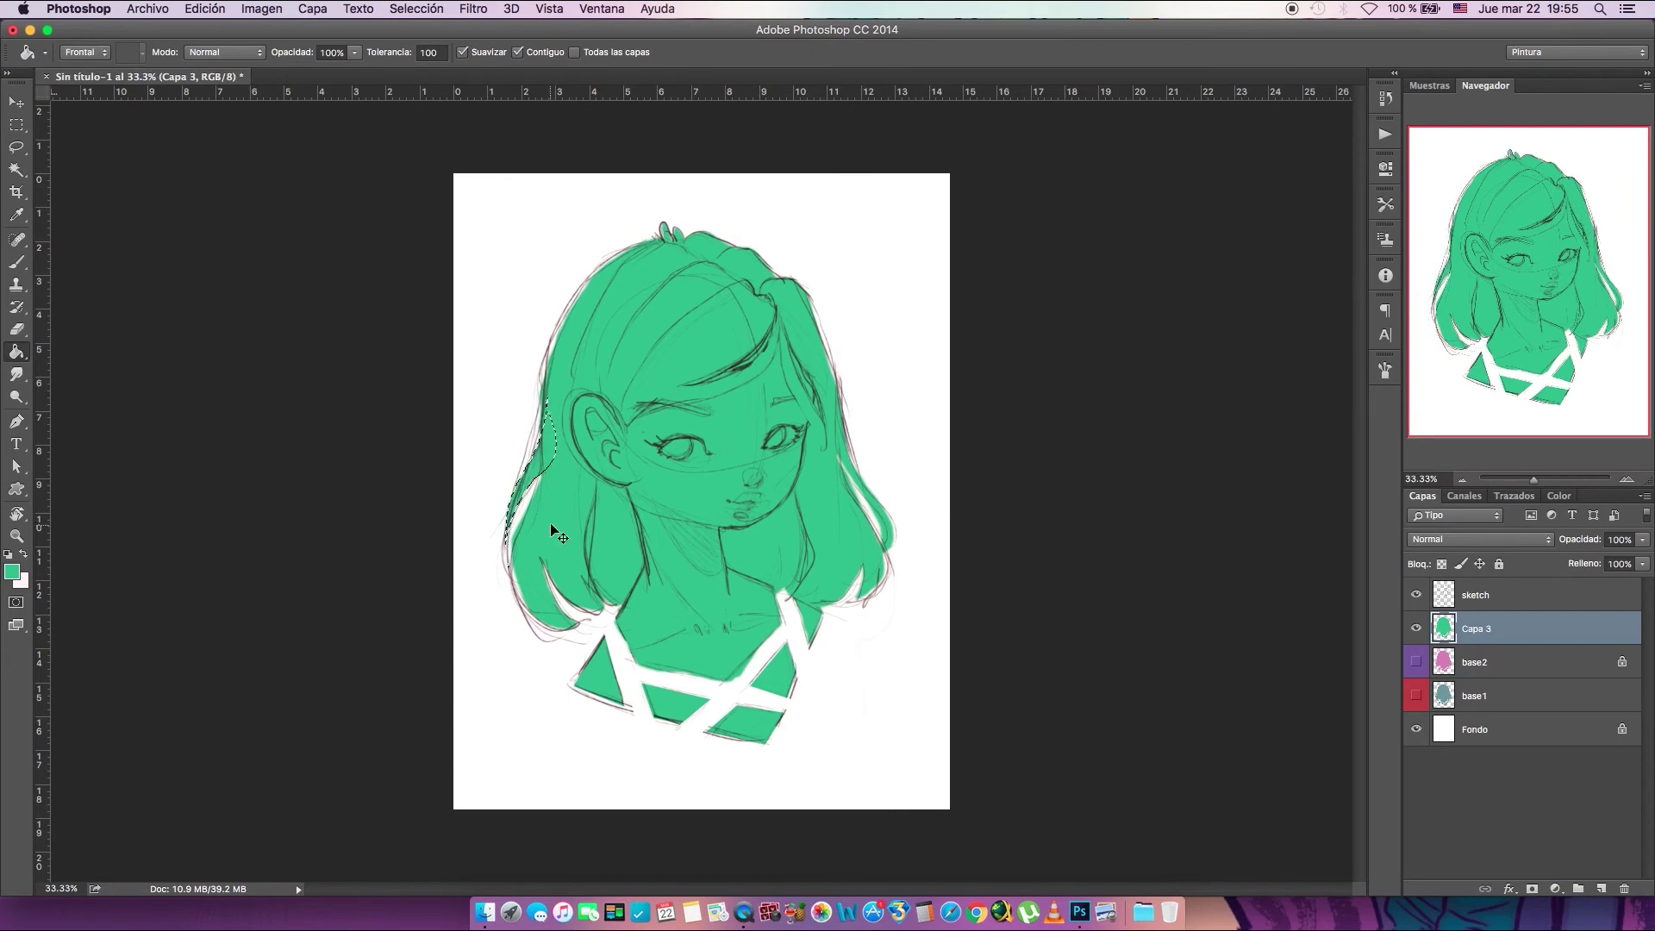
pyautogui.press('super+d')
# Hide the green layer Capa 3 and add a new empty layer above it
pyautogui.click(1416, 628)
pyautogui.click(1416, 629)
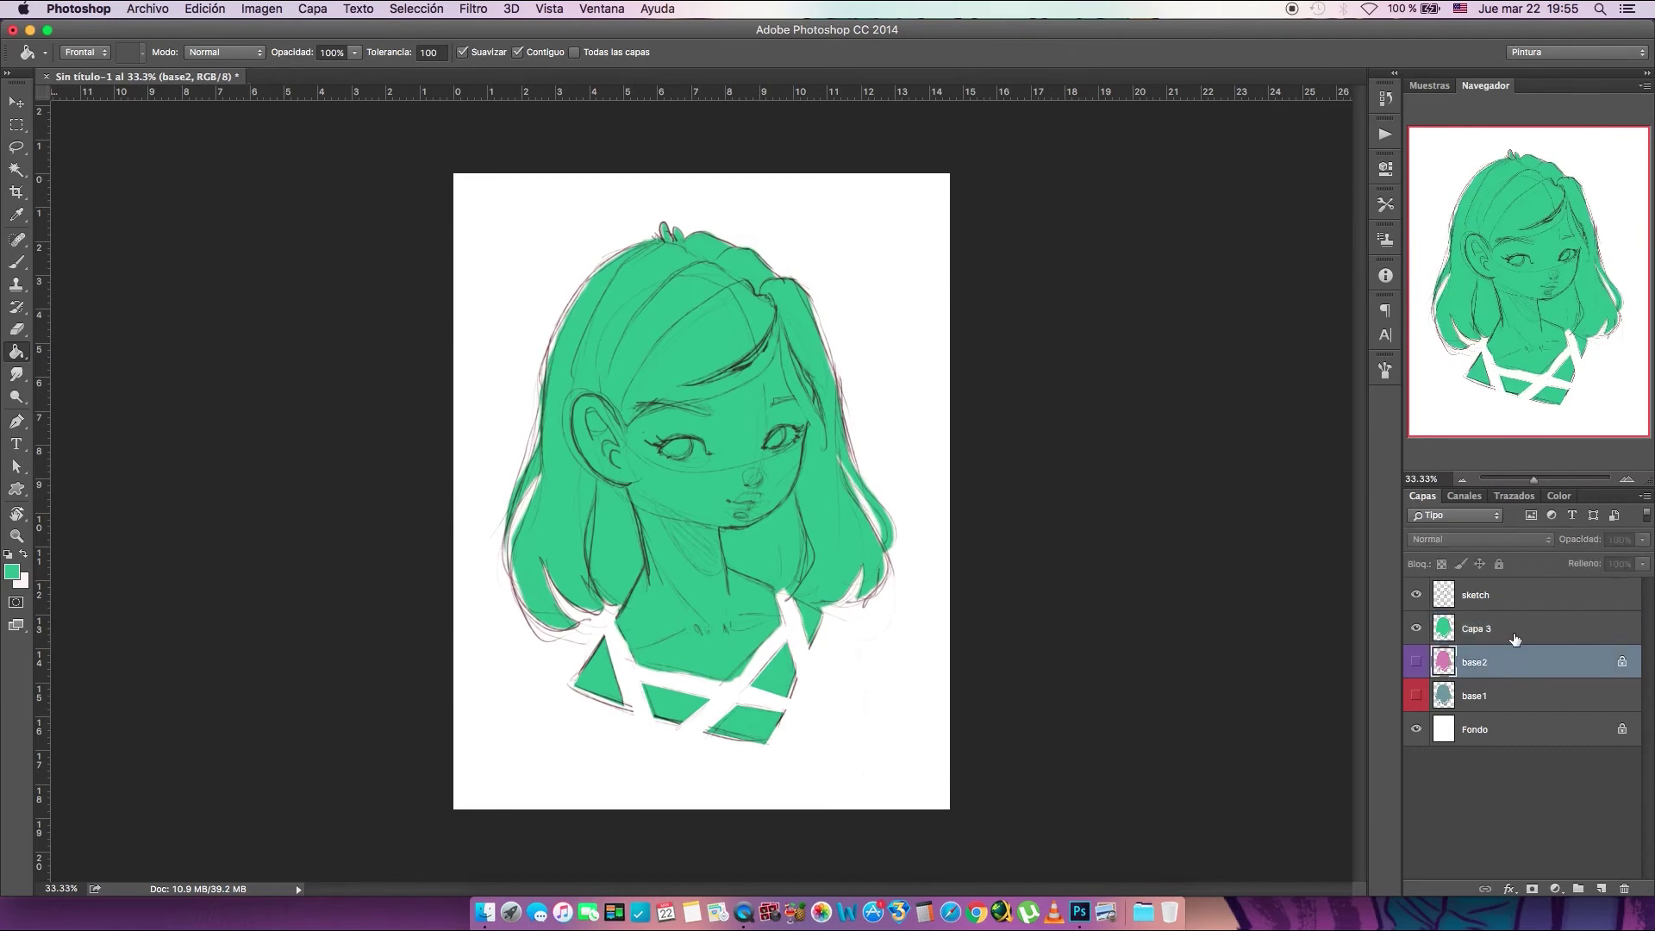
pyautogui.click(1601, 888)
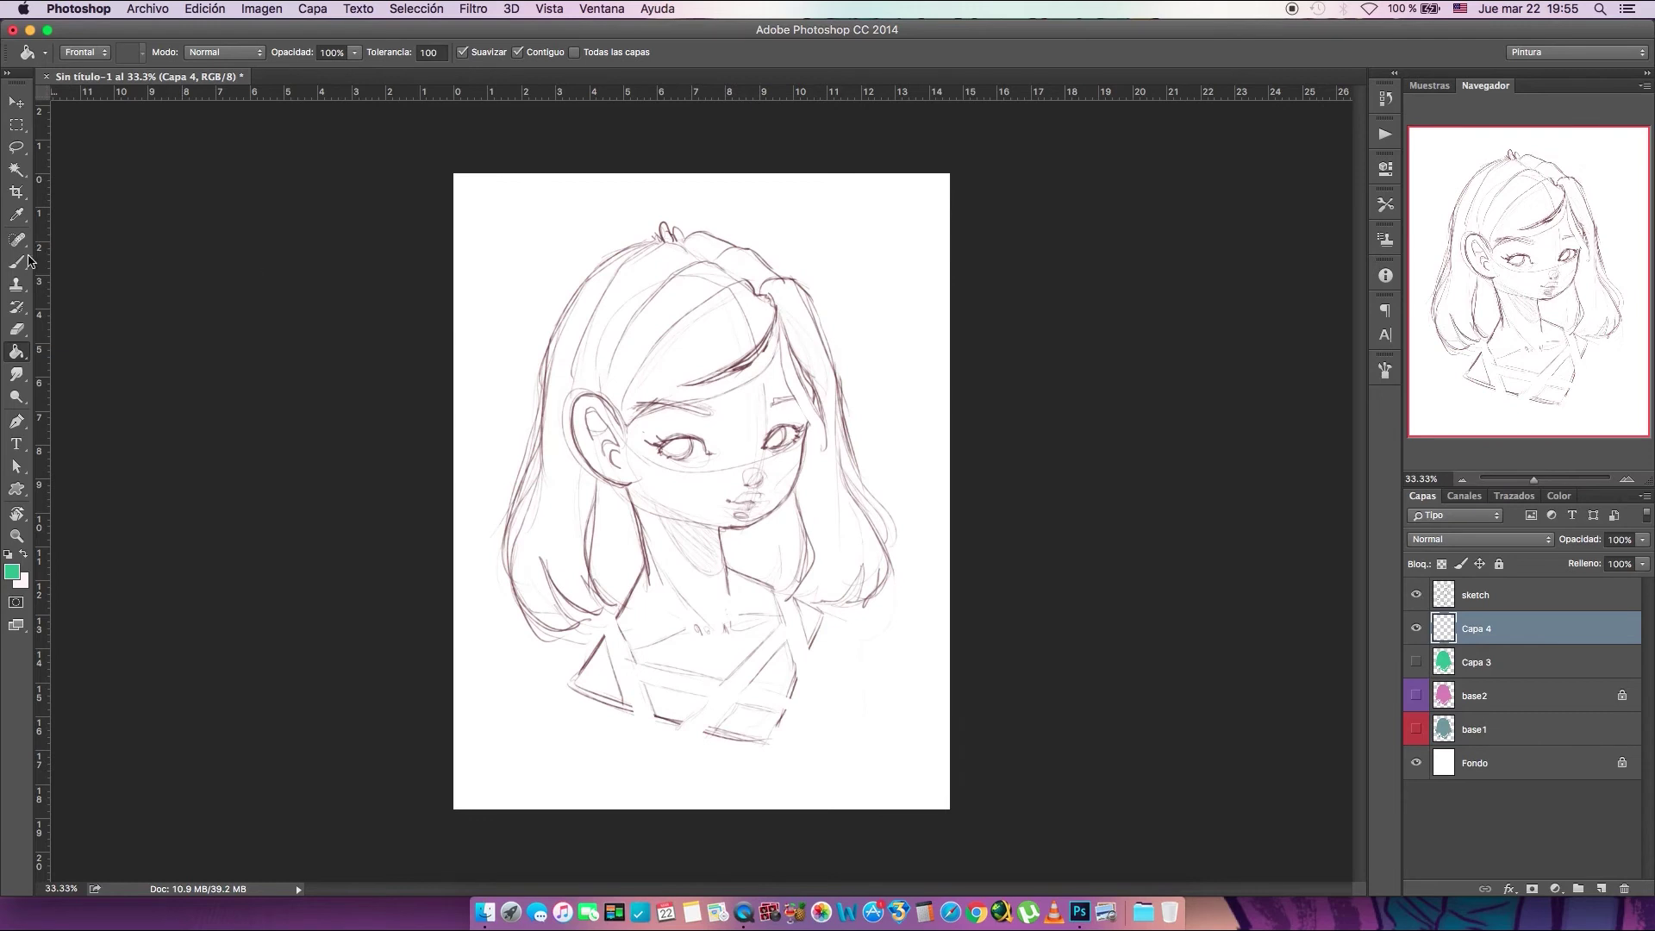
# Set up the Brush tool with the sketching brush preset and the dark mauve colour sampled from the sketch's hair line
pyautogui.click(29, 259)
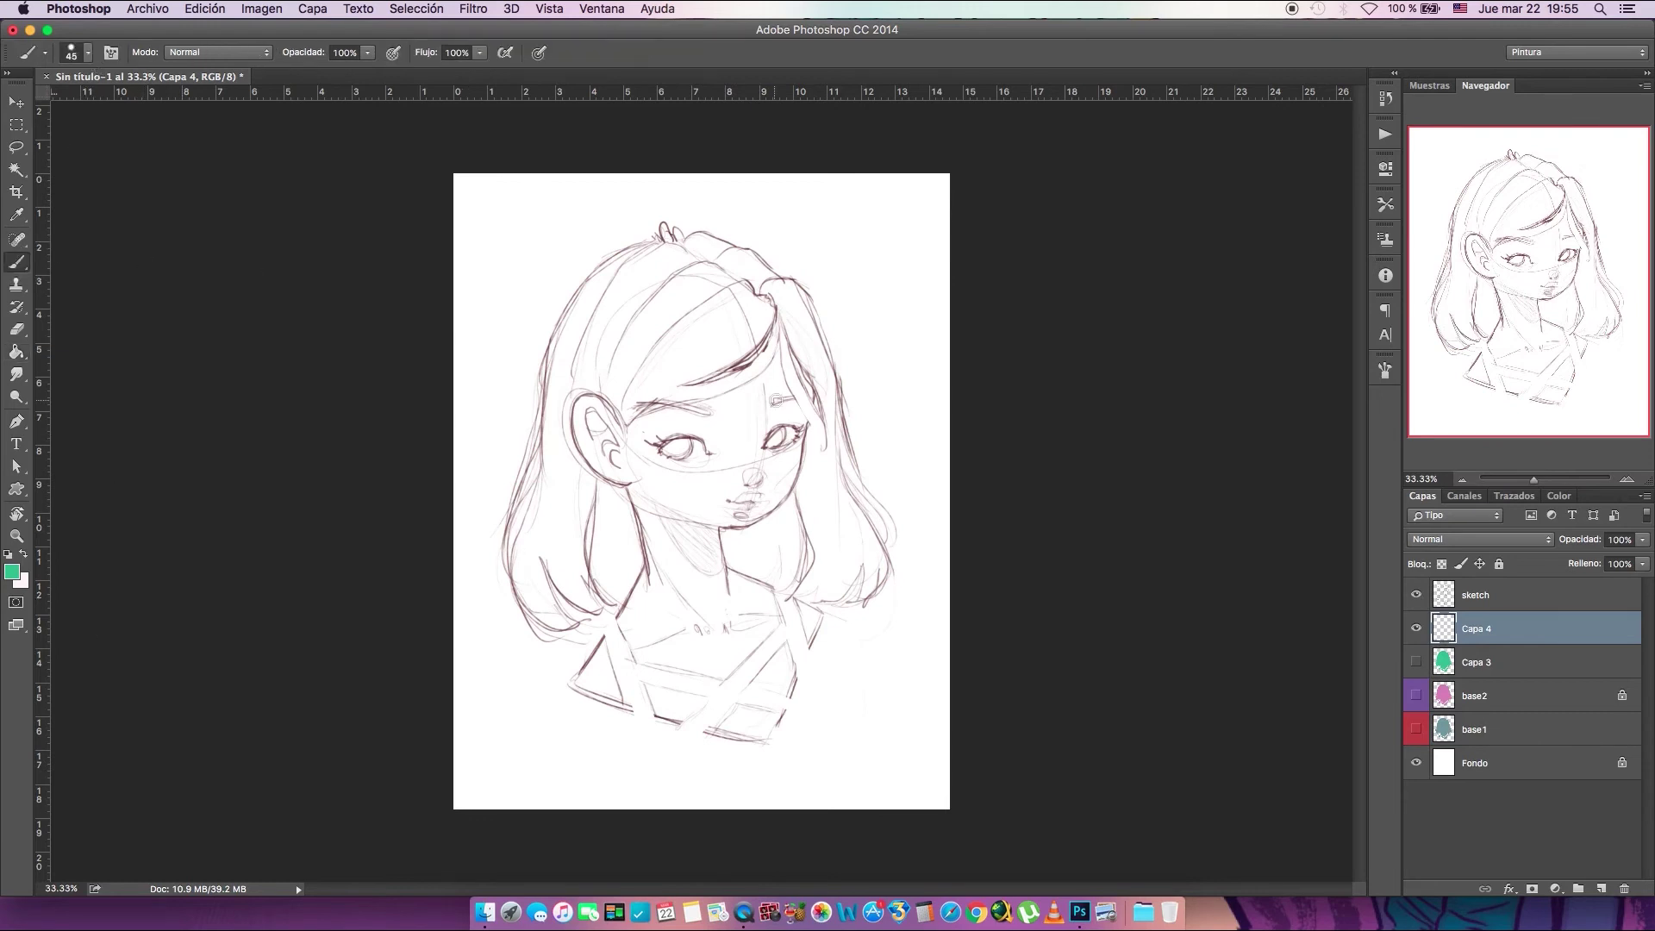
pyautogui.keyDown('alt'); pyautogui.click(750, 365); pyautogui.keyUp('alt')
pyautogui.keyDown('alt'); pyautogui.click(741, 362); pyautogui.keyUp('alt')
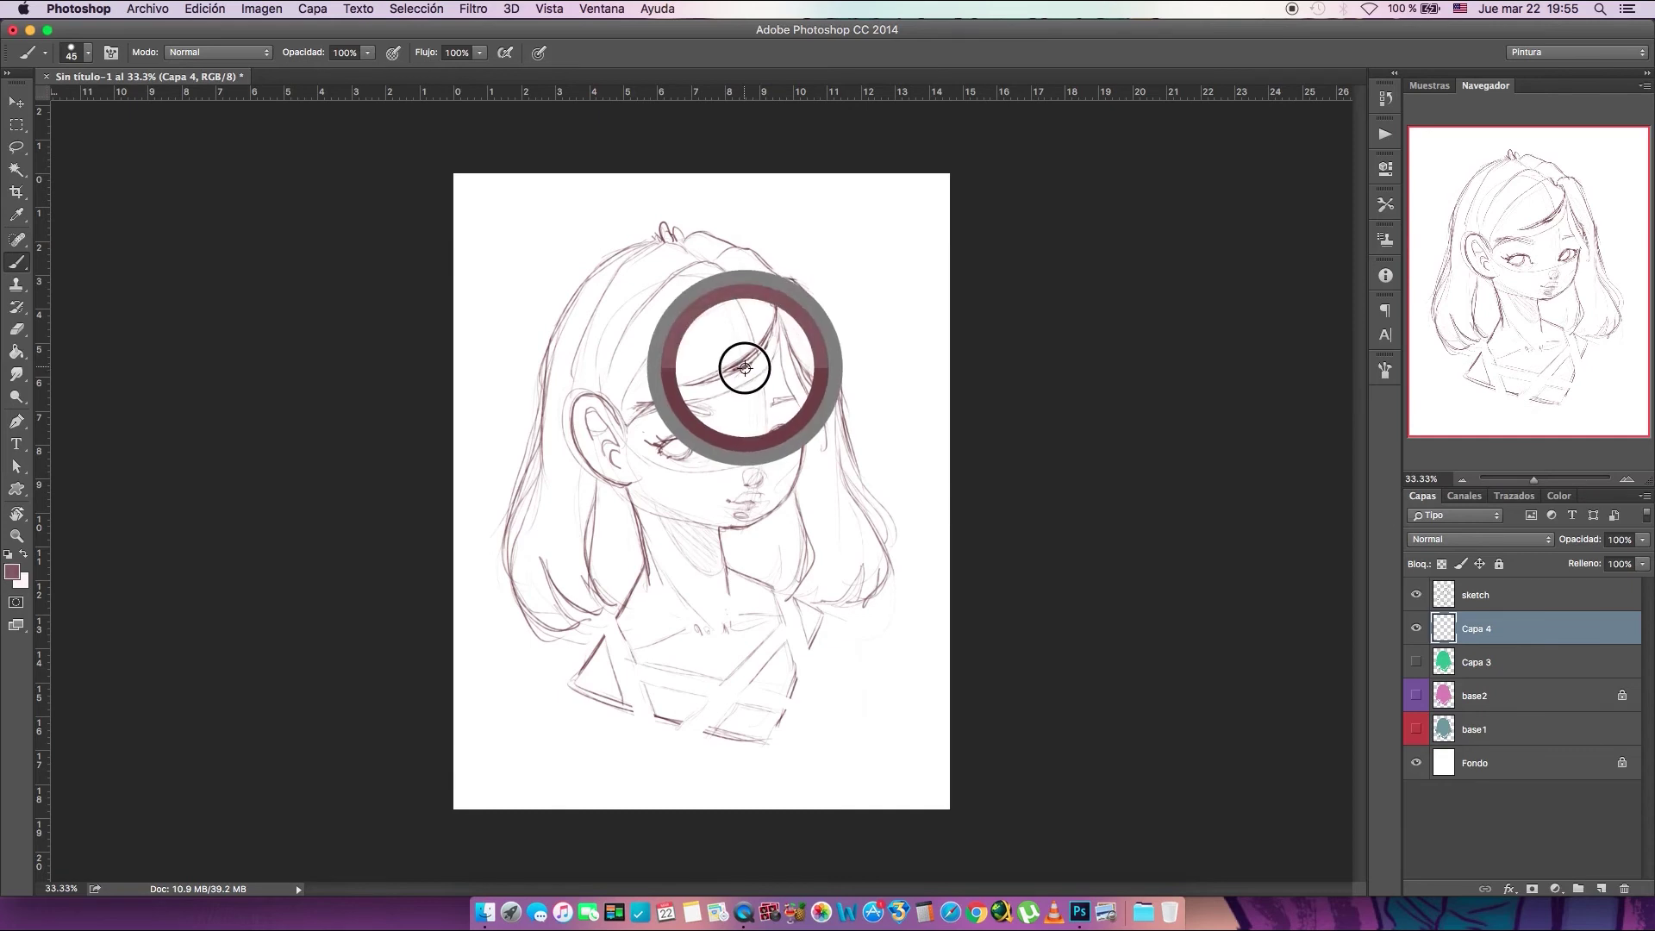
pyautogui.click(87, 52)
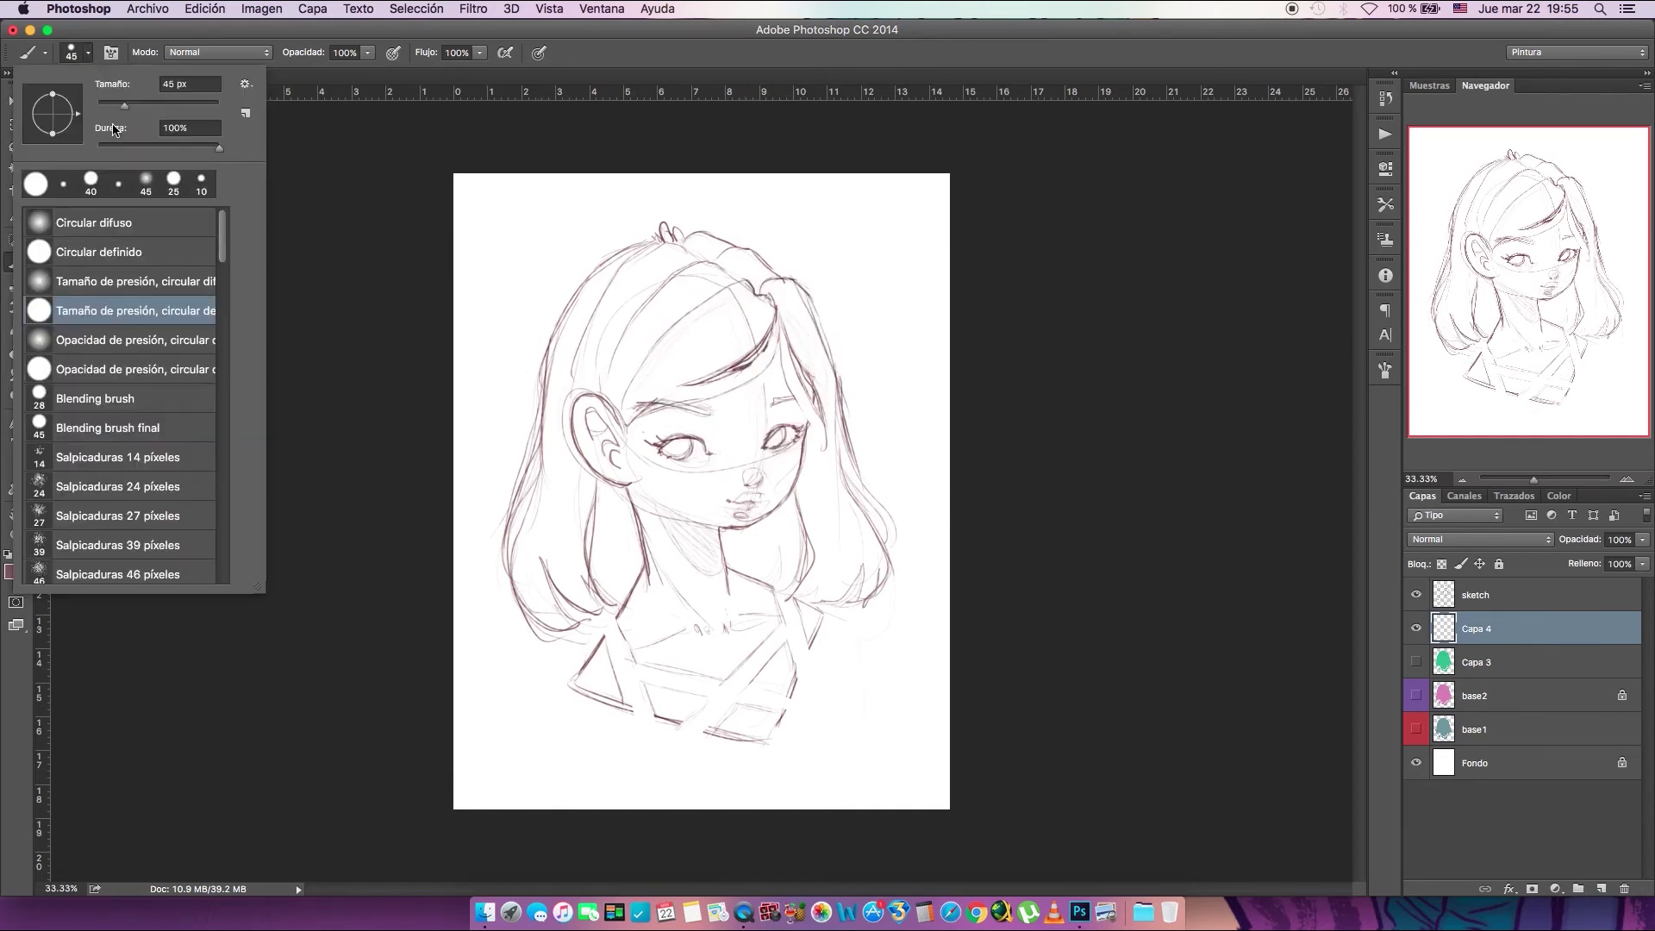
pyautogui.moveTo(221, 235); pyautogui.dragTo(227, 376)
pyautogui.click(184, 425)
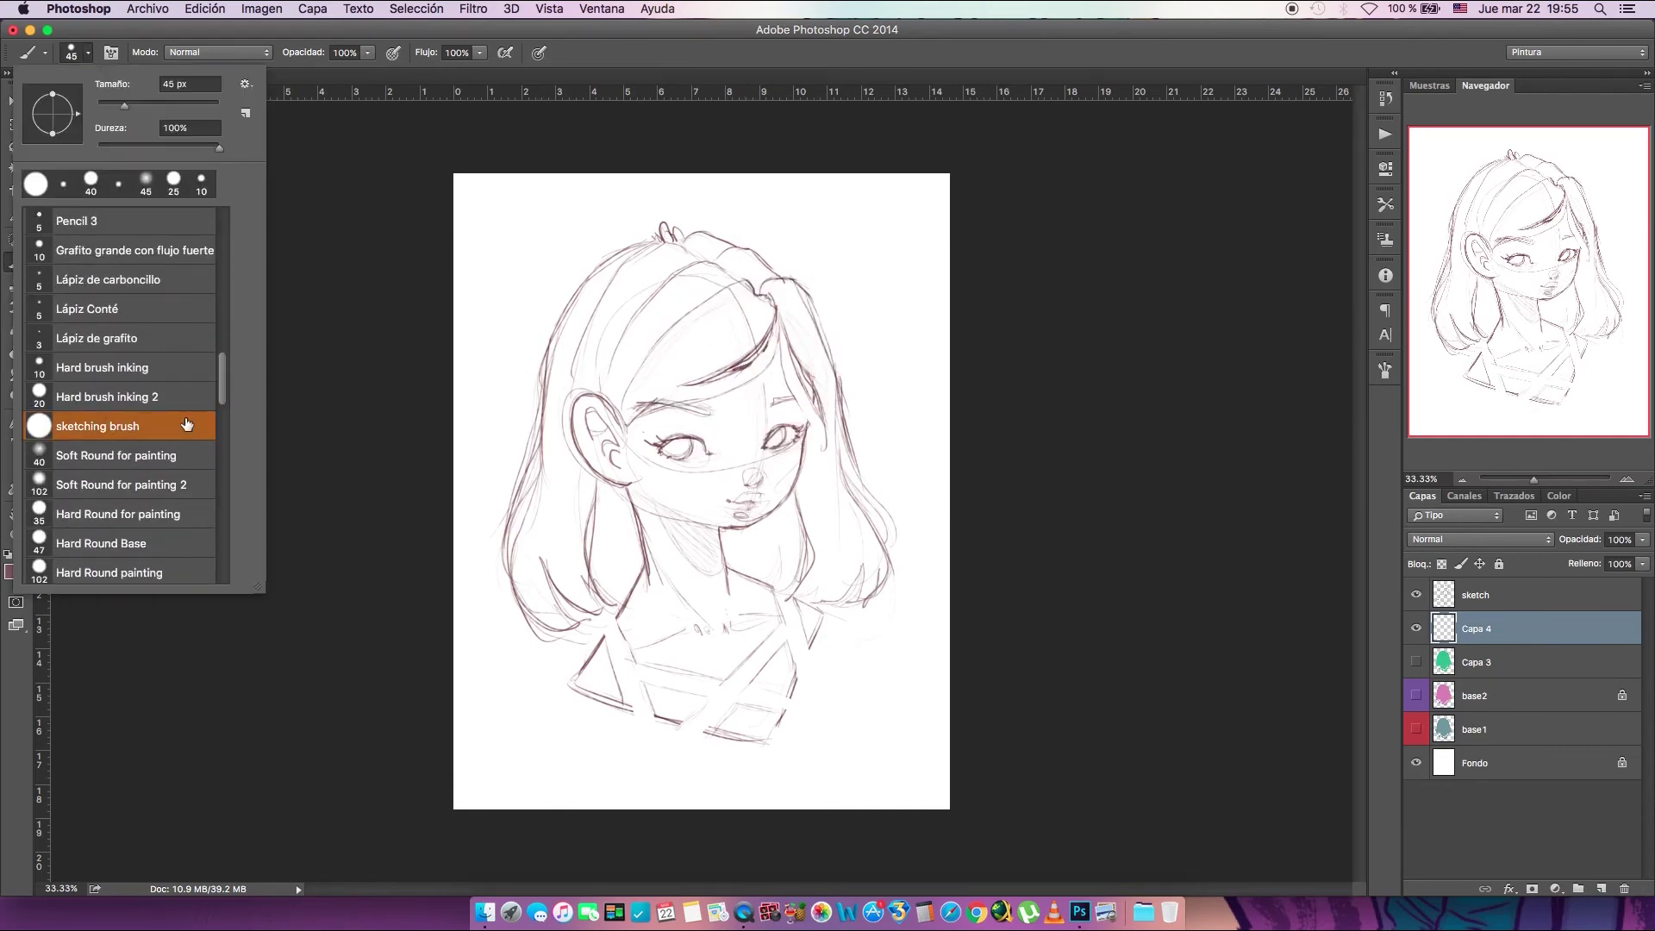
pyautogui.click(661, 44)
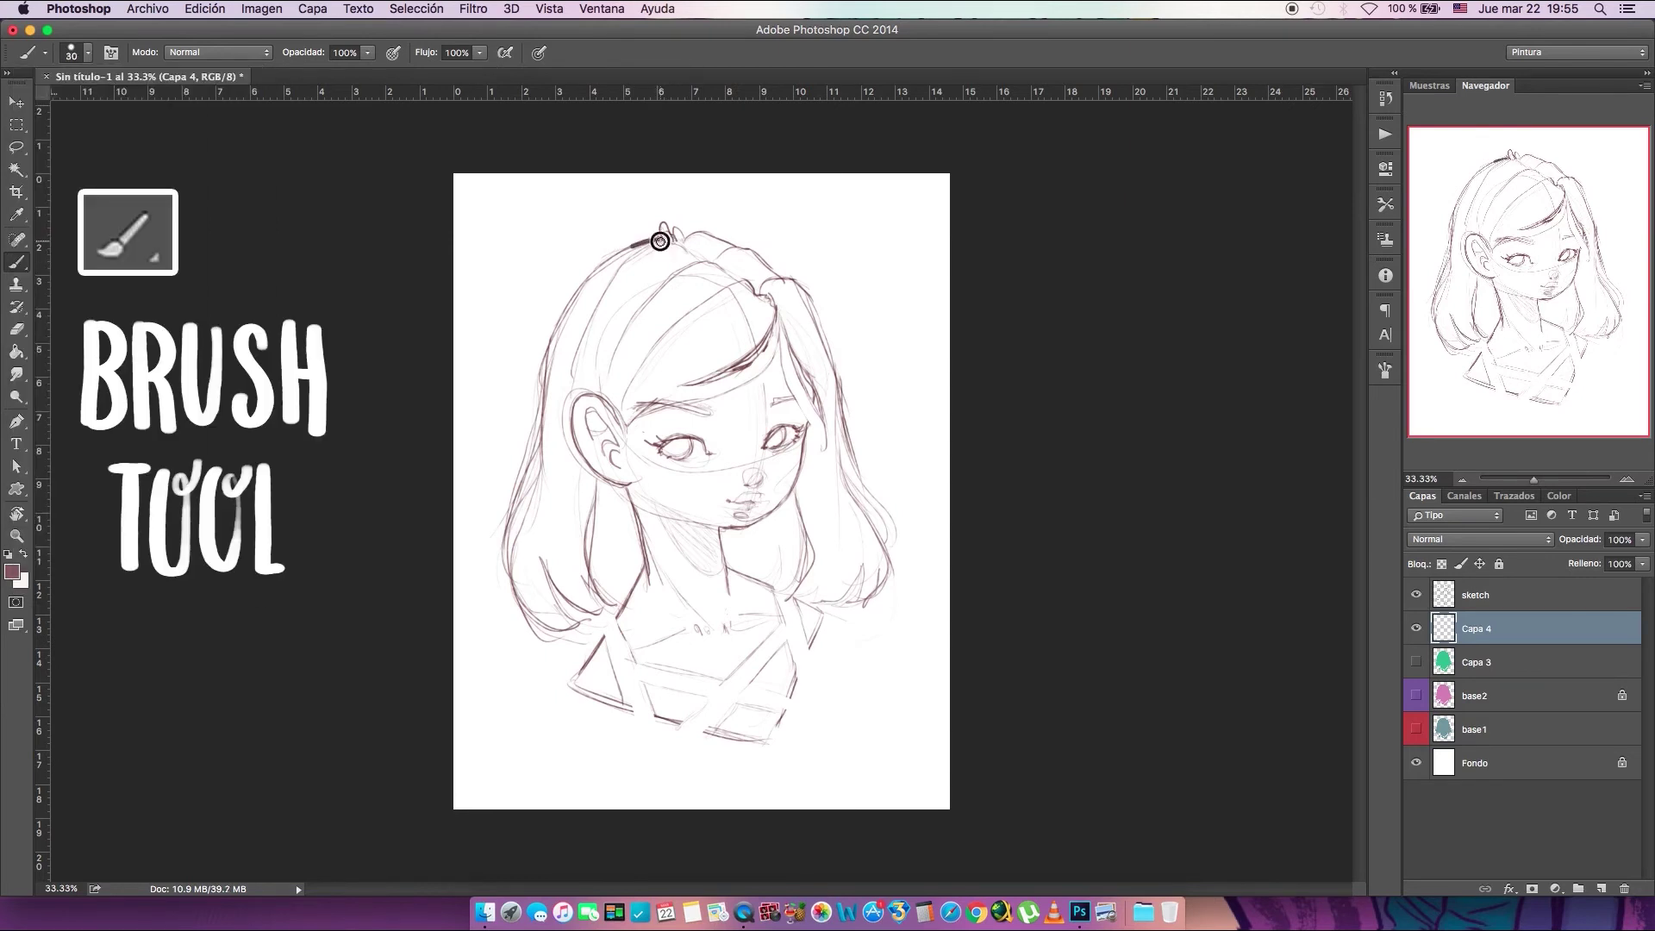
# Trace the left contour of the hair, the neckline and the four dress shapes with the brush on Capa 4
pyautogui.moveTo(655, 242)
pyautogui.mouseDown()
pyautogui.moveTo(618, 255)
pyautogui.moveTo(554, 322)
pyautogui.moveTo(524, 459)
pyautogui.mouseUp()
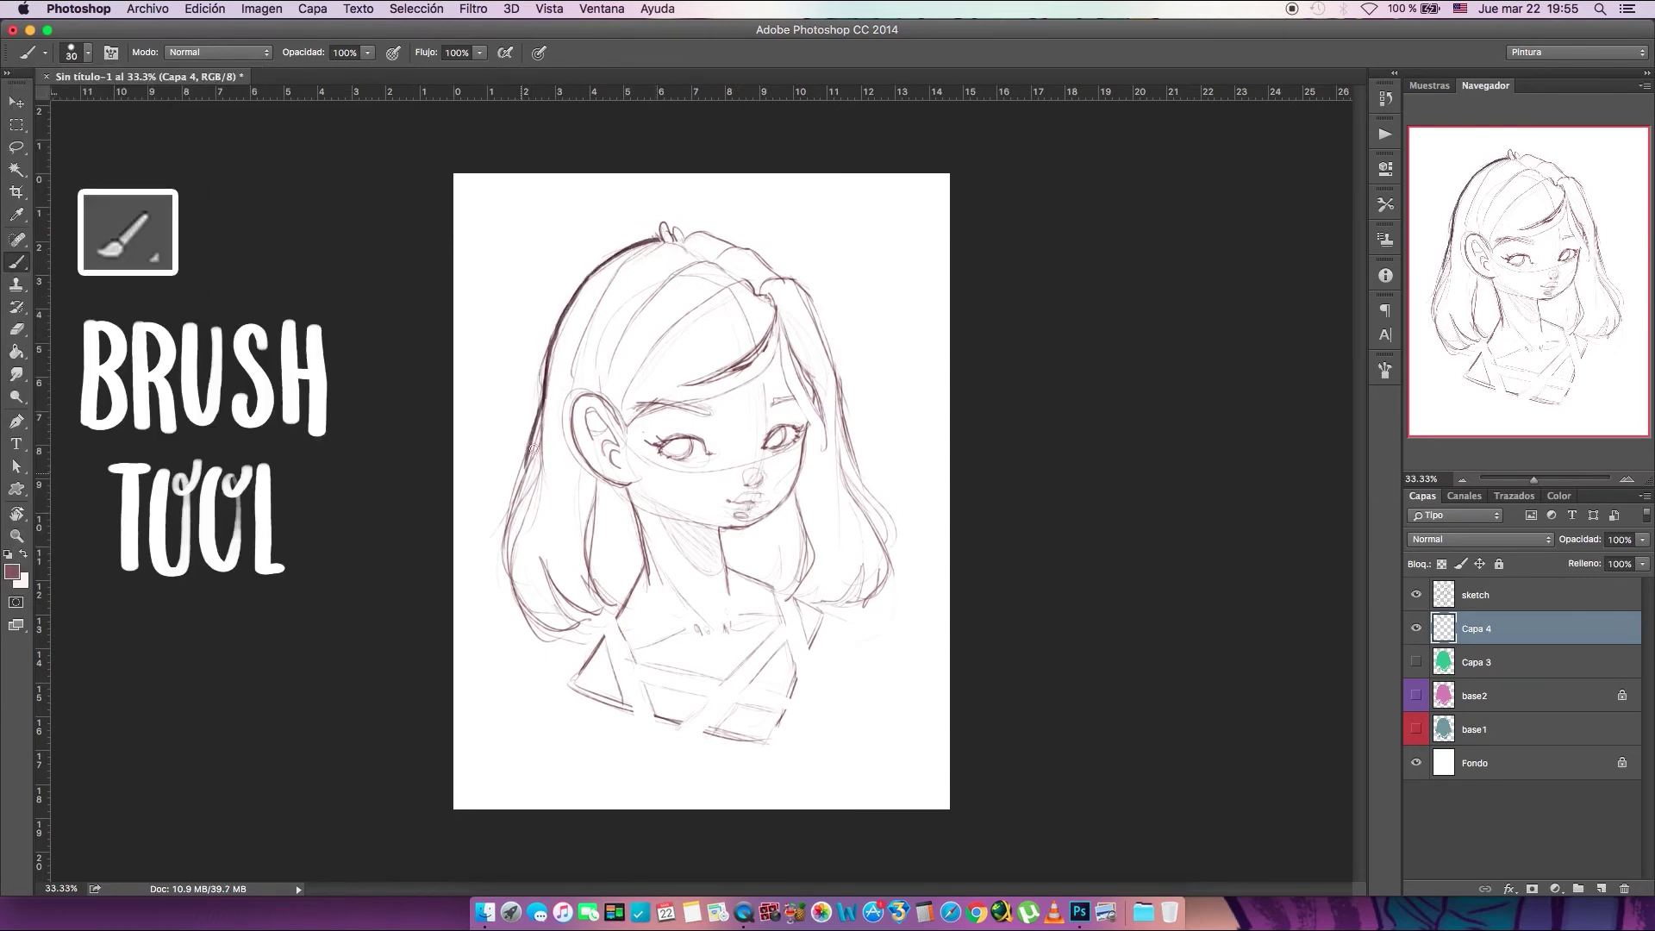
pyautogui.moveTo(542, 393); pyautogui.dragTo(512, 505)
pyautogui.moveTo(514, 497); pyautogui.dragTo(508, 555)
pyautogui.moveTo(540, 449); pyautogui.dragTo(504, 573)
pyautogui.moveTo(543, 444)
pyautogui.mouseDown()
pyautogui.moveTo(502, 572)
pyautogui.moveTo(554, 628)
pyautogui.moveTo(579, 627)
pyautogui.moveTo(543, 567)
pyautogui.moveTo(608, 613)
pyautogui.moveTo(629, 664)
pyautogui.moveTo(721, 674)
pyautogui.moveTo(794, 598)
pyautogui.moveTo(812, 636)
pyautogui.mouseUp()
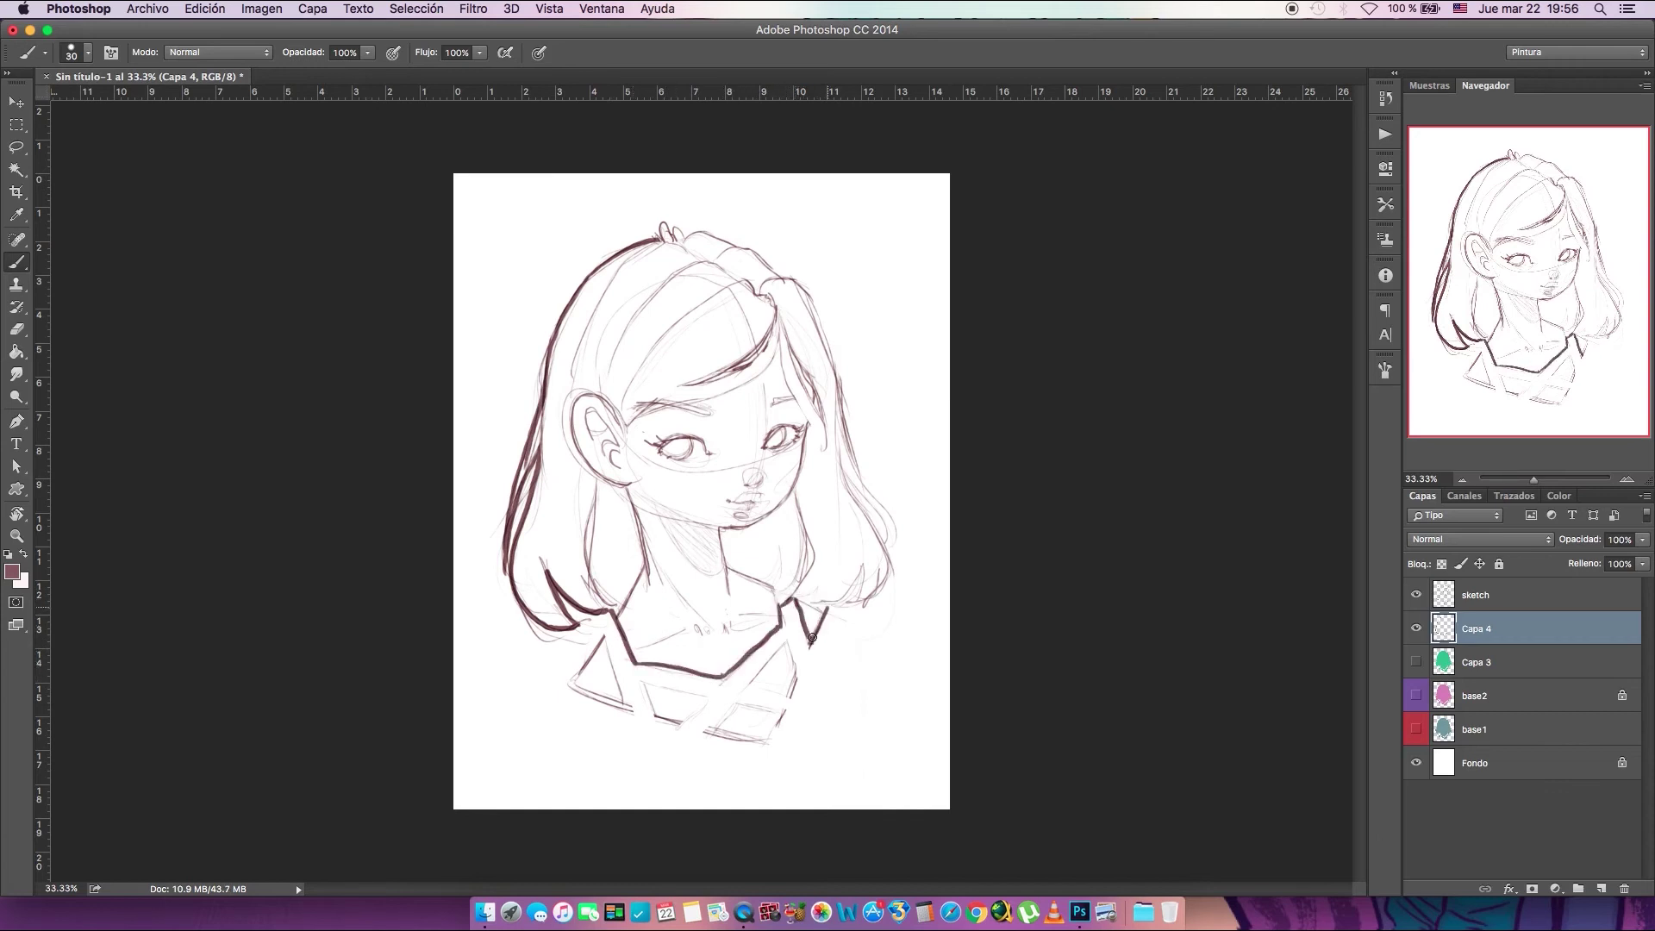
pyautogui.moveTo(603, 639)
pyautogui.mouseDown()
pyautogui.moveTo(573, 685)
pyautogui.moveTo(653, 716)
pyautogui.moveTo(714, 695)
pyautogui.moveTo(657, 718)
pyautogui.moveTo(751, 699)
pyautogui.moveTo(788, 645)
pyautogui.moveTo(800, 665)
pyautogui.moveTo(764, 743)
pyautogui.mouseUp()
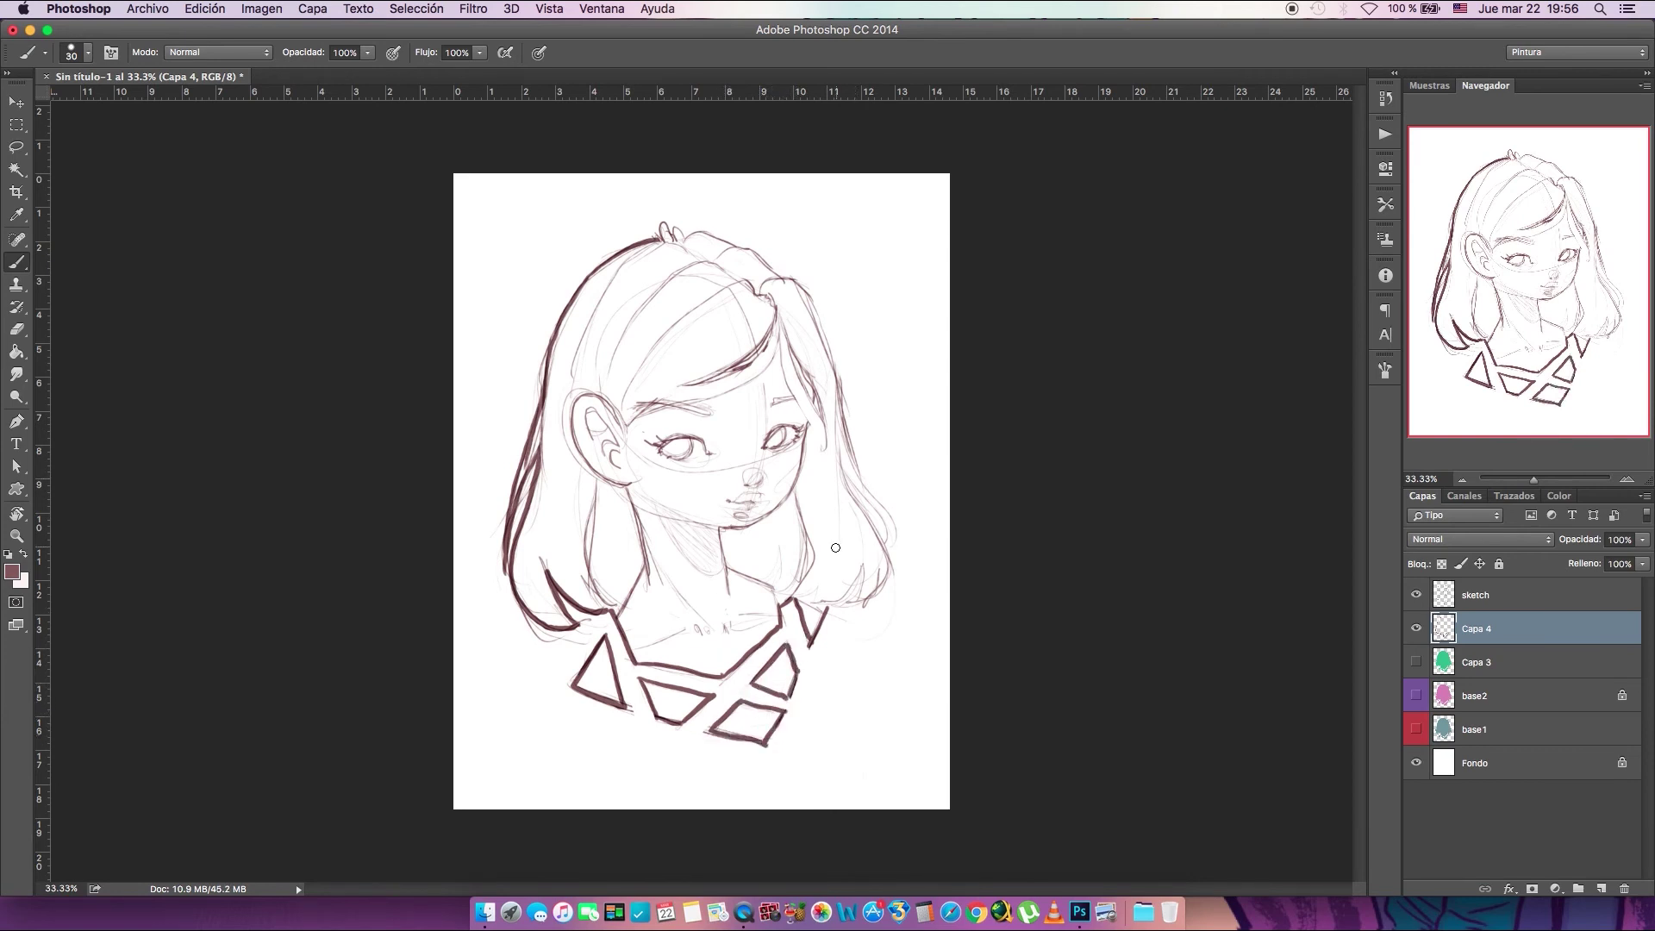
# Trace the right contour of the hair and the crown, undoing a faulty stroke, to close the figure's outline
pyautogui.moveTo(827, 608)
pyautogui.mouseDown()
pyautogui.moveTo(861, 564)
pyautogui.moveTo(847, 609)
pyautogui.moveTo(884, 584)
pyautogui.moveTo(897, 528)
pyautogui.moveTo(862, 476)
pyautogui.moveTo(809, 307)
pyautogui.moveTo(842, 388)
pyautogui.mouseUp()
pyautogui.press('super+z')
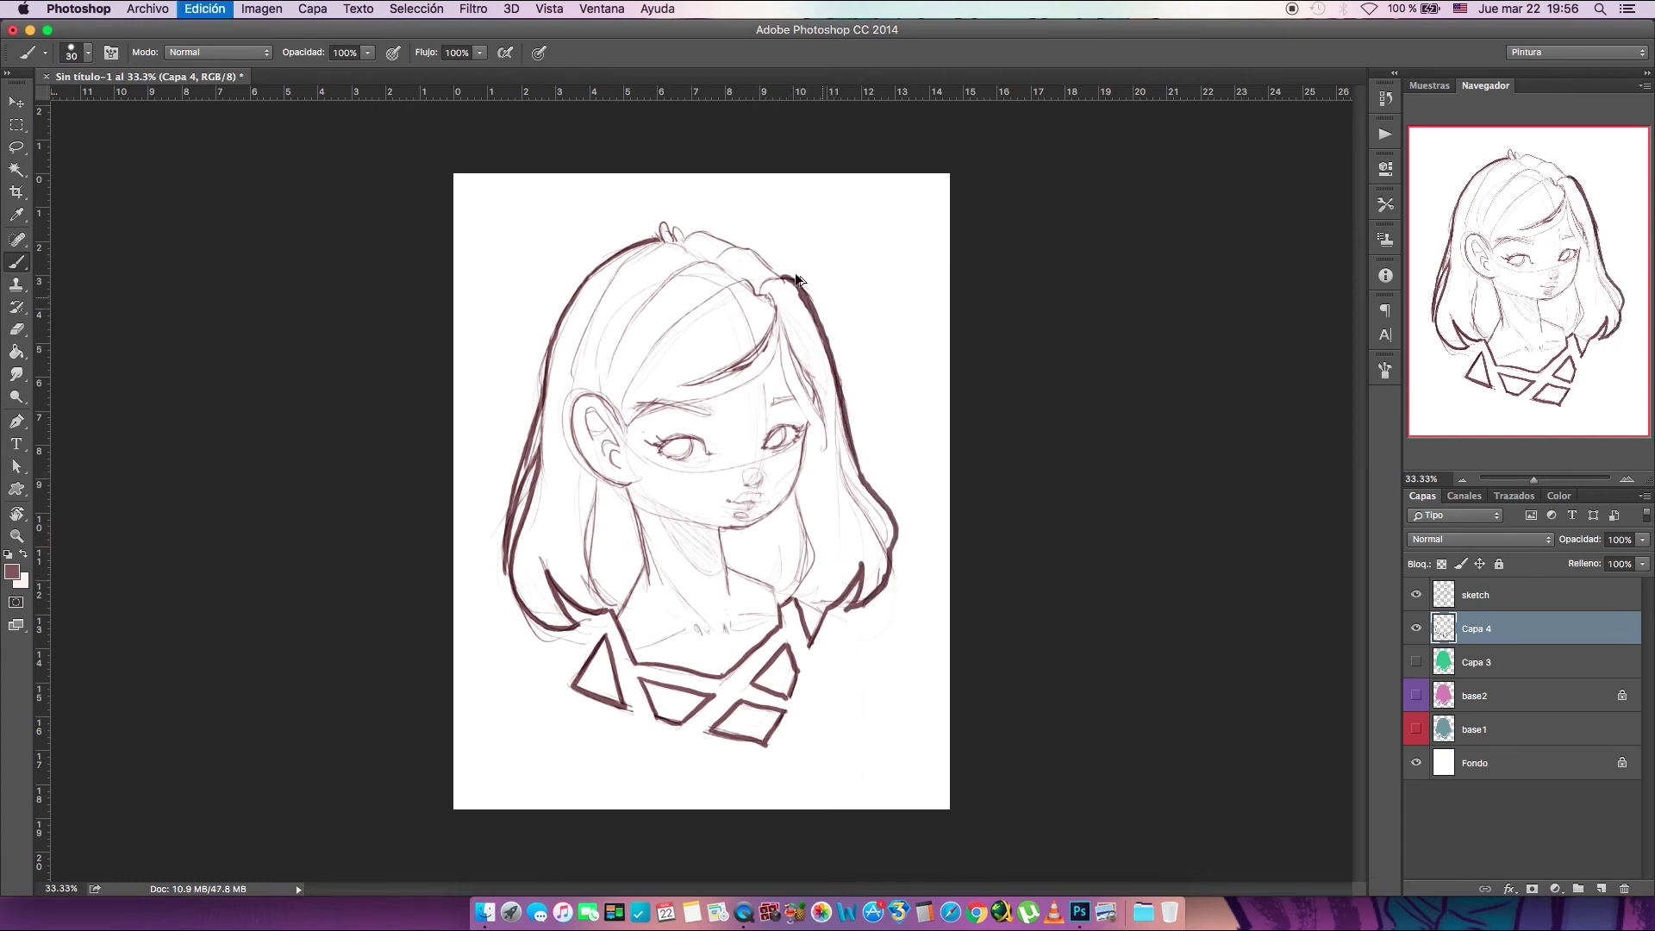
pyautogui.moveTo(786, 277); pyautogui.dragTo(822, 331)
pyautogui.moveTo(660, 223); pyautogui.dragTo(763, 257)
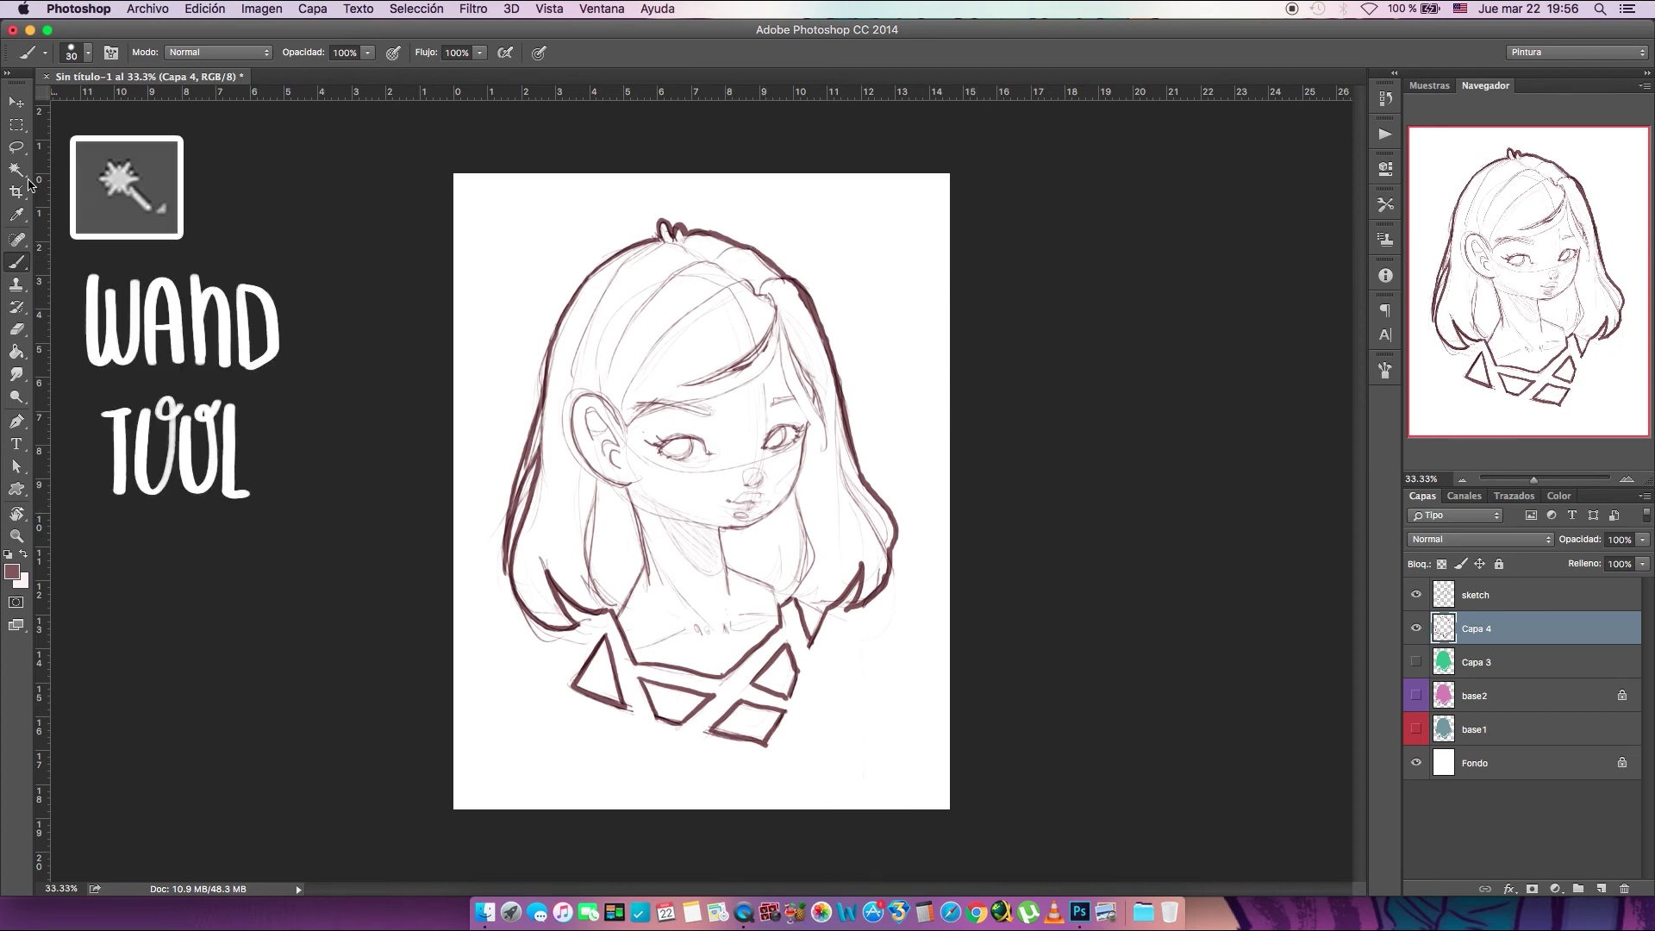
# Select the empty area outside the traced outline with the Magic Wand and invert the selection to cover the figure
pyautogui.click(18, 170)
pyautogui.click(948, 471)
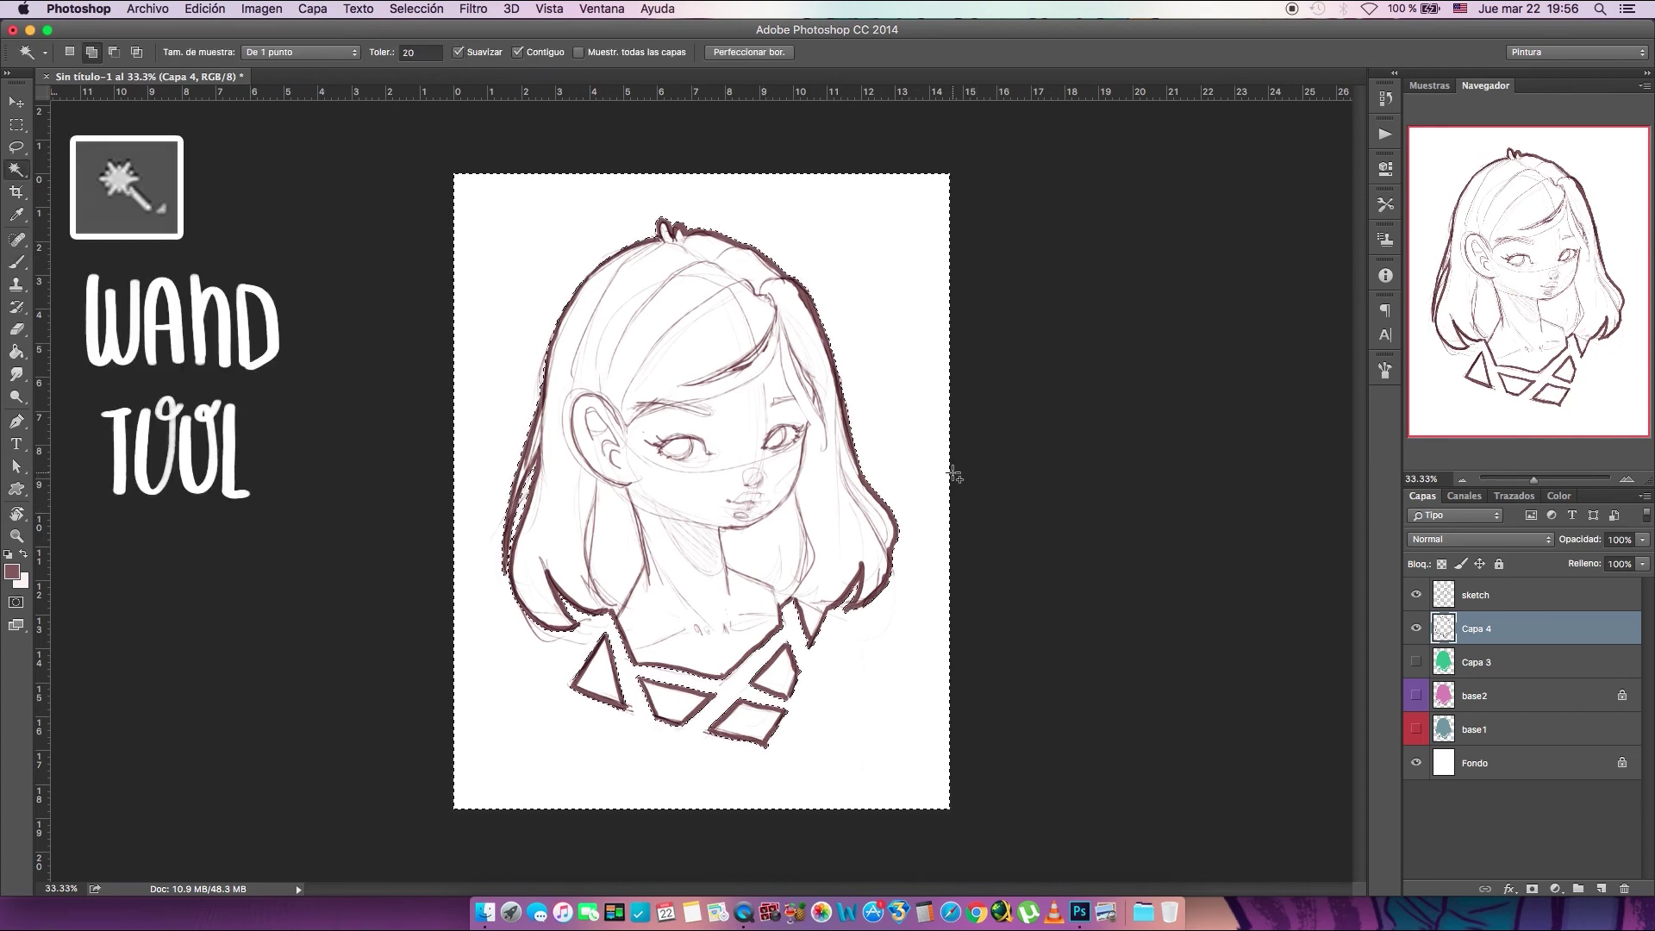
pyautogui.click(416, 10)
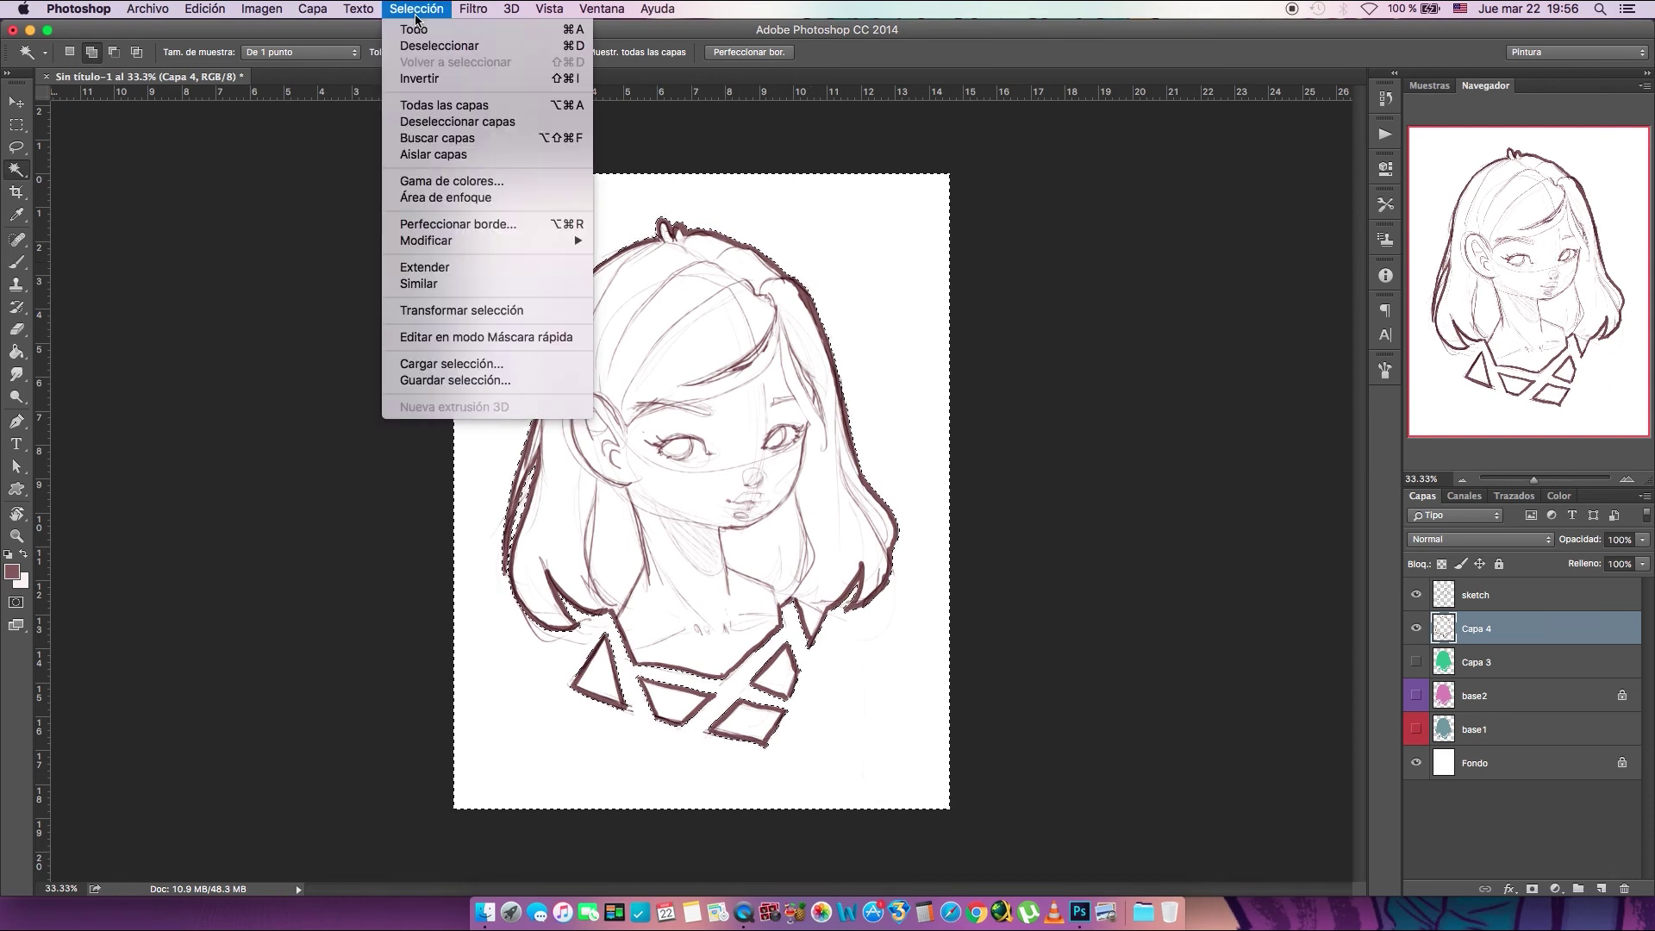
pyautogui.click(493, 83)
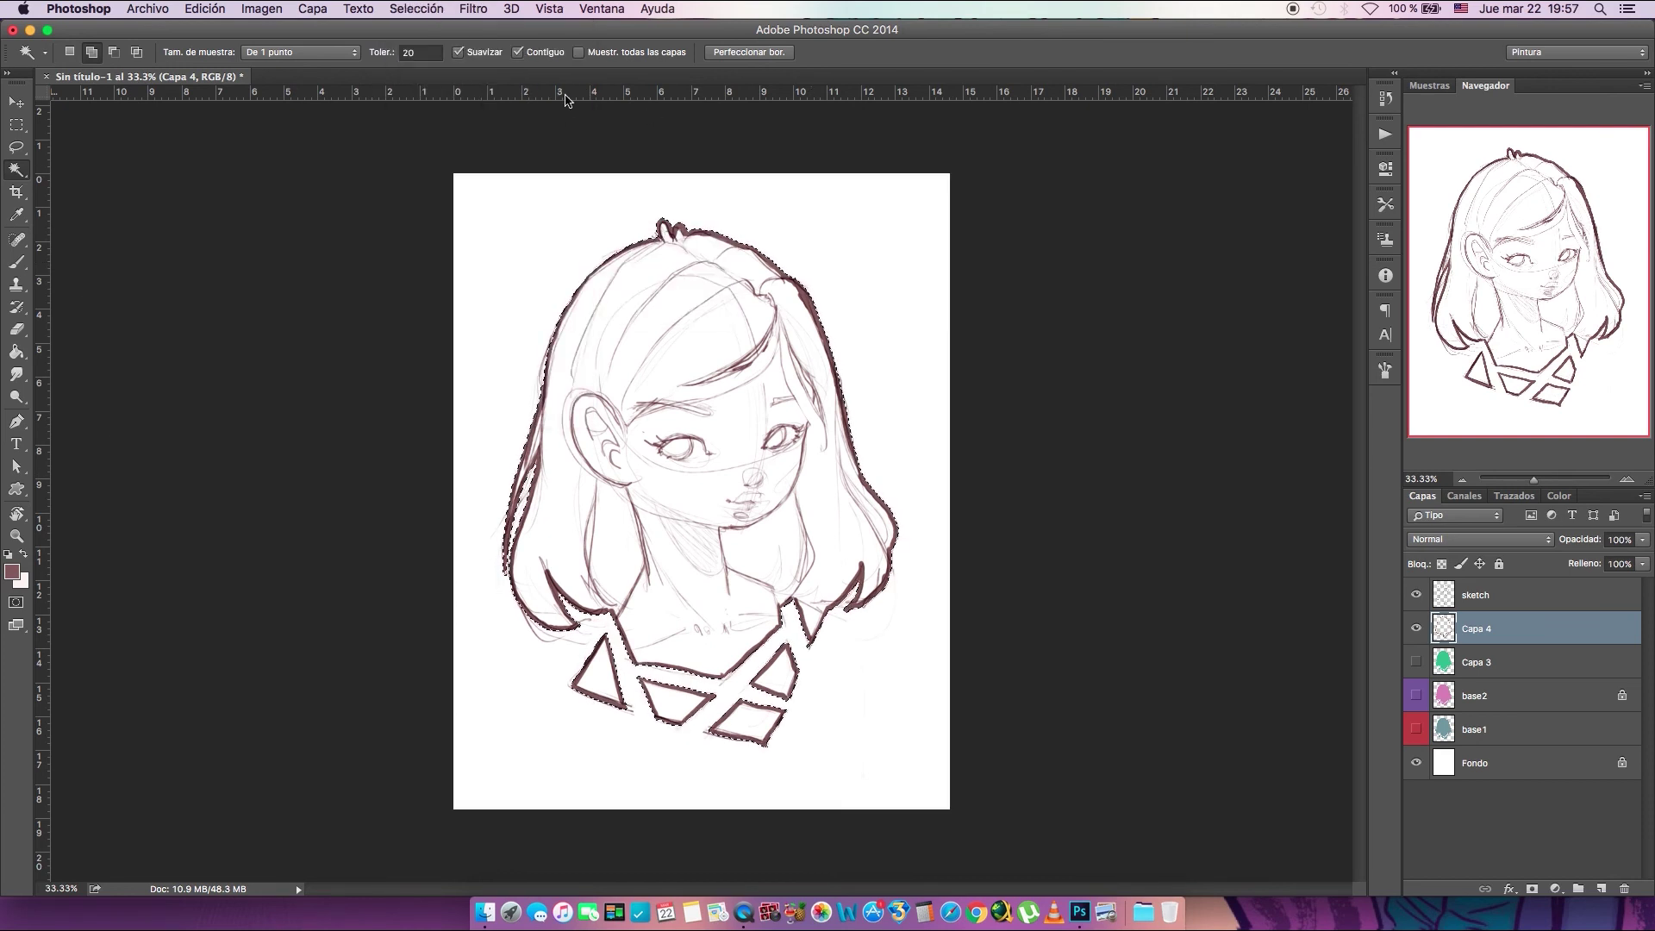
# Contract the figure selection by 2 pixels
pyautogui.click(422, 9)
pyautogui.moveTo(517, 241)
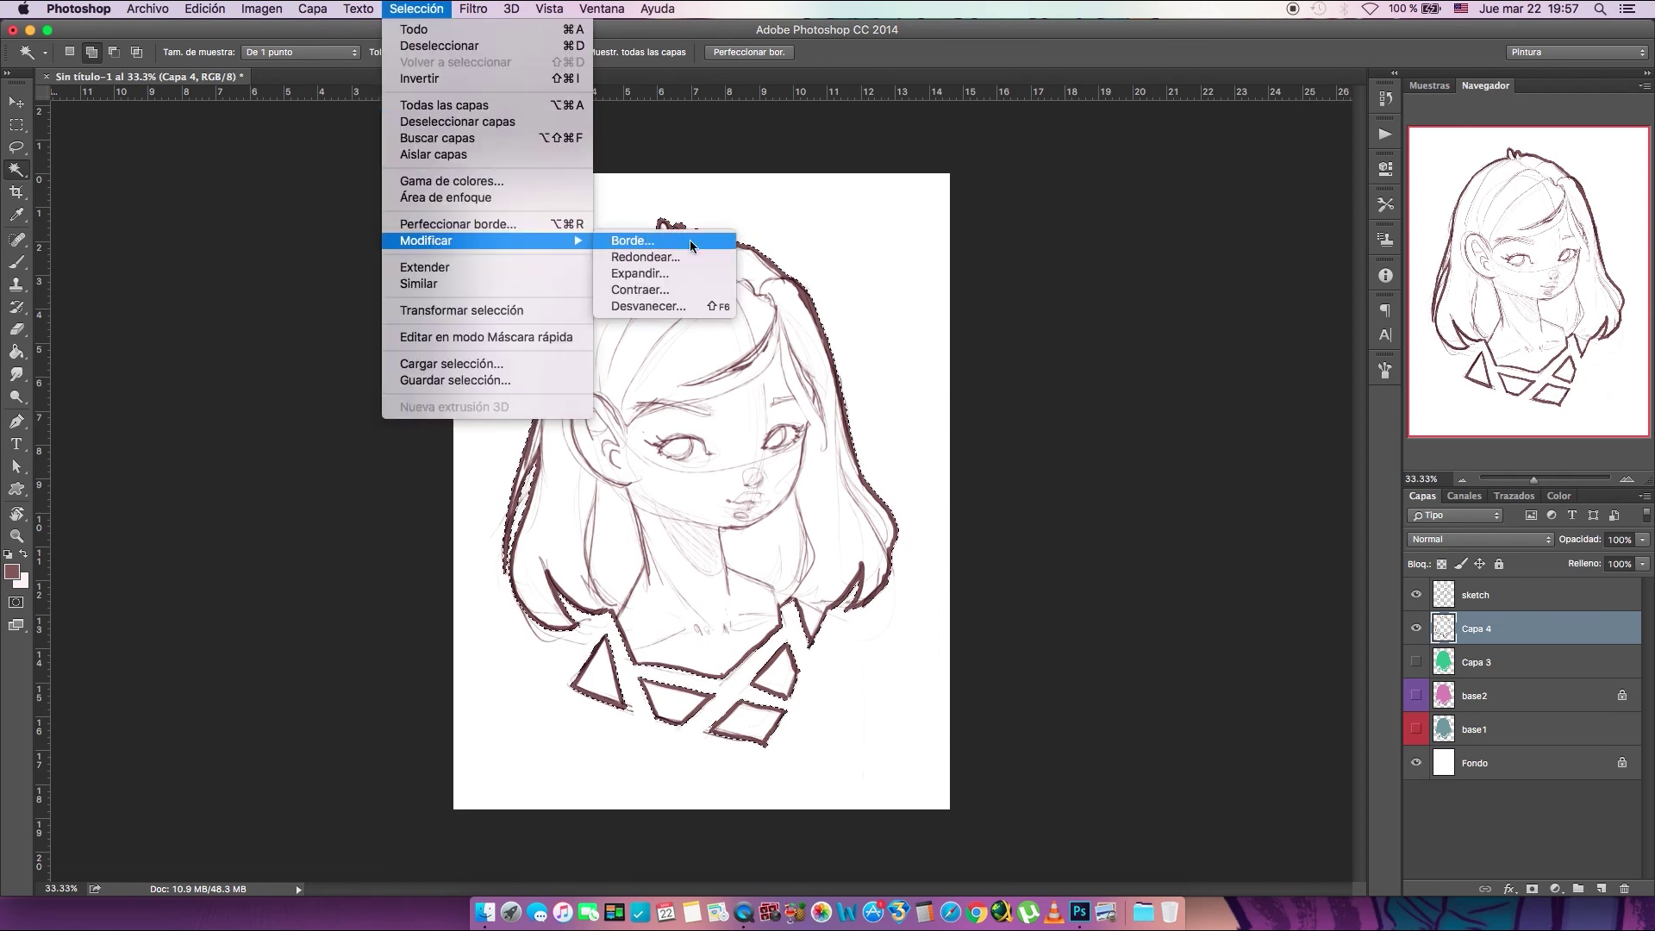
pyautogui.click(681, 291)
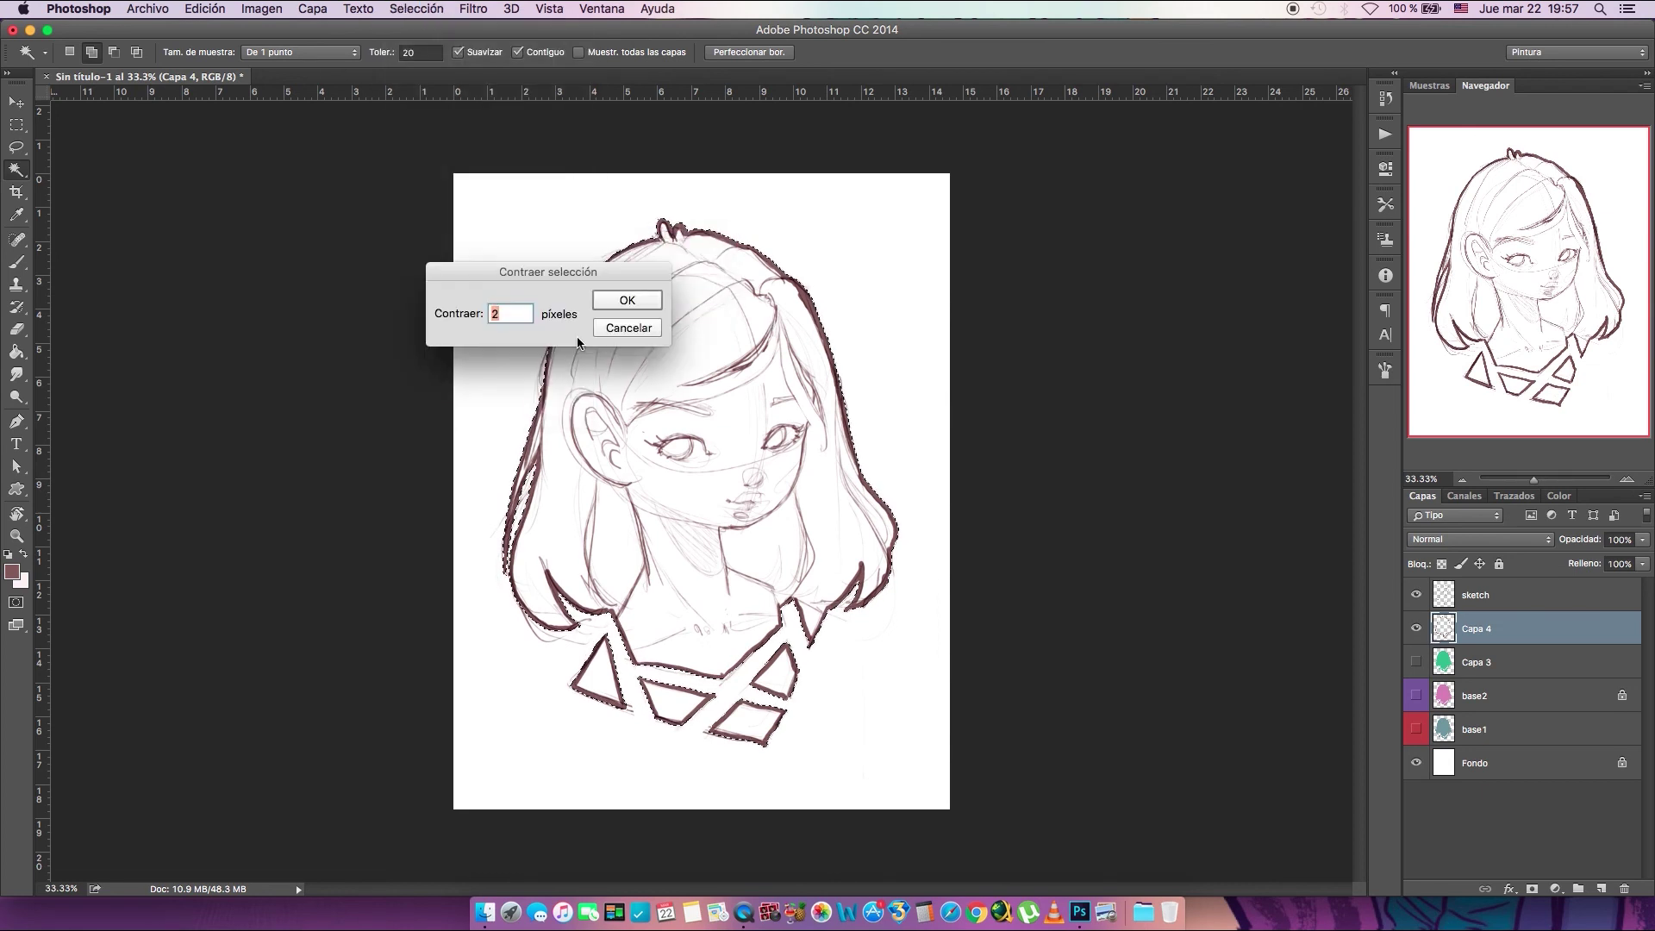
pyautogui.press('Return')
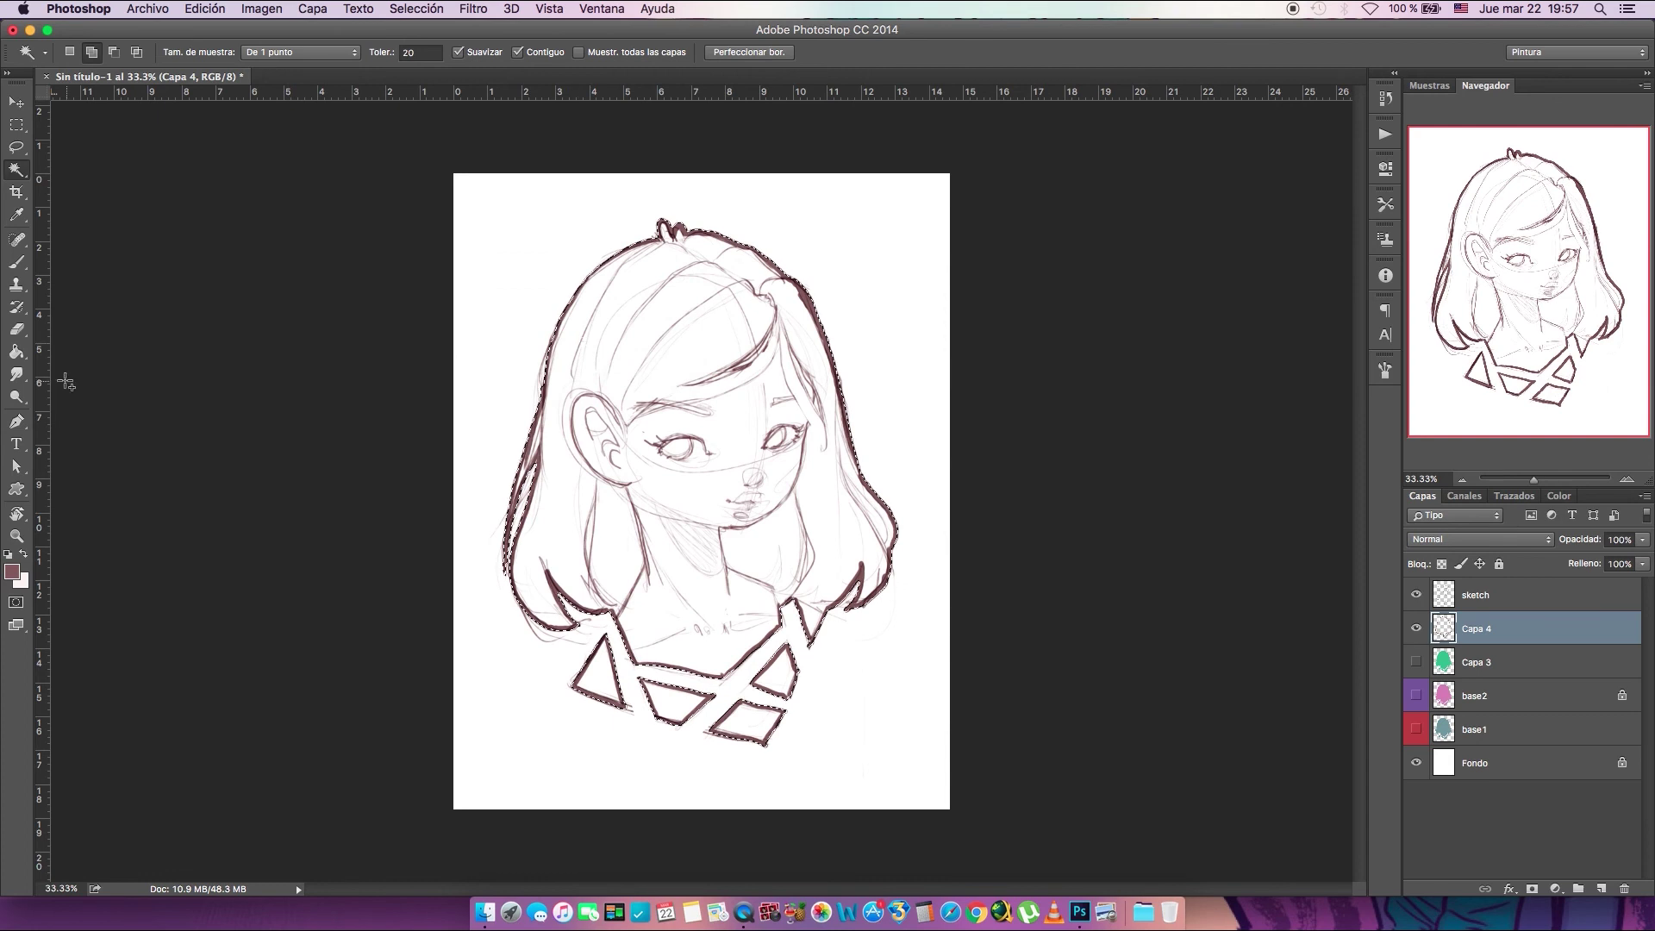
# Switch to the Paint Bucket, swap the foreground and background colours, and set the foreground to a light orange
pyautogui.press('g')
pyautogui.click(24, 555)
pyautogui.click(12, 572)
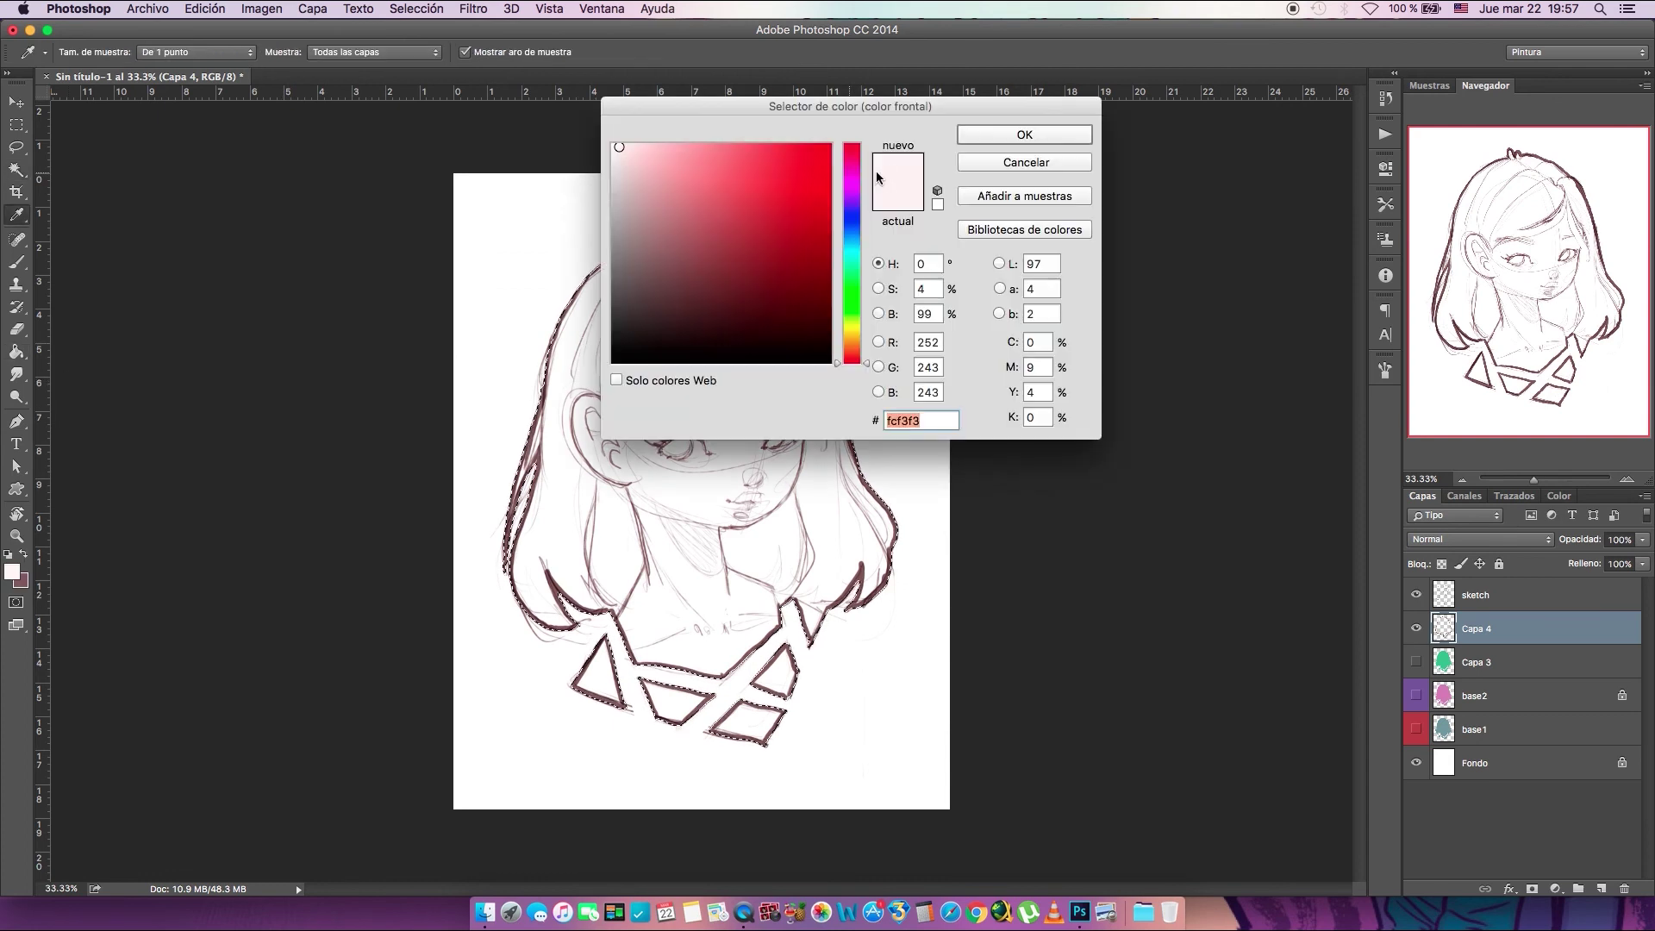
pyautogui.moveTo(869, 352); pyautogui.dragTo(867, 327)
pyautogui.moveTo(675, 232); pyautogui.dragTo(674, 215)
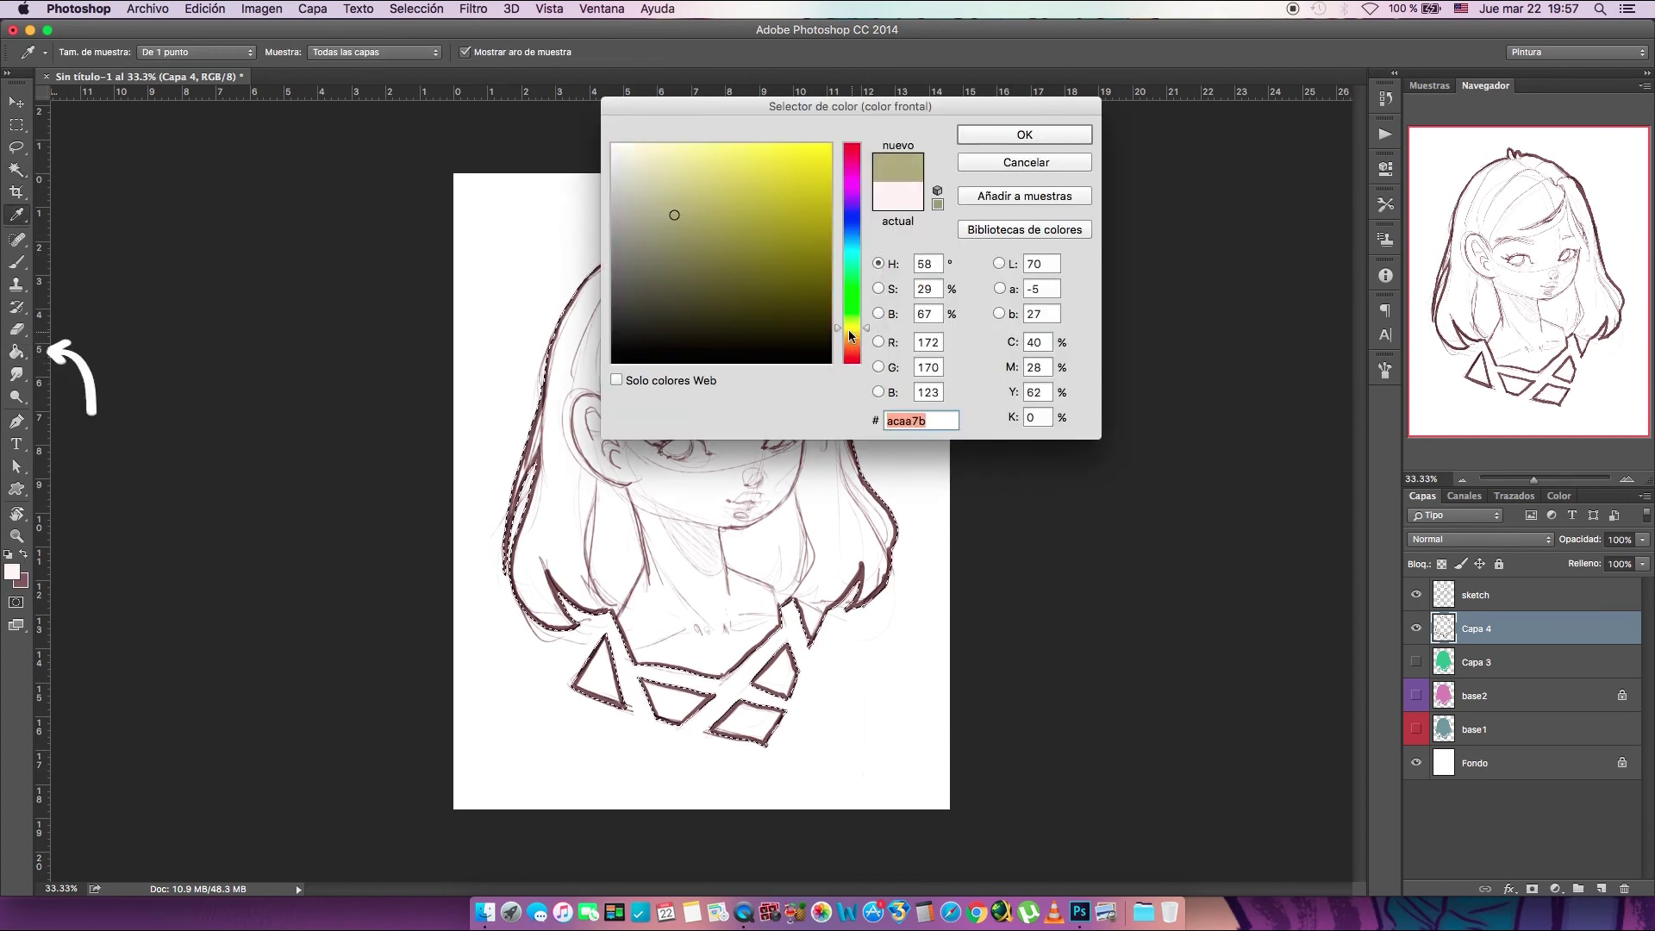
pyautogui.click(863, 346)
pyautogui.click(736, 177)
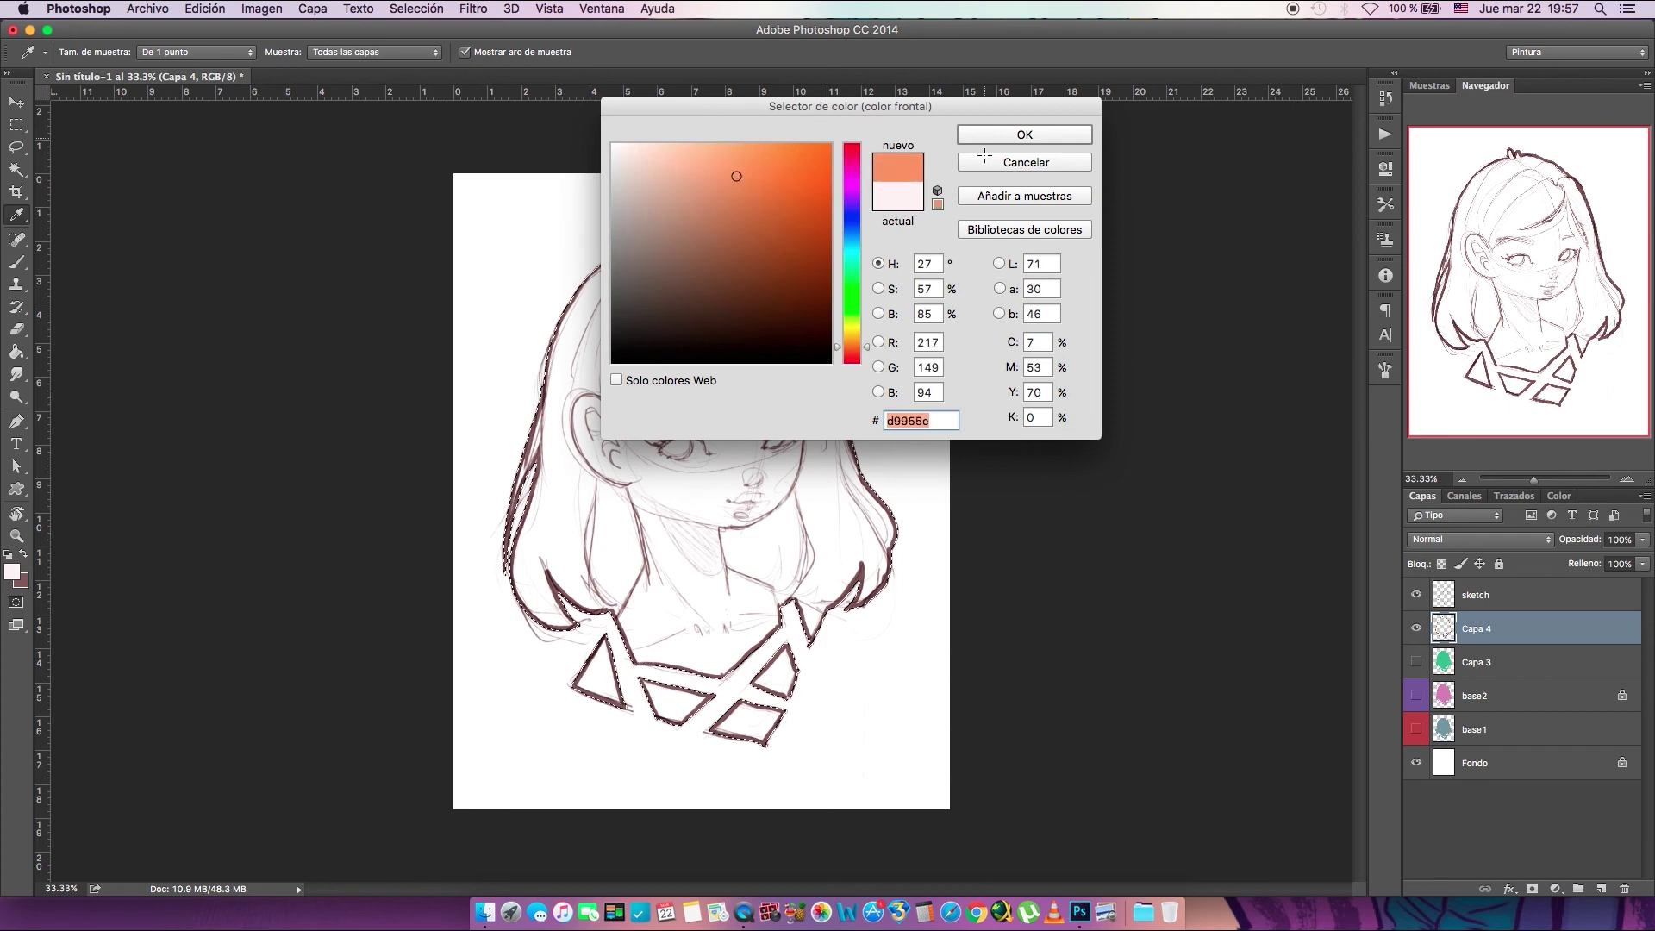
pyautogui.click(987, 135)
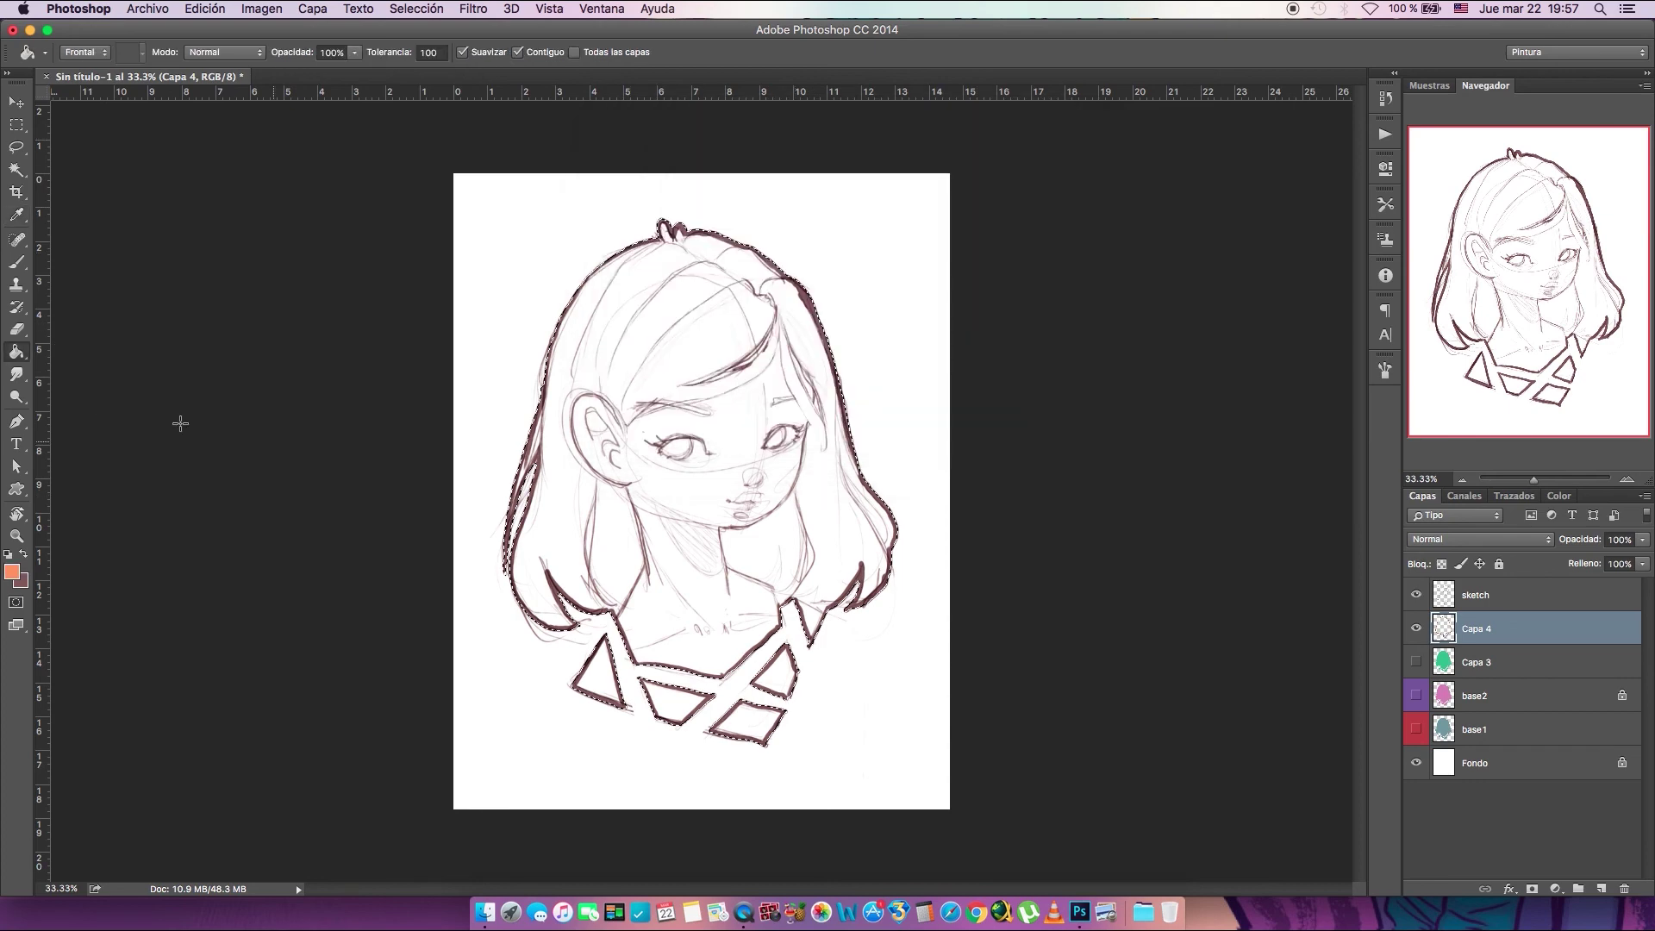
# Add a new layer below the outline layer Capa 4, fill the figure selection with orange, and deselect
pyautogui.click(1415, 628)
pyautogui.click(1601, 888)
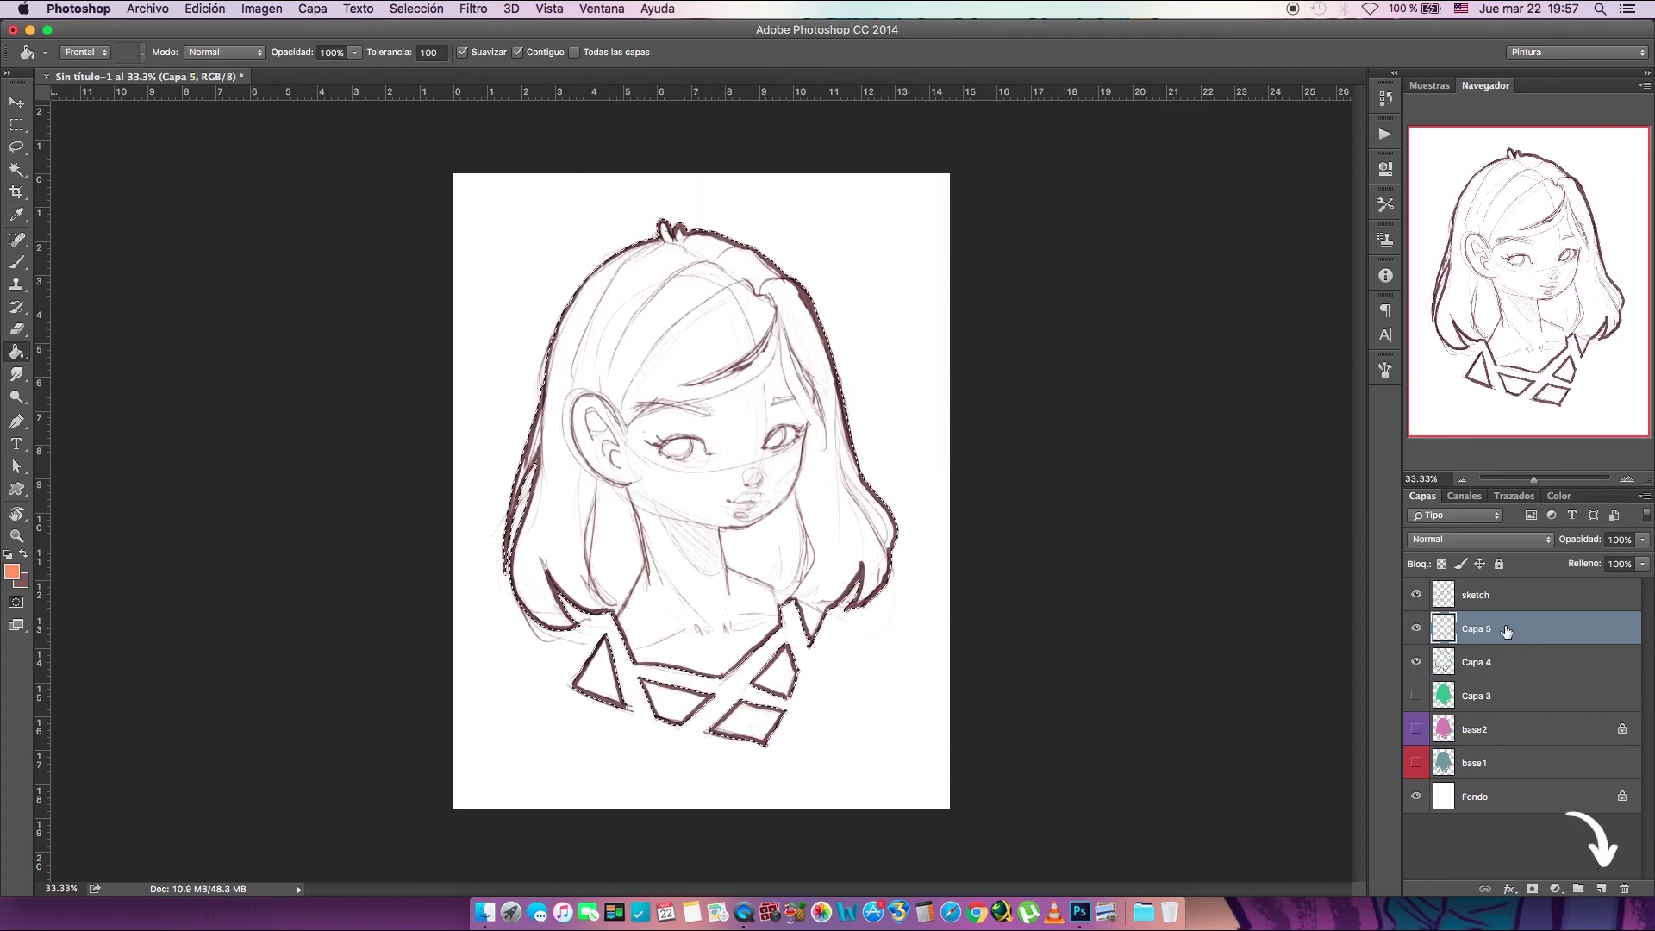
pyautogui.moveTo(1505, 631); pyautogui.dragTo(1505, 681)
pyautogui.click(724, 449)
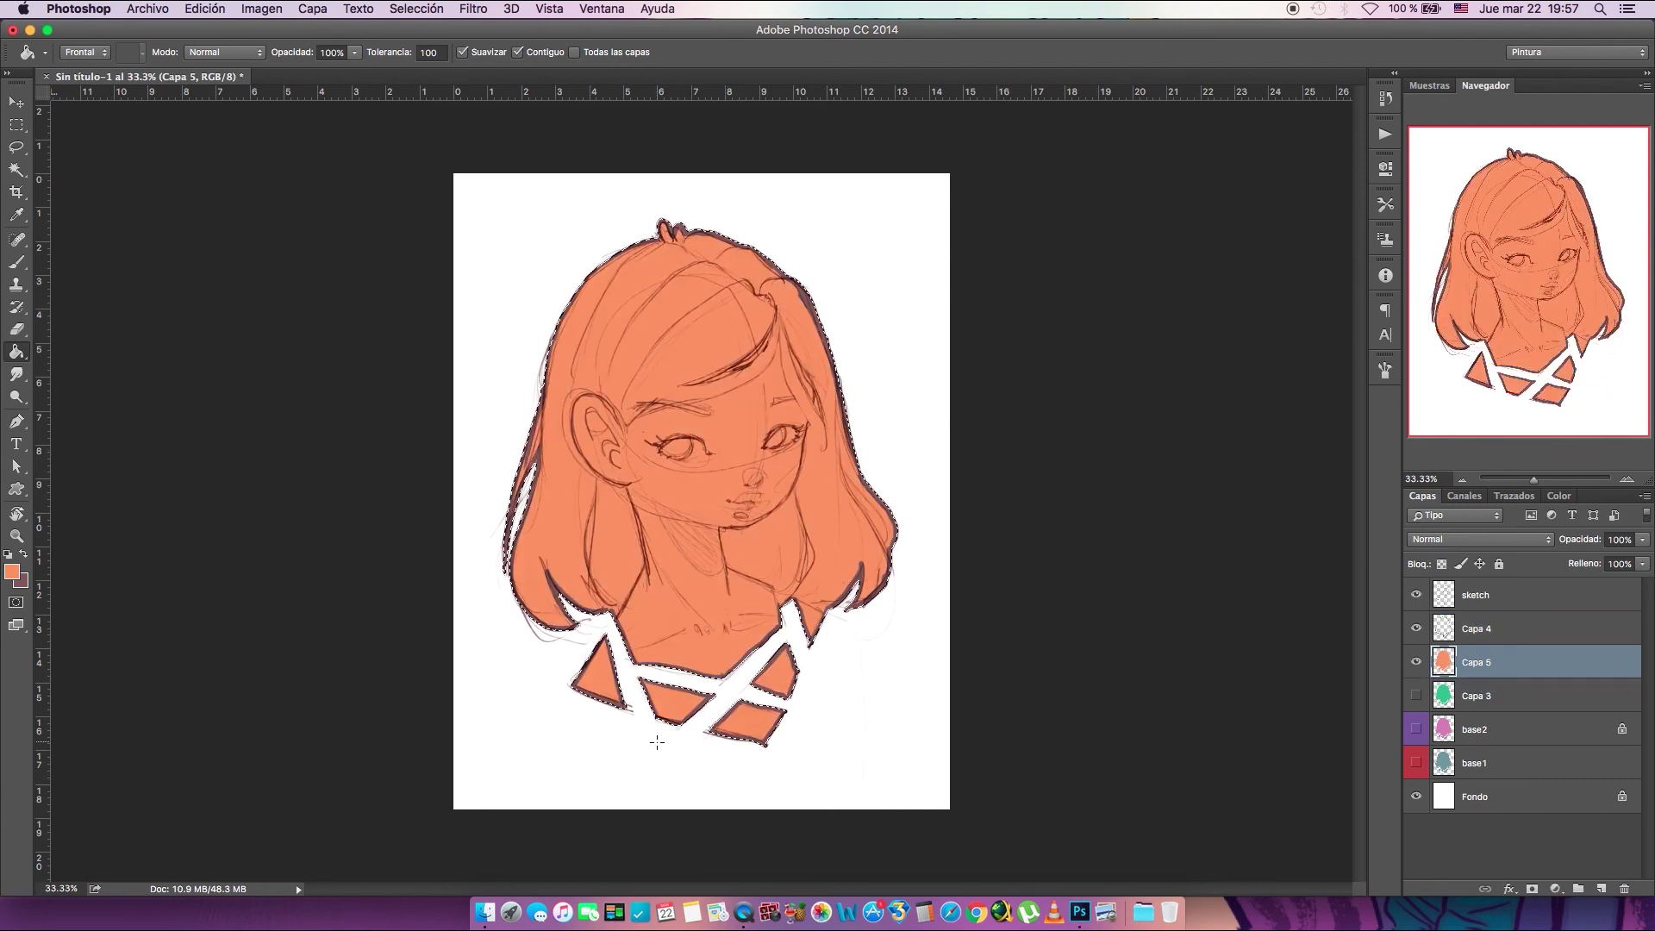
pyautogui.hotkey('ctrl', 'd')
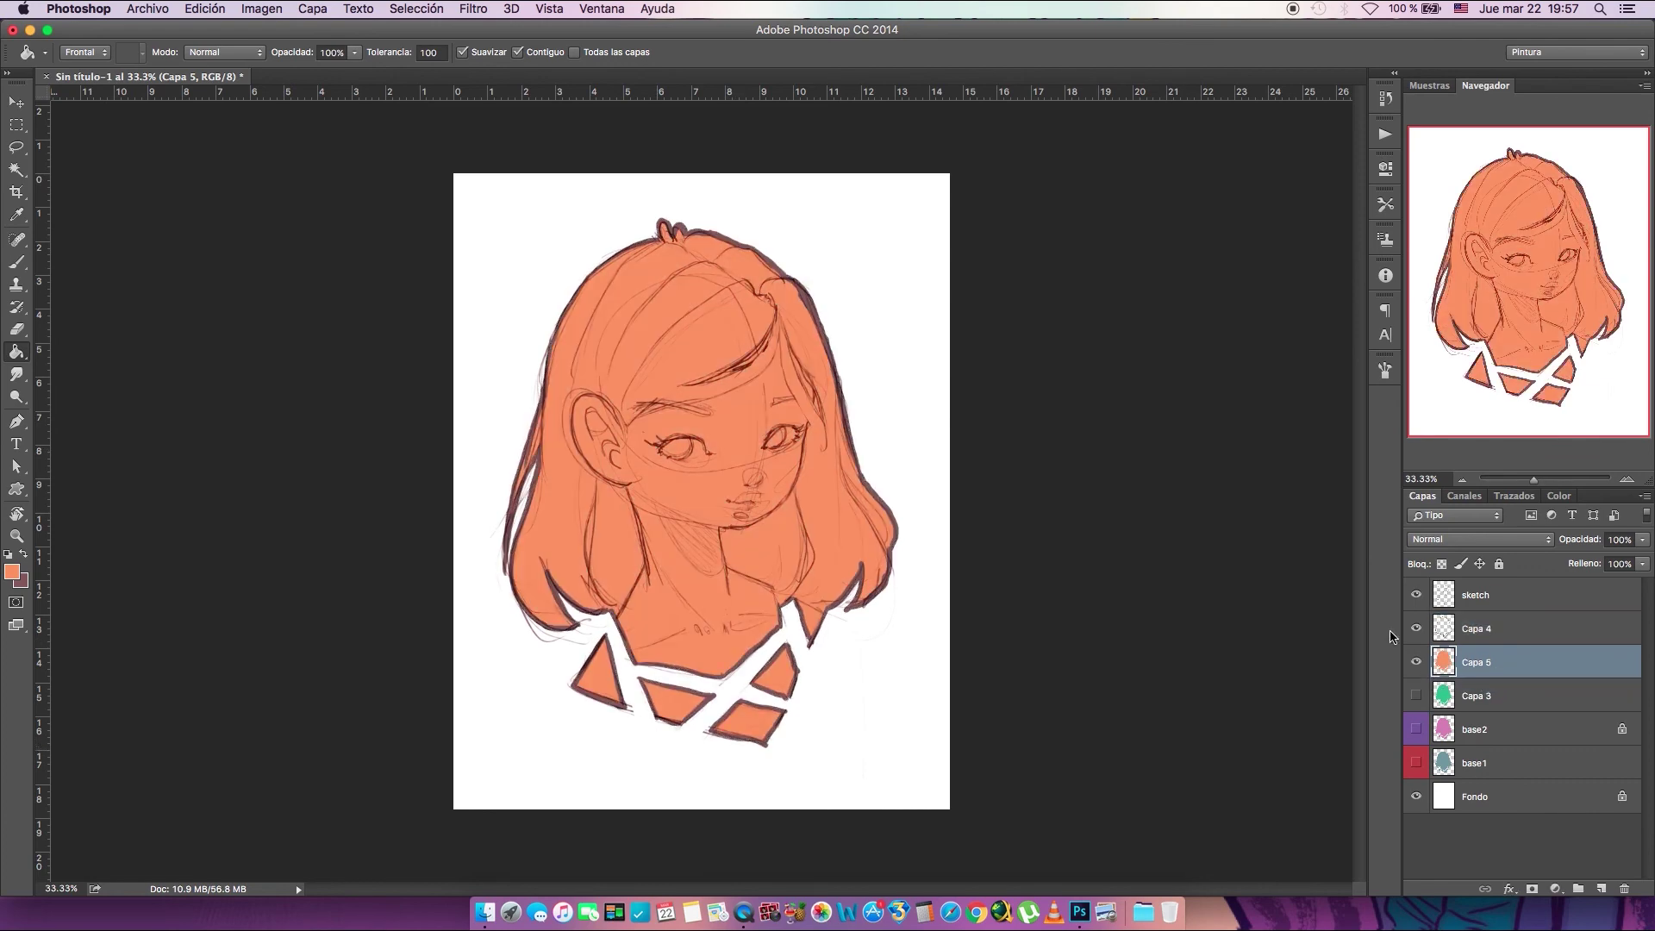